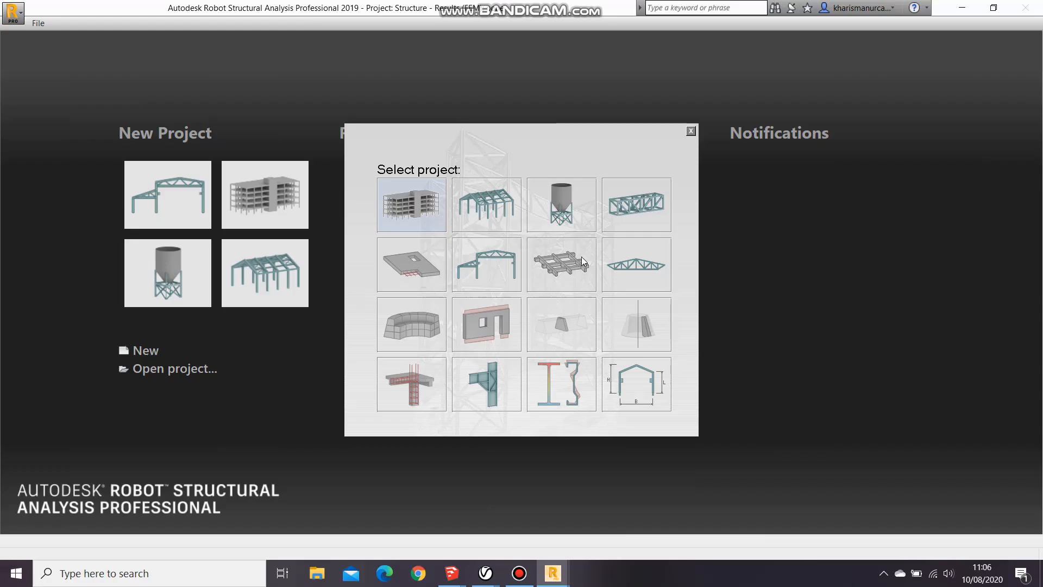
# Step: Start a new 2D frame project and open its job preferences
pyautogui.click(497, 267)
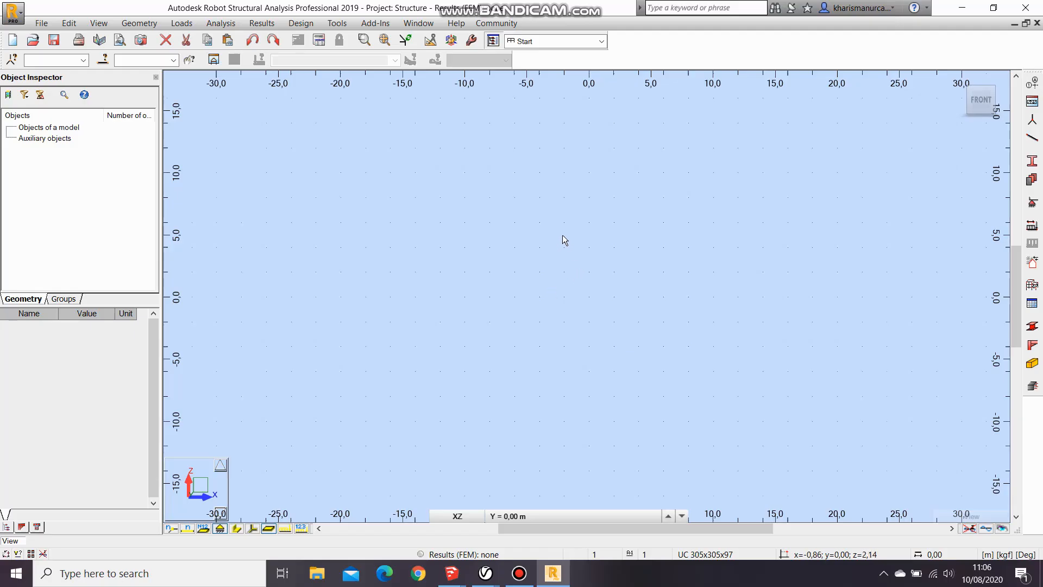
pyautogui.click(350, 26)
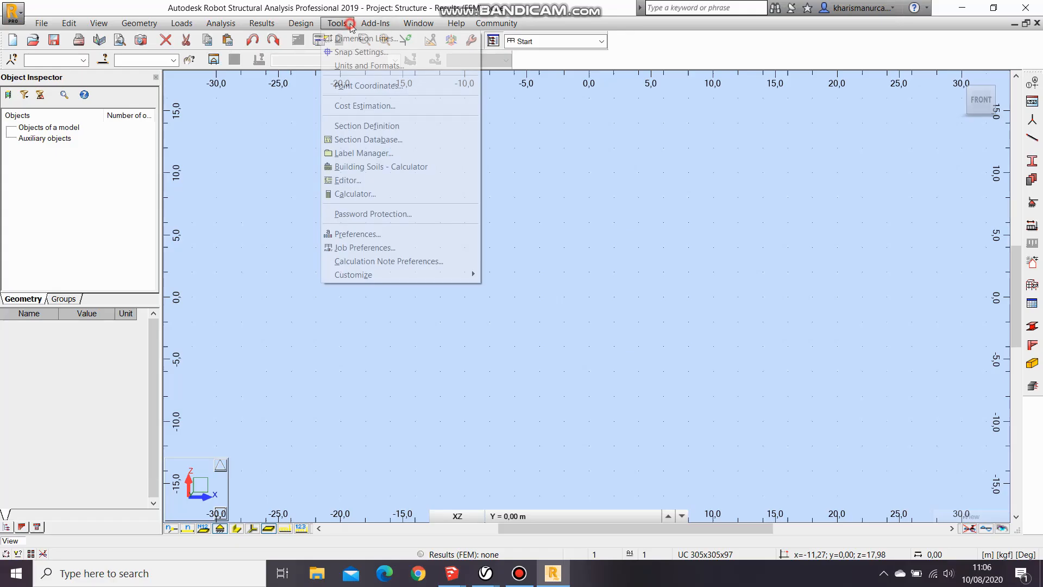
pyautogui.click(415, 249)
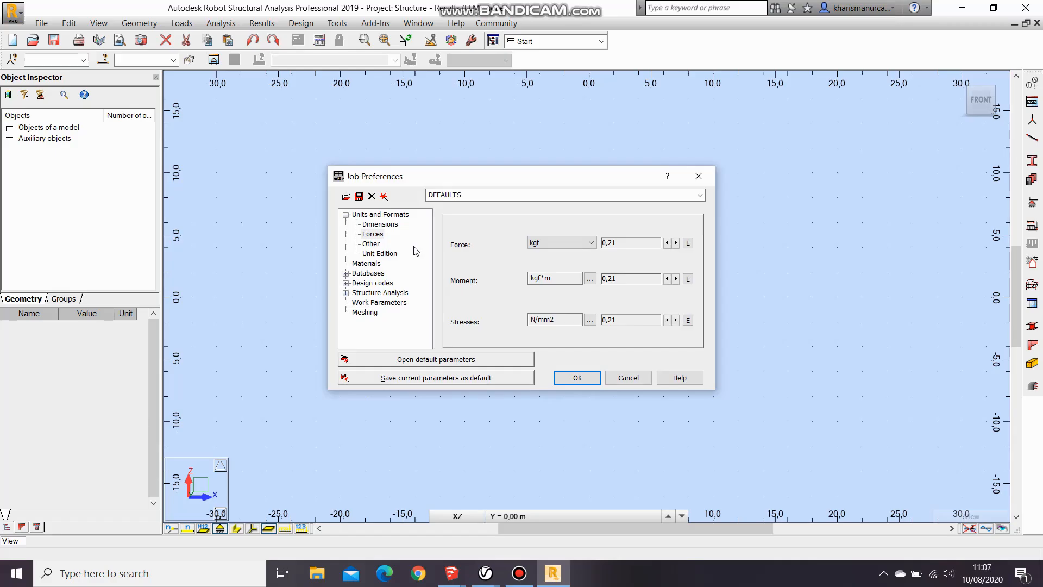
# Step: Change all of the project's units and formats to the metric defaults
pyautogui.click(389, 216)
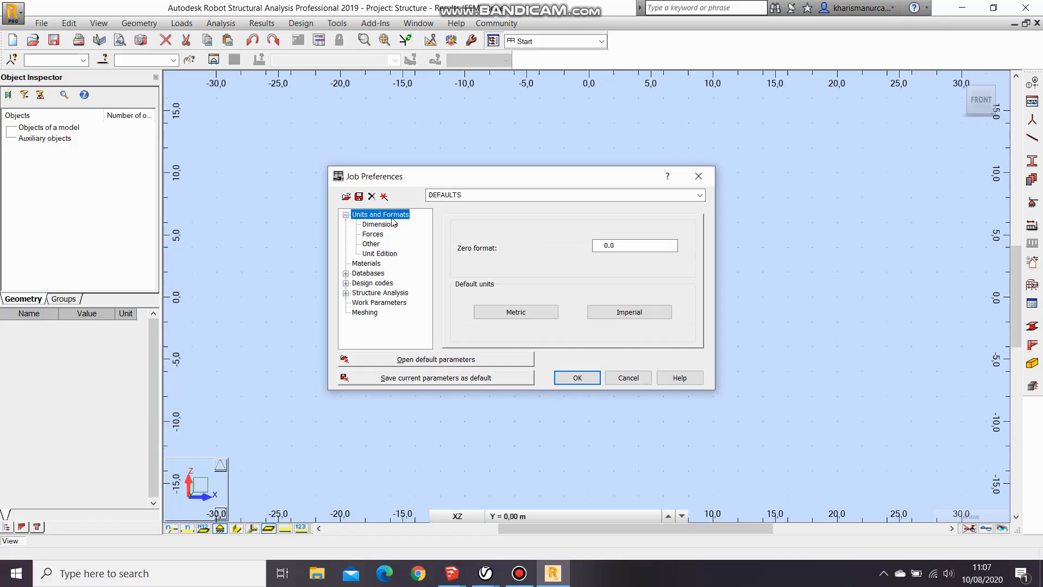
pyautogui.click(345, 215)
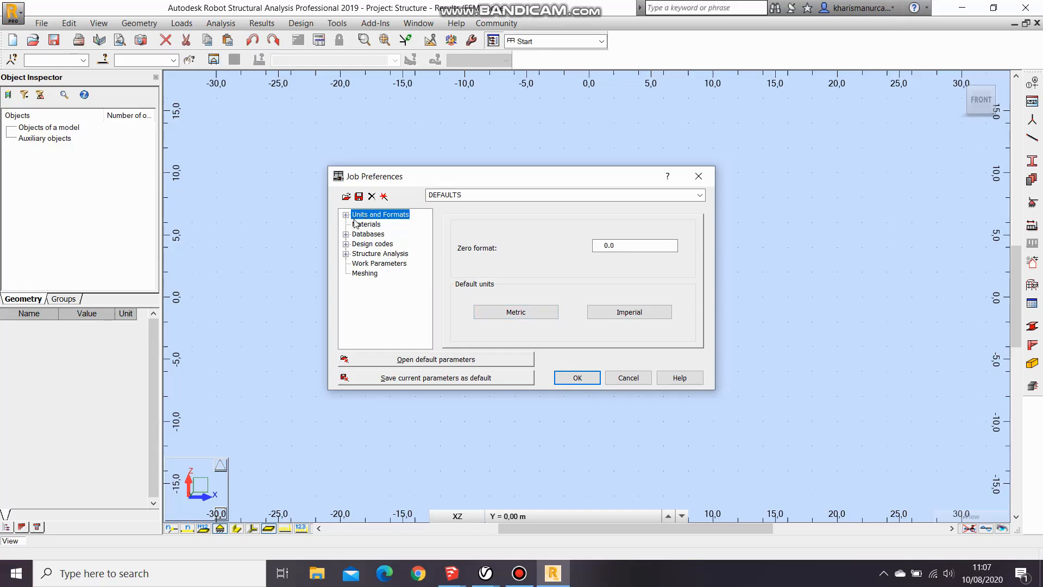
pyautogui.click(523, 313)
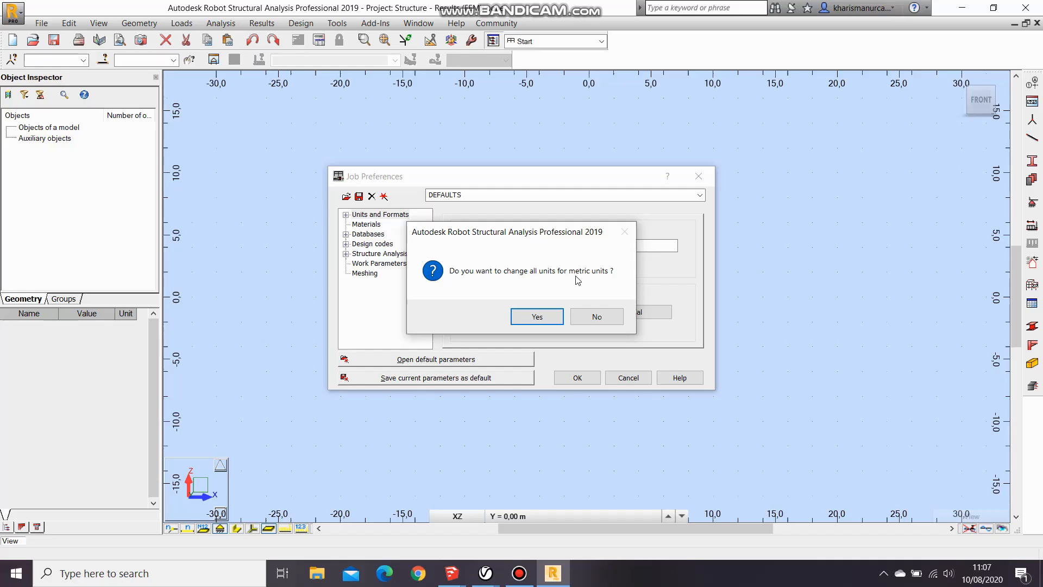
pyautogui.click(550, 317)
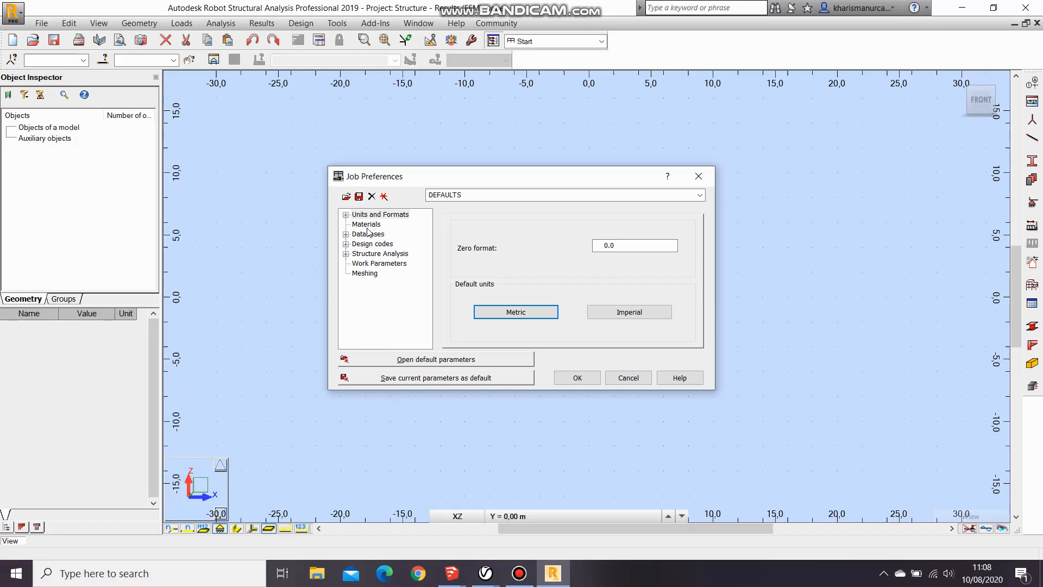
# Step: Examine the unit settings for structure, section and reinforcement dimensions in the job preferences
pyautogui.click(346, 215)
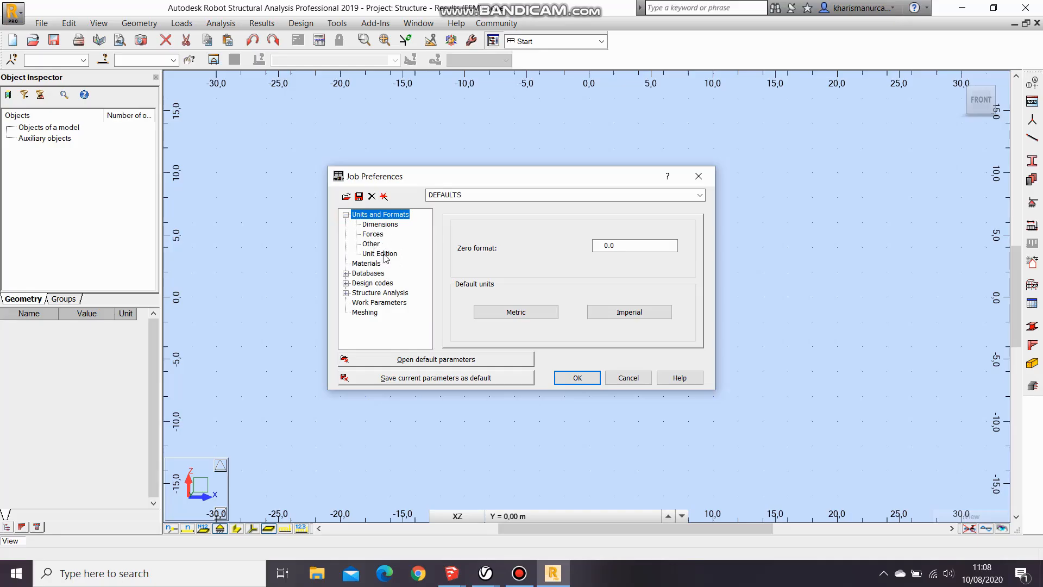
pyautogui.click(380, 224)
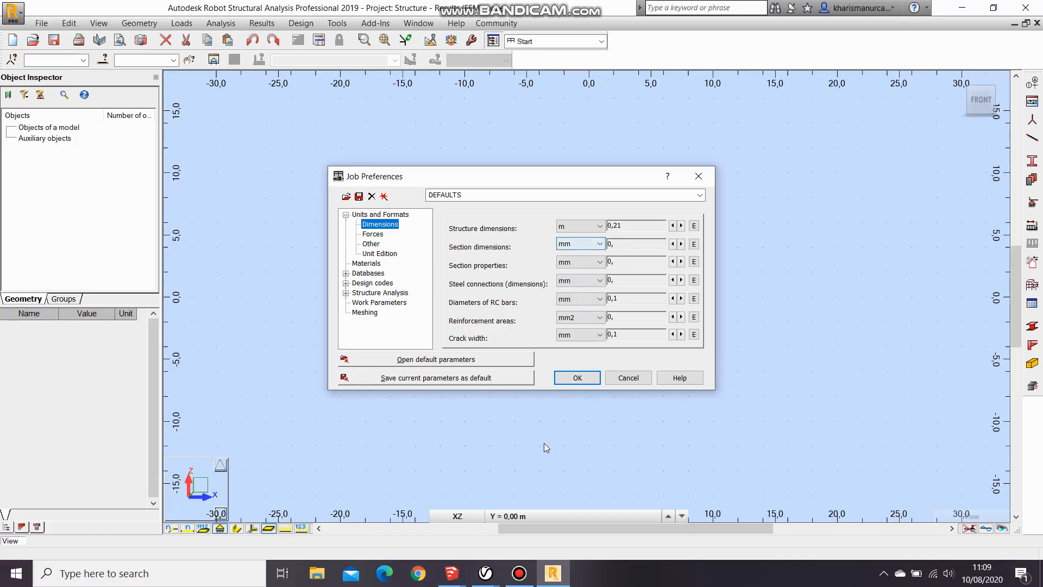
pyautogui.click(519, 574)
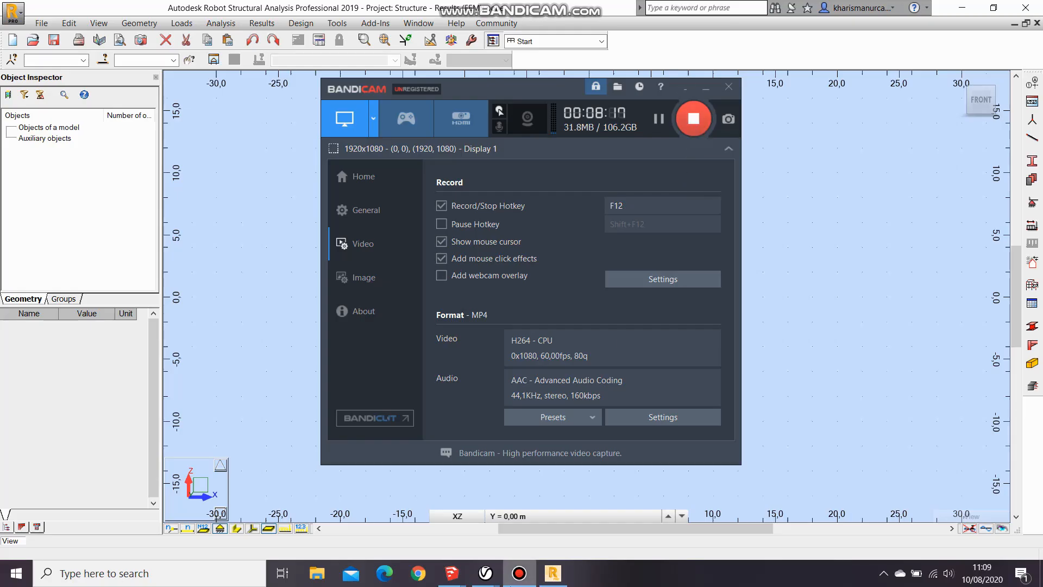
pyautogui.click(684, 90)
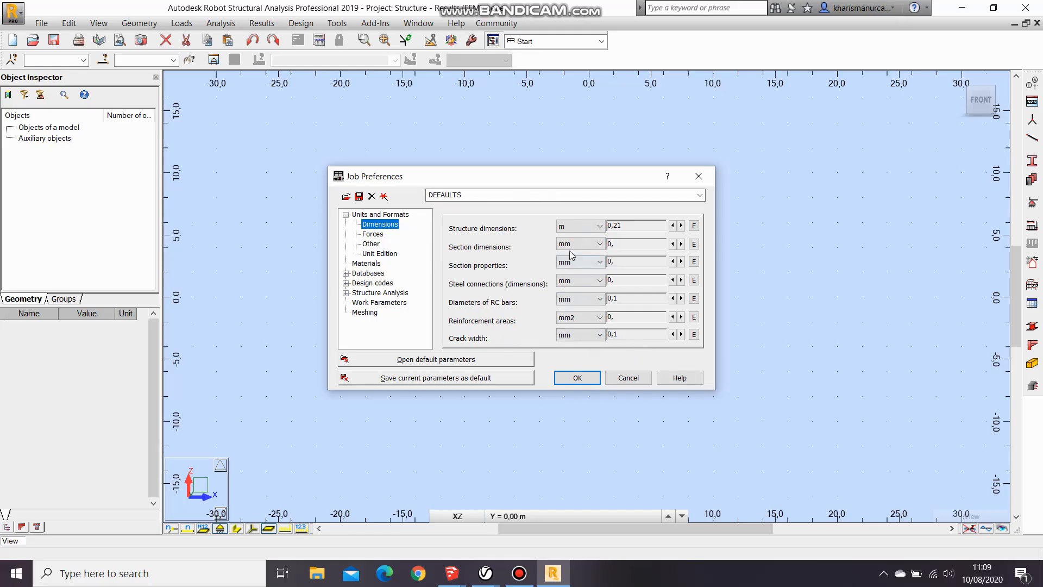
# Step: Set the project's force unit to kgf in the job preferences
pyautogui.click(373, 235)
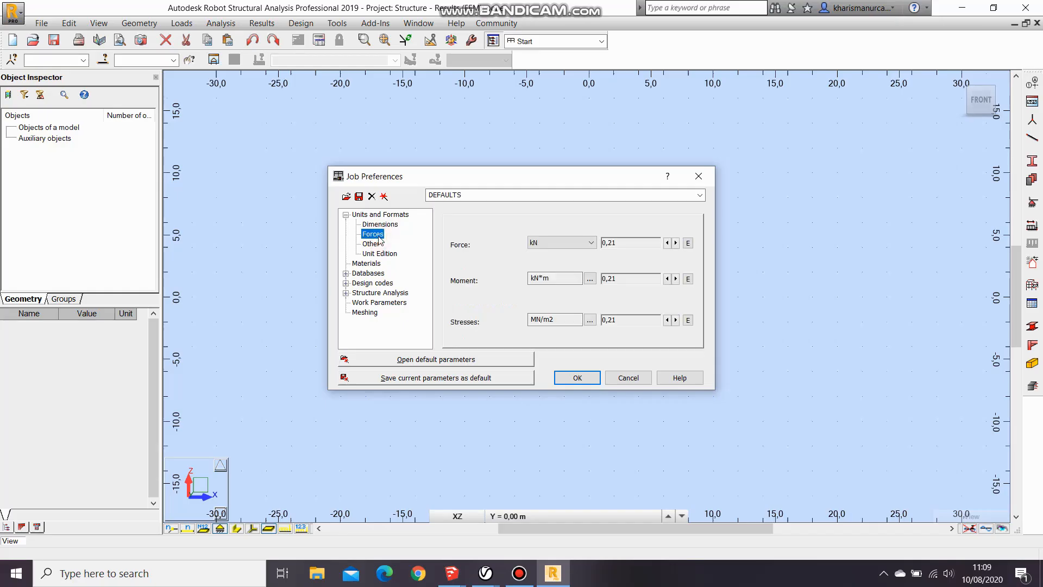
pyautogui.click(535, 243)
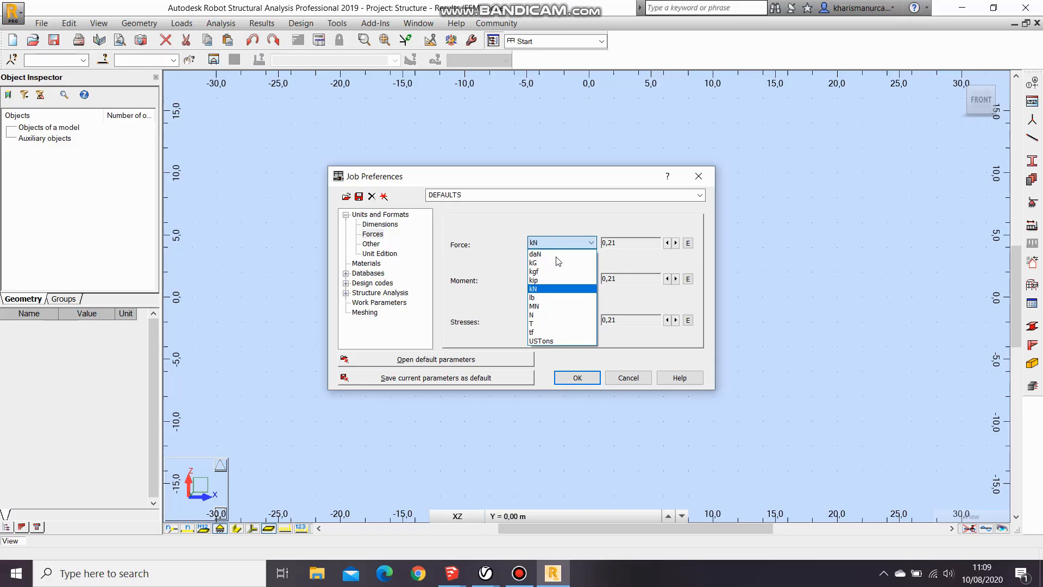
pyautogui.click(558, 272)
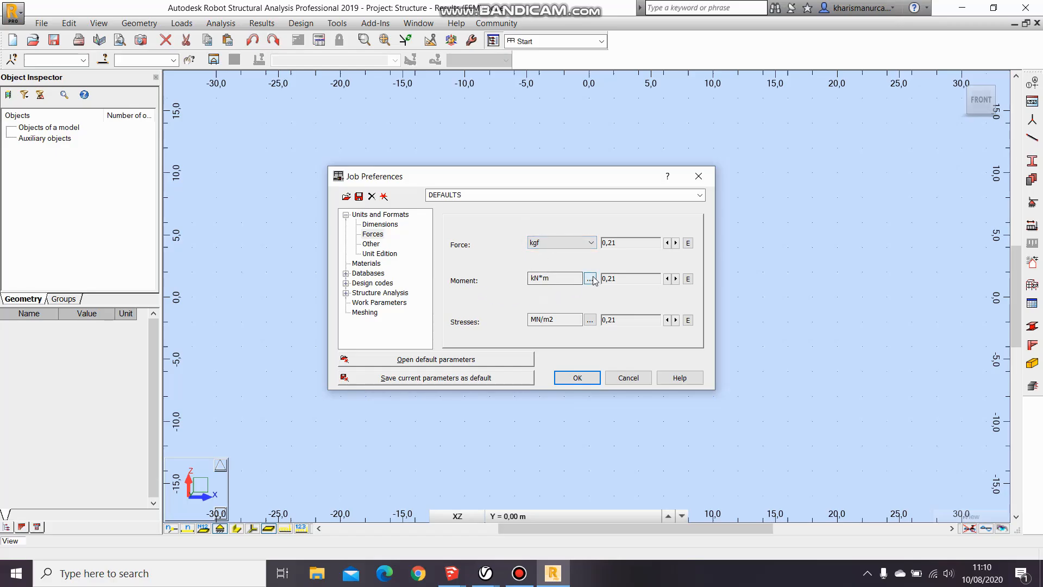
# Step: Set the moment unit to kgf*m by choosing kgf as its force unit
pyautogui.click(551, 284)
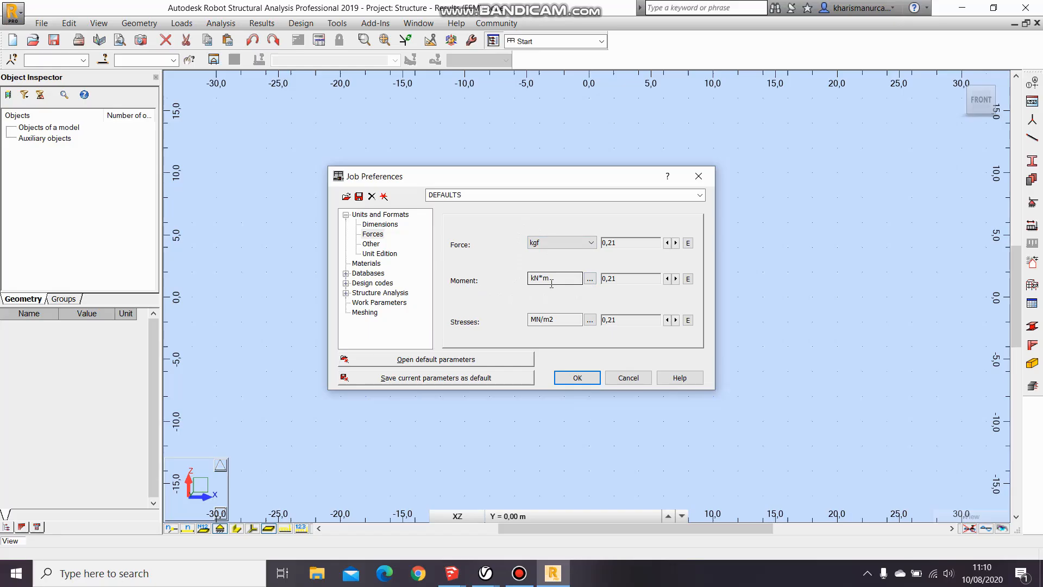
pyautogui.click(590, 281)
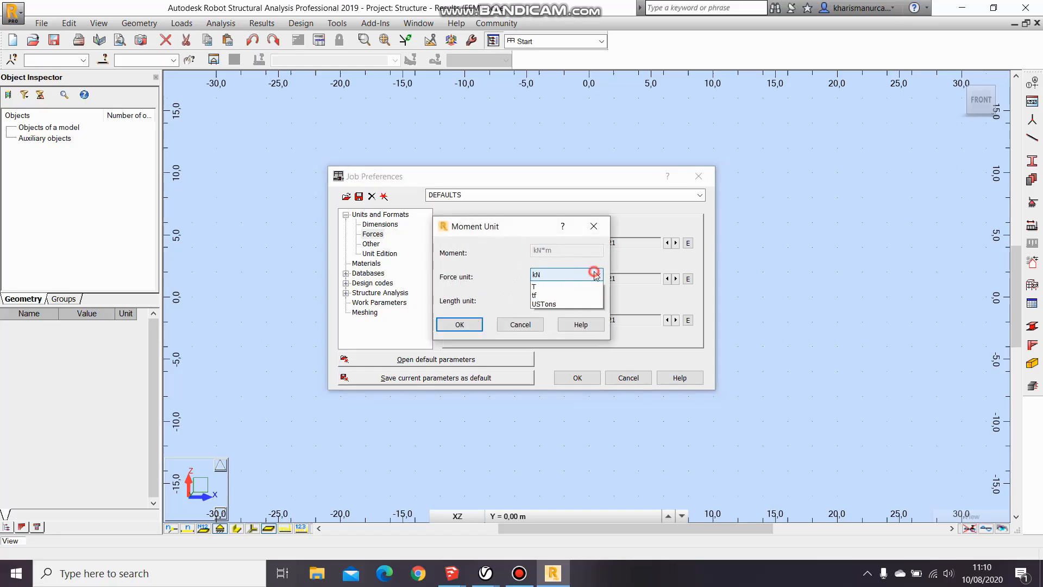
pyautogui.click(596, 274)
pyautogui.click(581, 306)
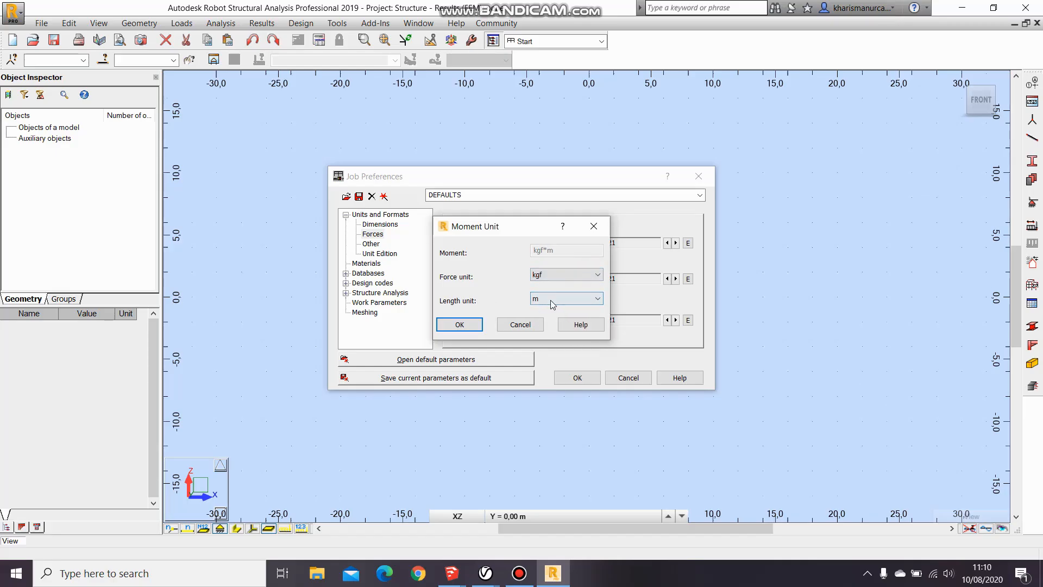
pyautogui.click(460, 324)
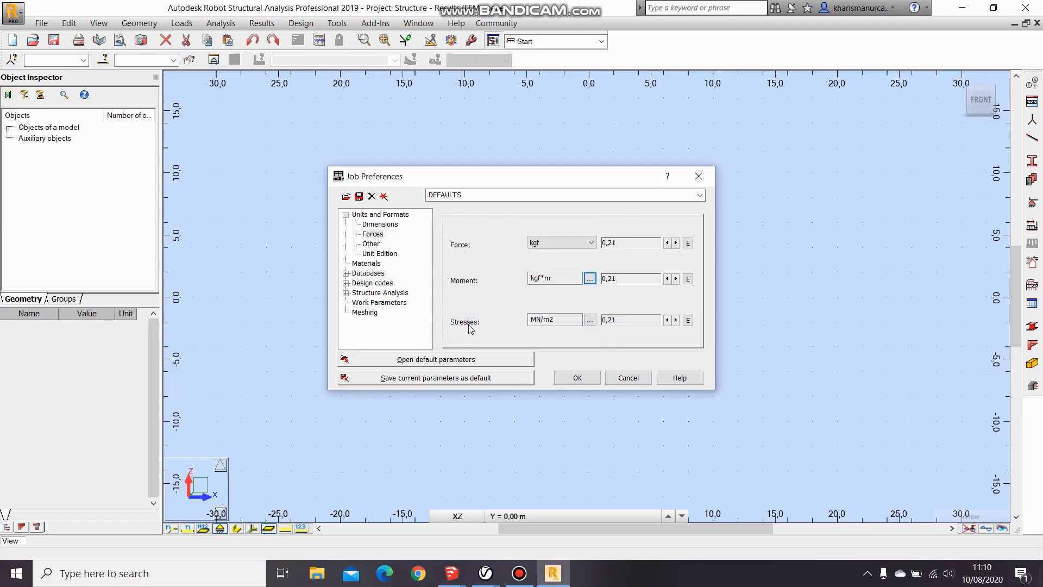
# Step: Set the stress unit to N/mm2, with N as the force unit and mm2 as the area unit
pyautogui.click(591, 322)
pyautogui.click(578, 276)
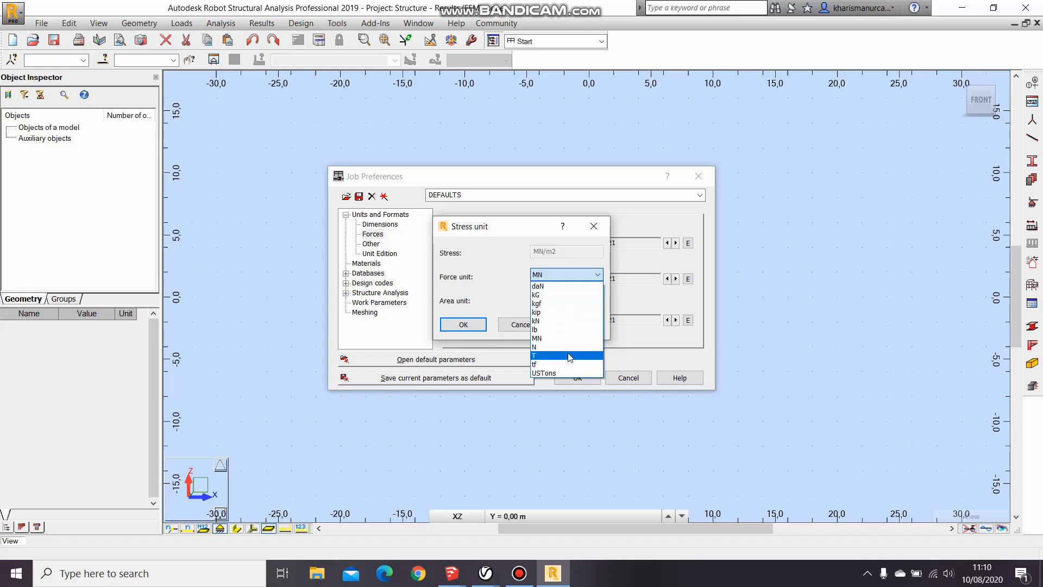
pyautogui.click(572, 347)
pyautogui.click(576, 300)
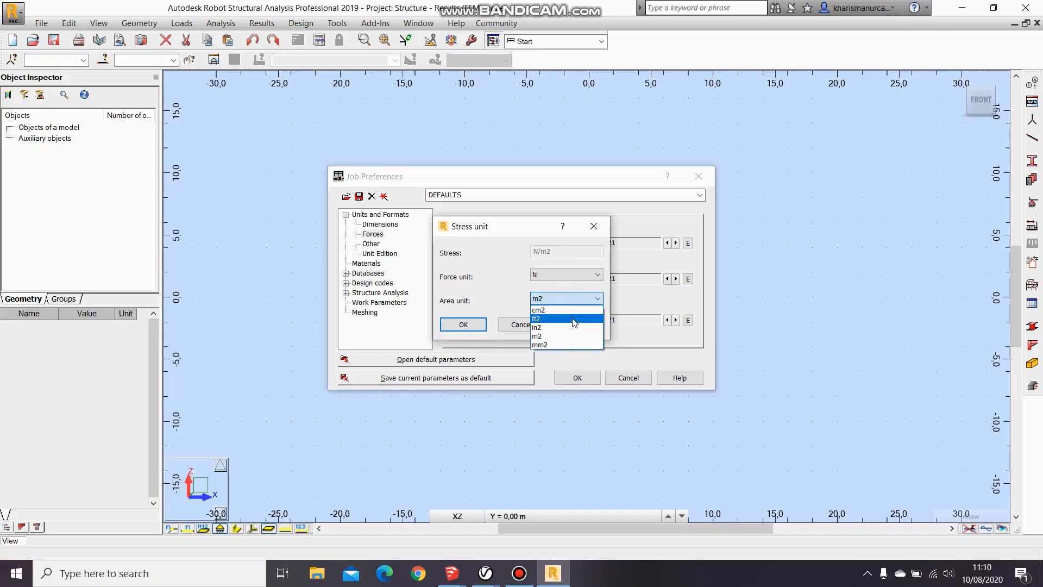
pyautogui.click(565, 345)
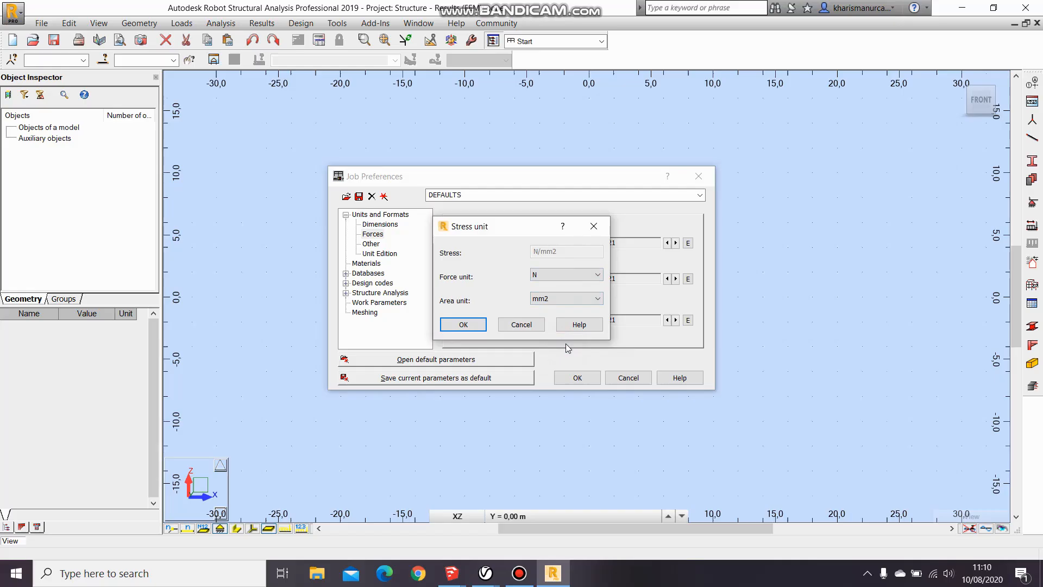
pyautogui.click(462, 325)
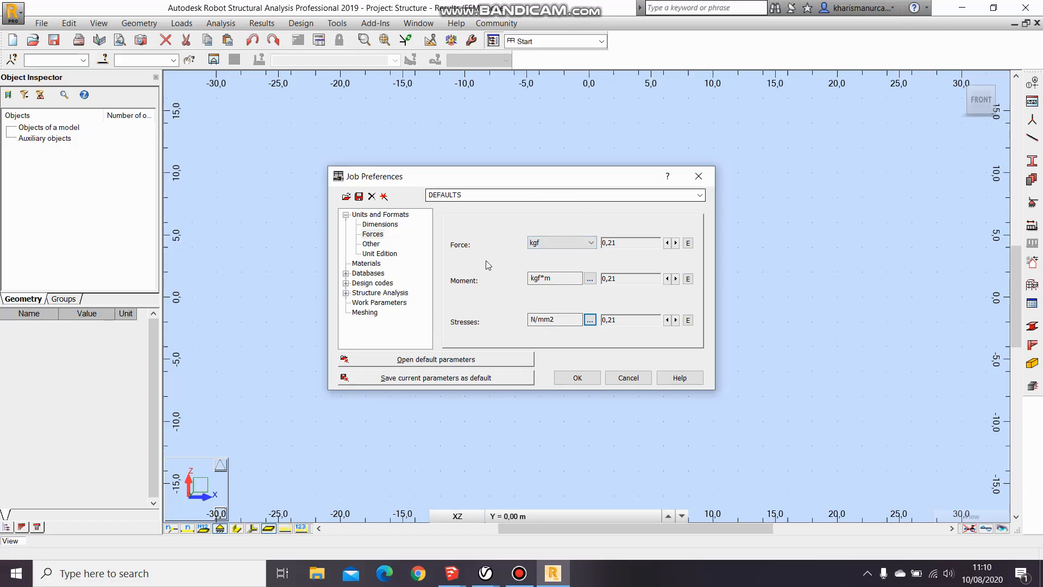
# Step: Check the remaining unit settings, then save the current parameters as default and apply the job preferences
pyautogui.click(373, 244)
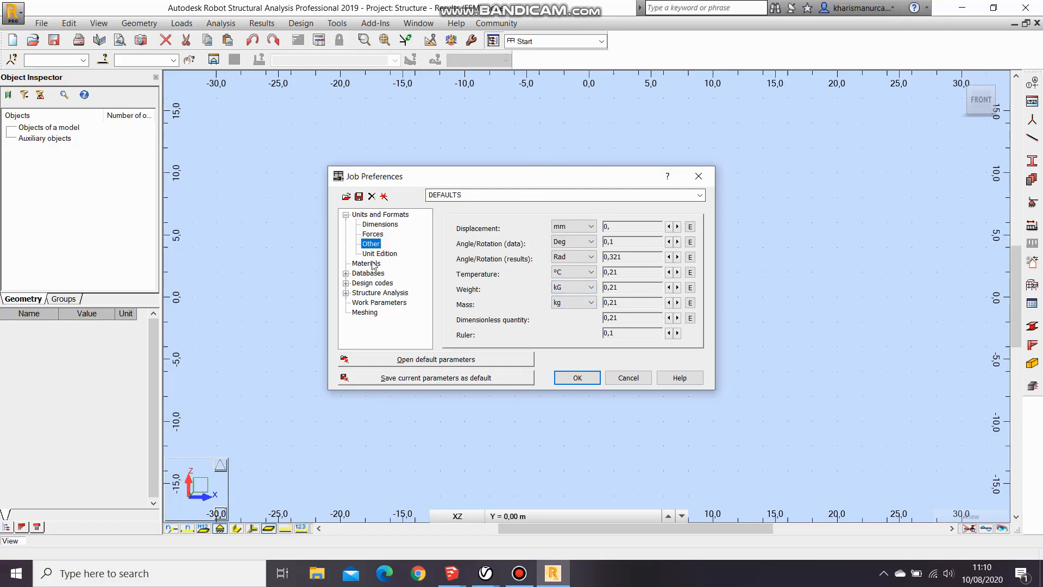
pyautogui.press('Down')
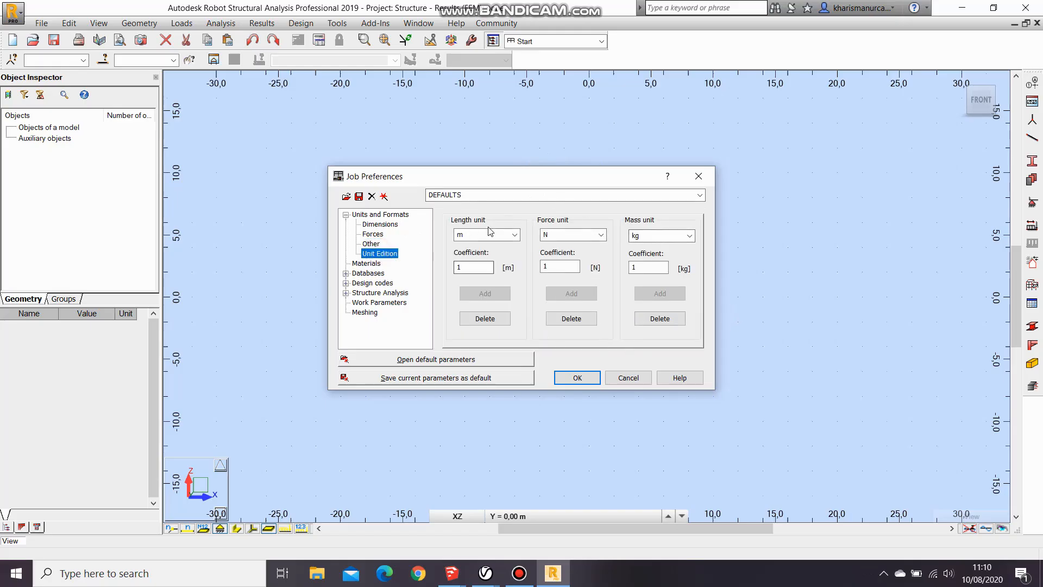
pyautogui.click(375, 235)
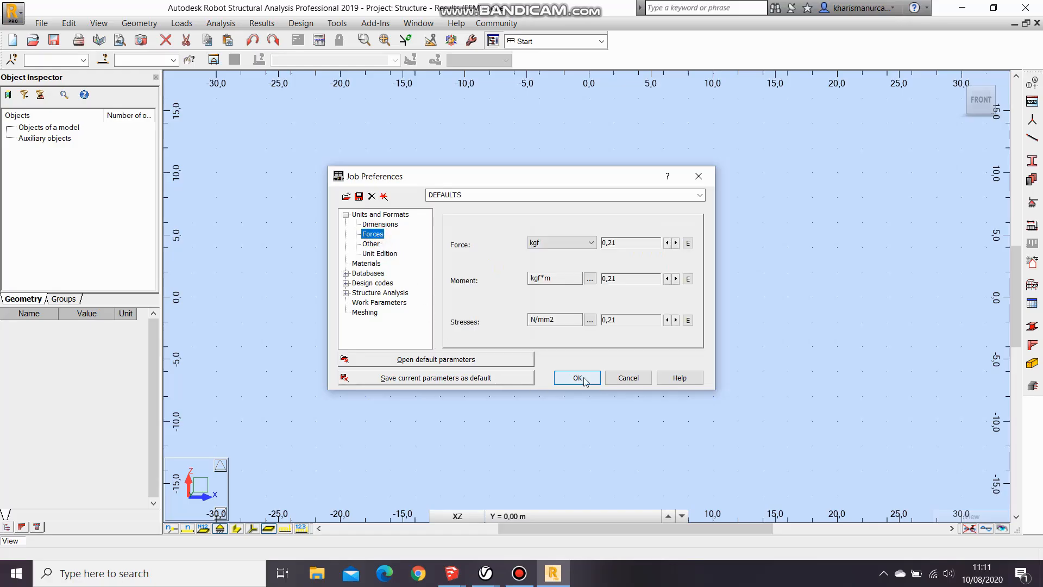
pyautogui.click(503, 379)
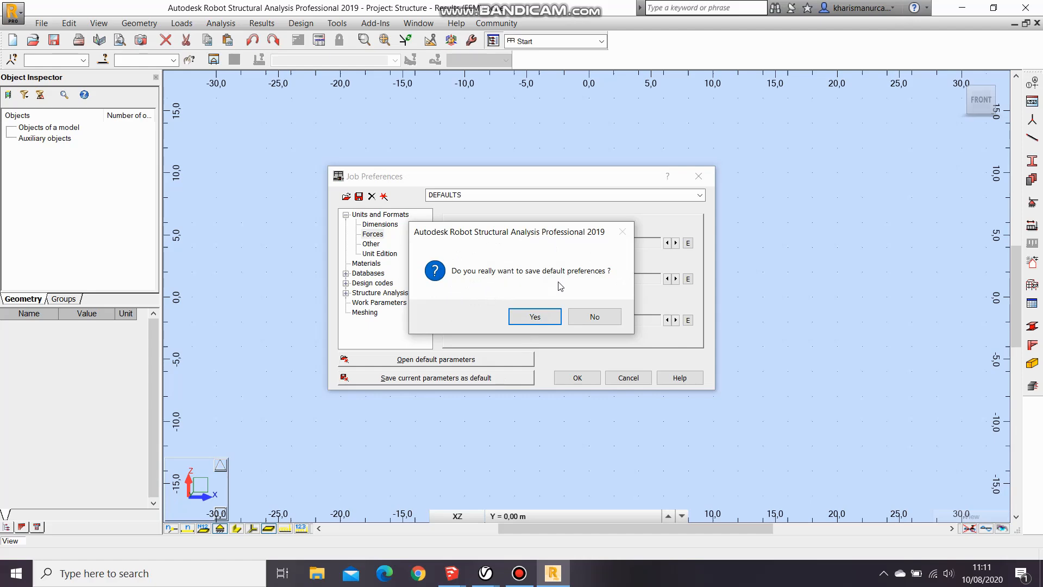
pyautogui.click(541, 318)
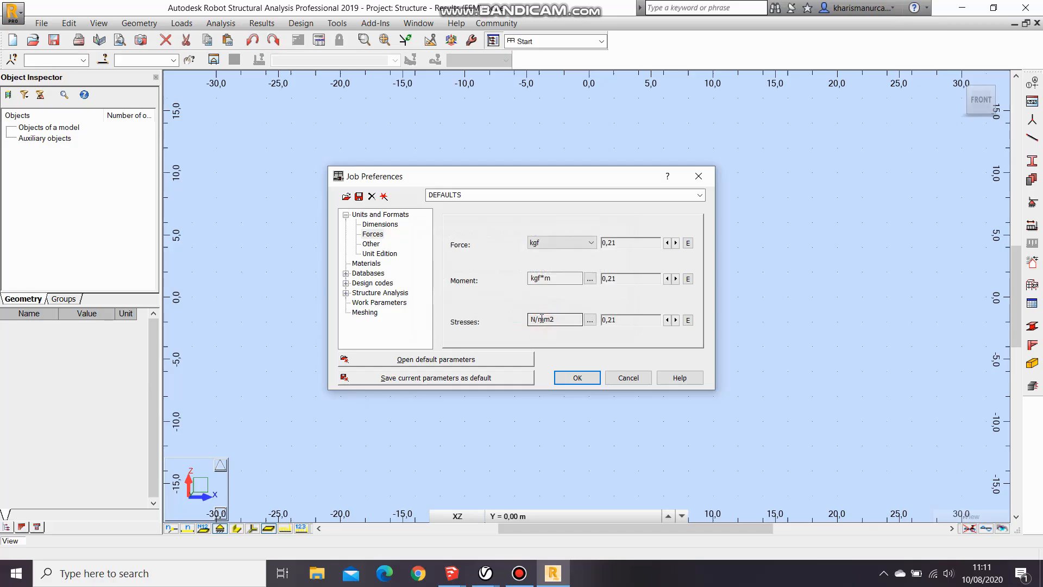
pyautogui.click(565, 378)
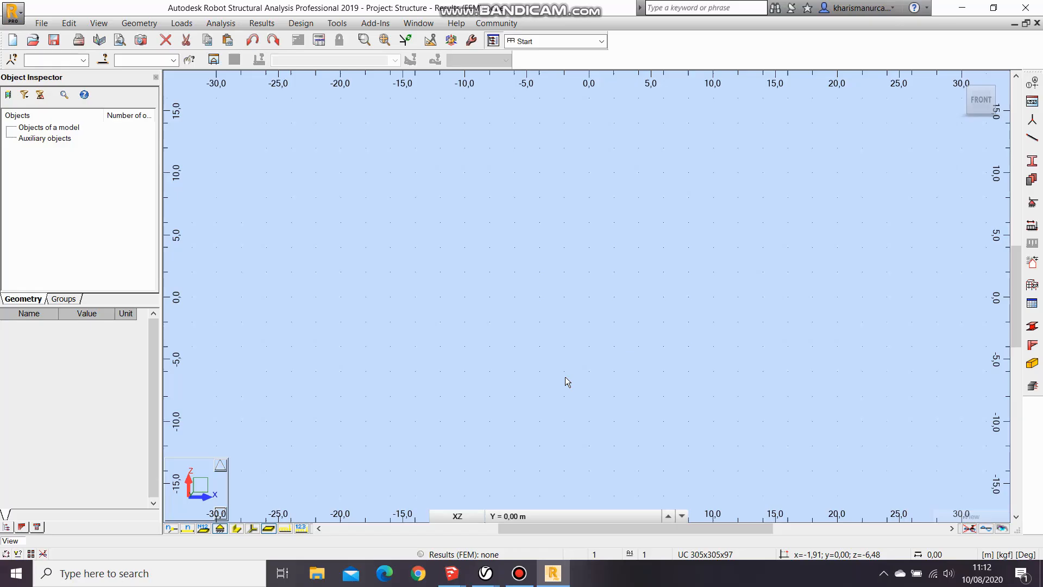
# Step: Reopen the job preferences to review the dimension units, and close them without changing anything
pyautogui.click(336, 23)
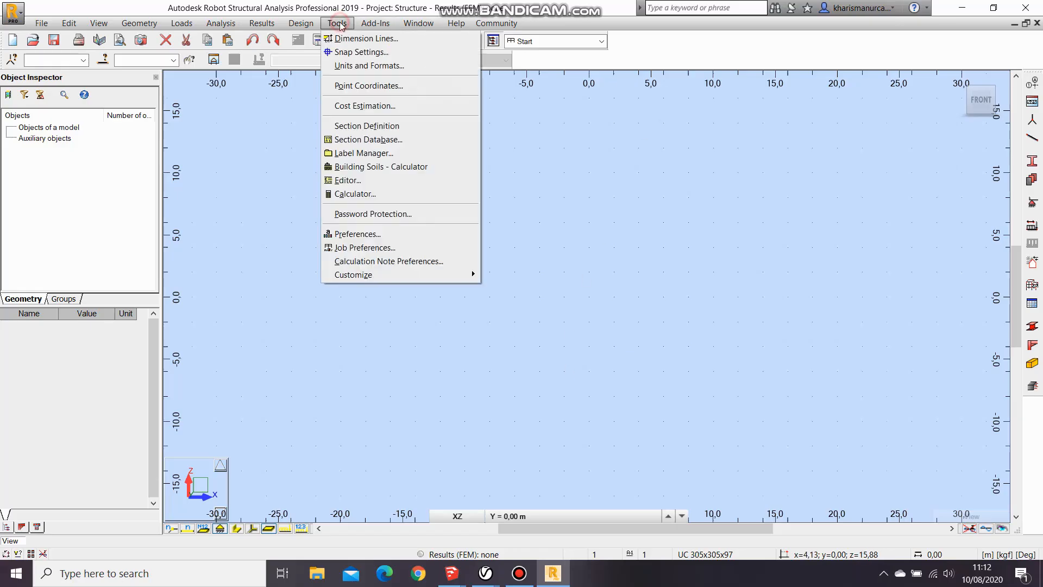
pyautogui.click(744, 297)
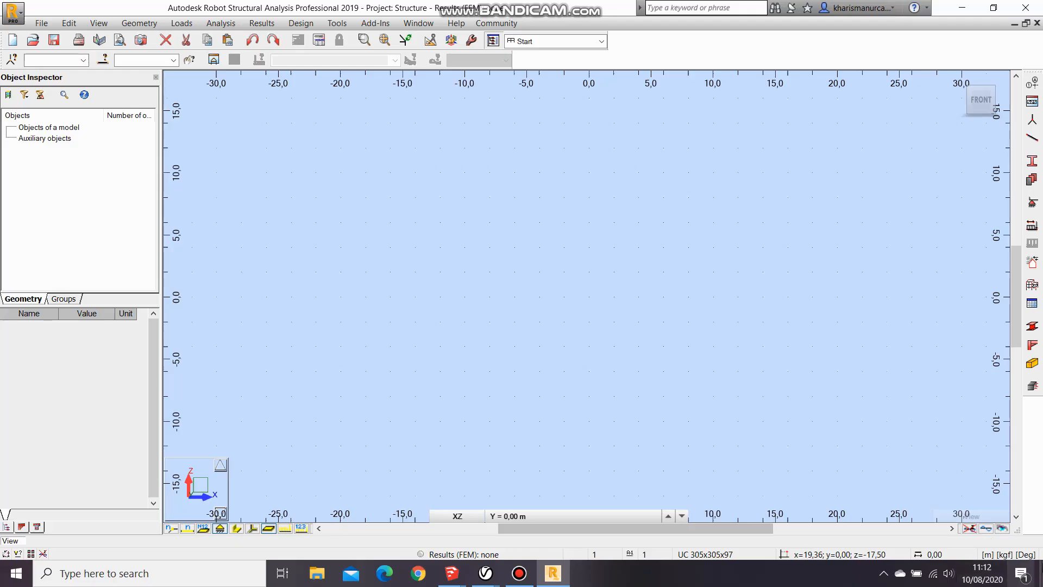
pyautogui.click(1012, 555)
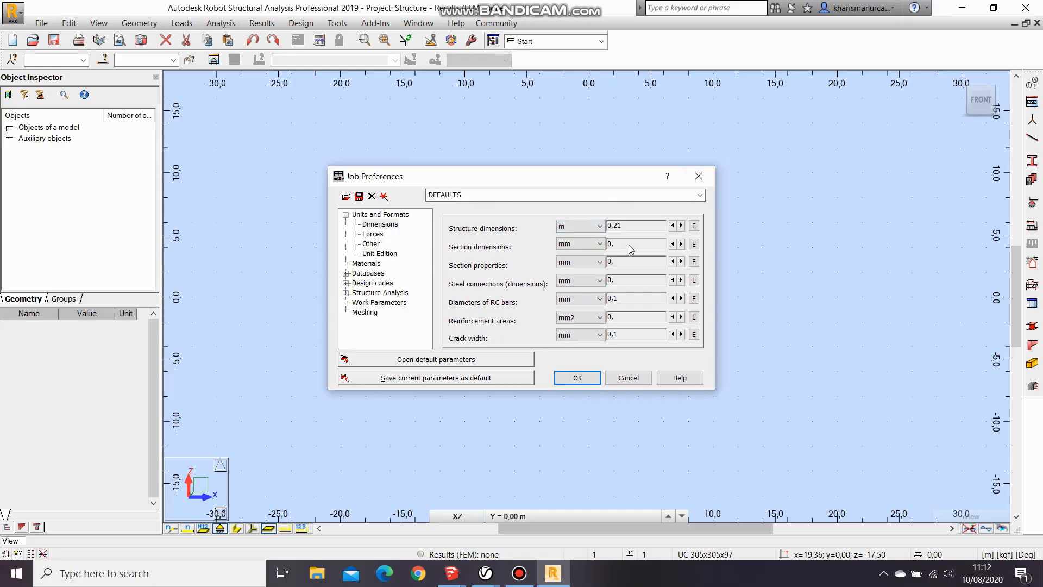
pyautogui.click(699, 176)
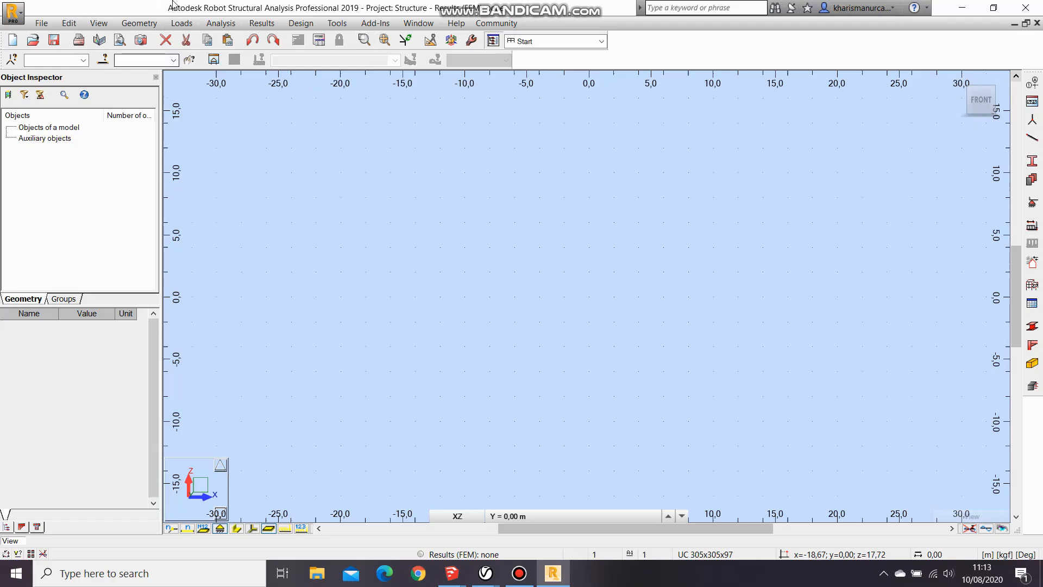
pyautogui.click(146, 24)
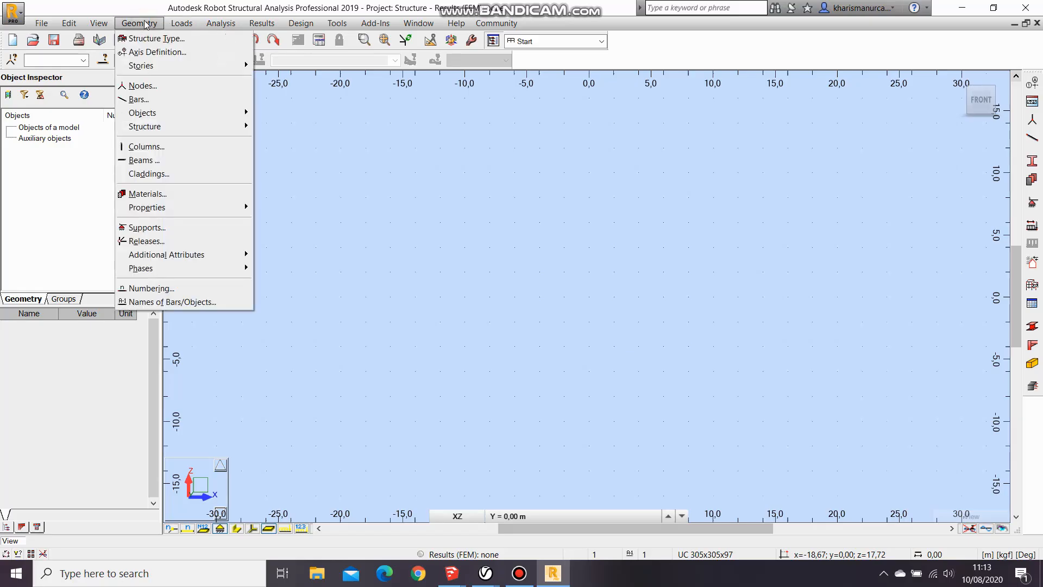
pyautogui.click(161, 100)
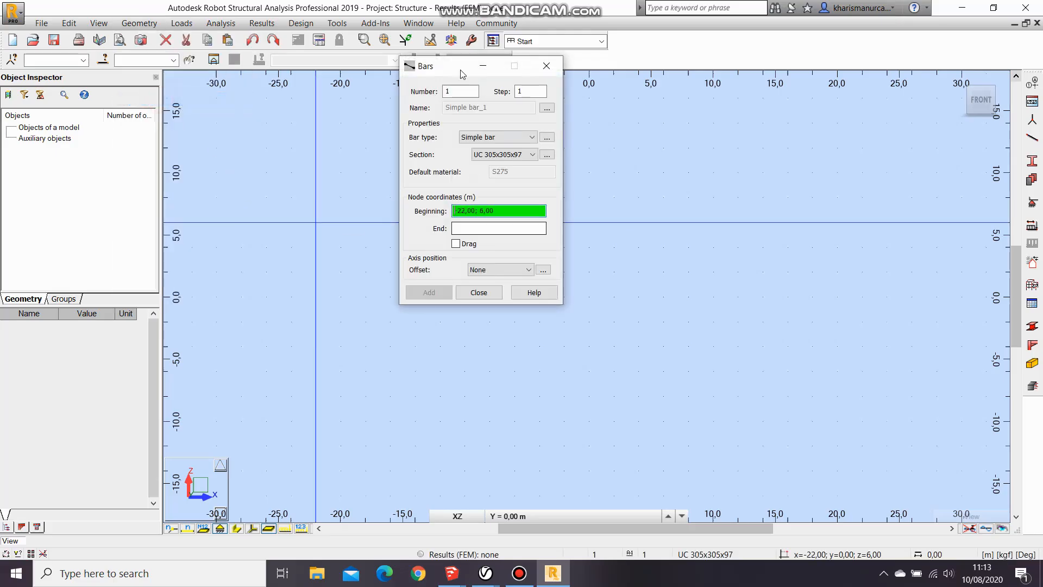
pyautogui.moveTo(442, 66); pyautogui.dragTo(298, 121)
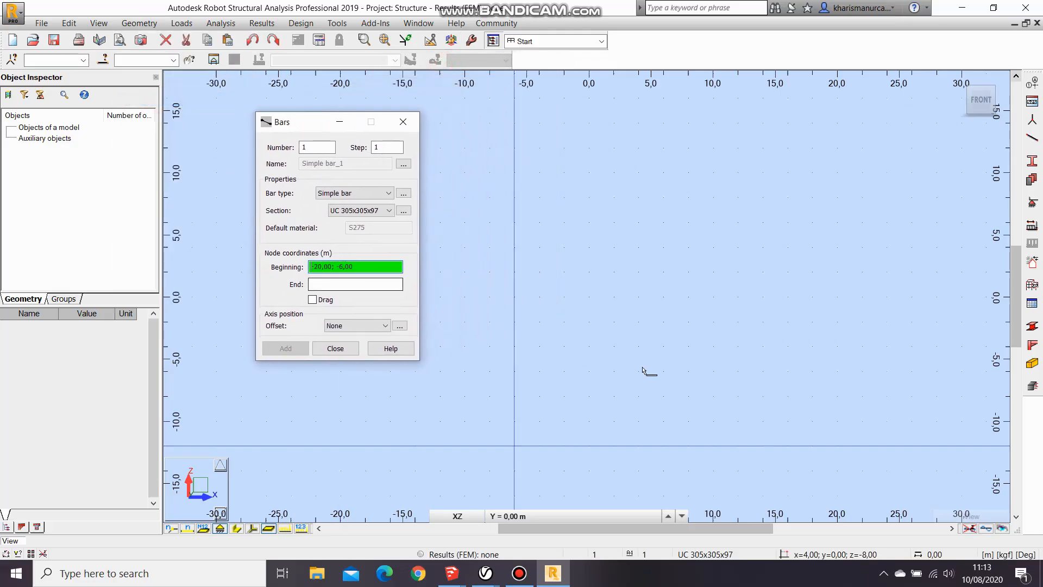
pyautogui.click(401, 126)
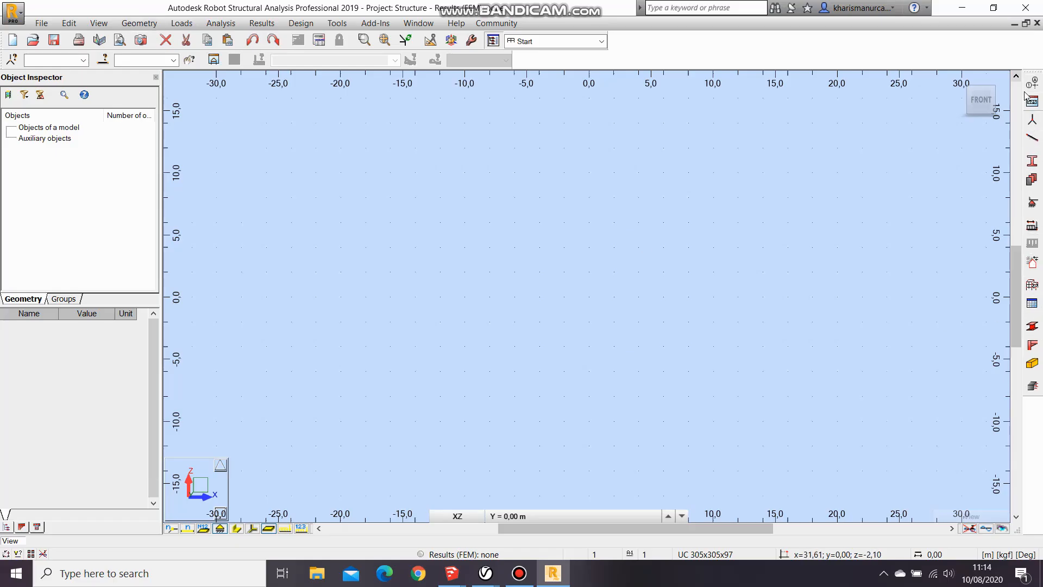
# Step: Start defining bars and choose Simple bar as the bar type
pyautogui.click(1034, 140)
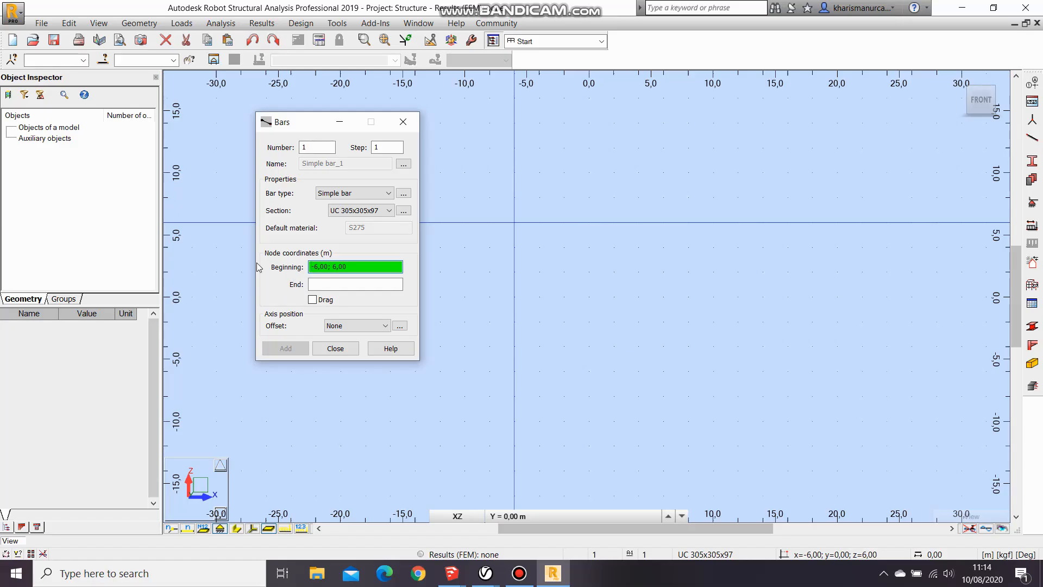
pyautogui.click(375, 195)
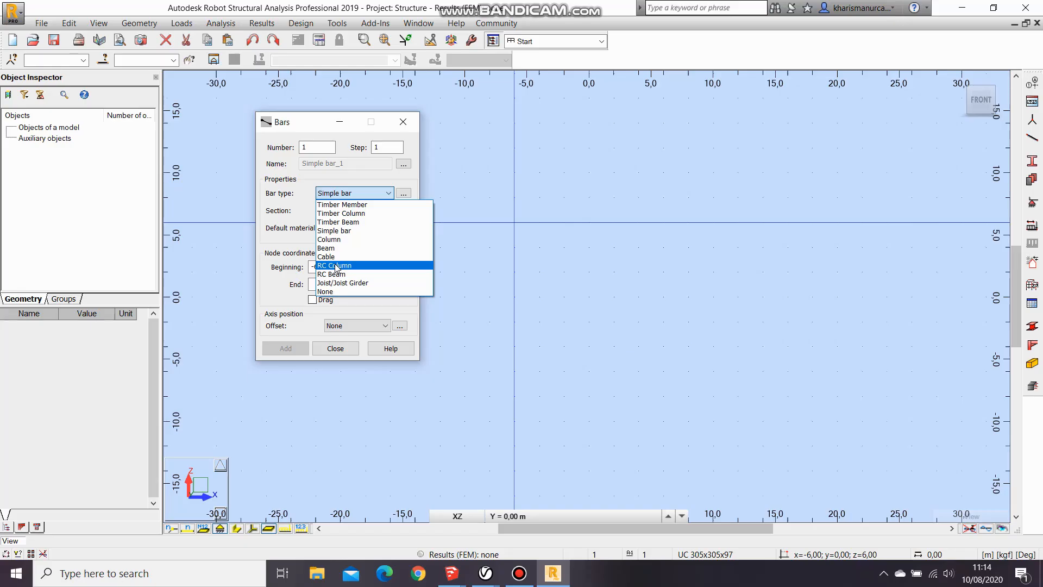
pyautogui.click(352, 232)
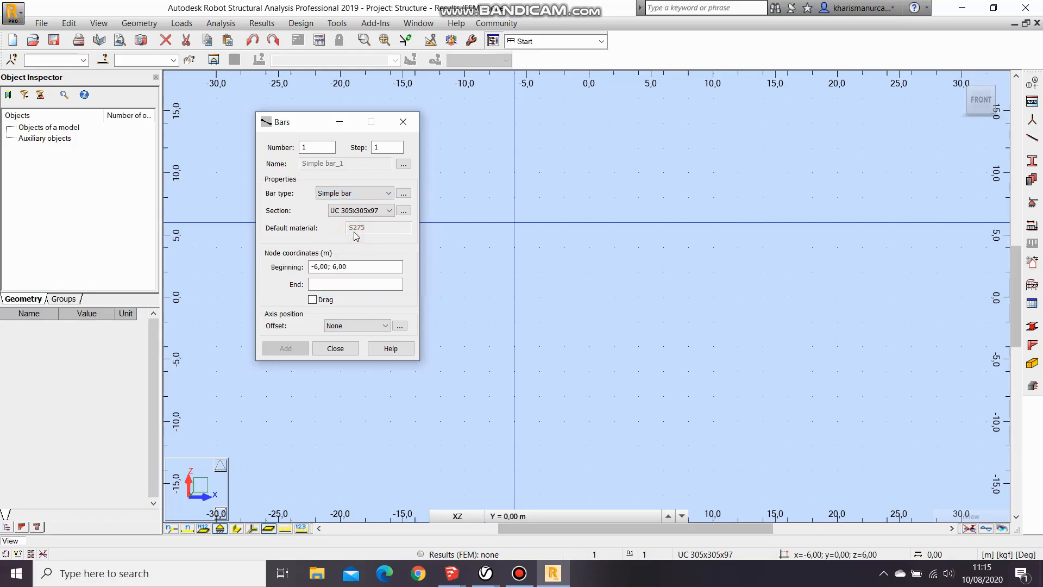
# Step: Check the available bar sections and the member definition parameters of the Simple bar type without changing them
pyautogui.click(383, 211)
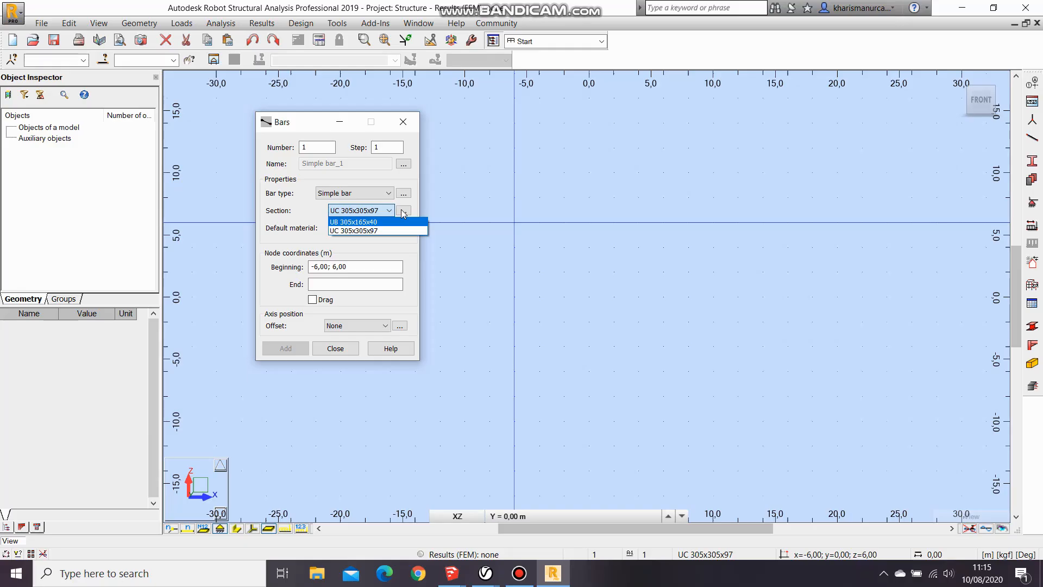
pyautogui.click(403, 212)
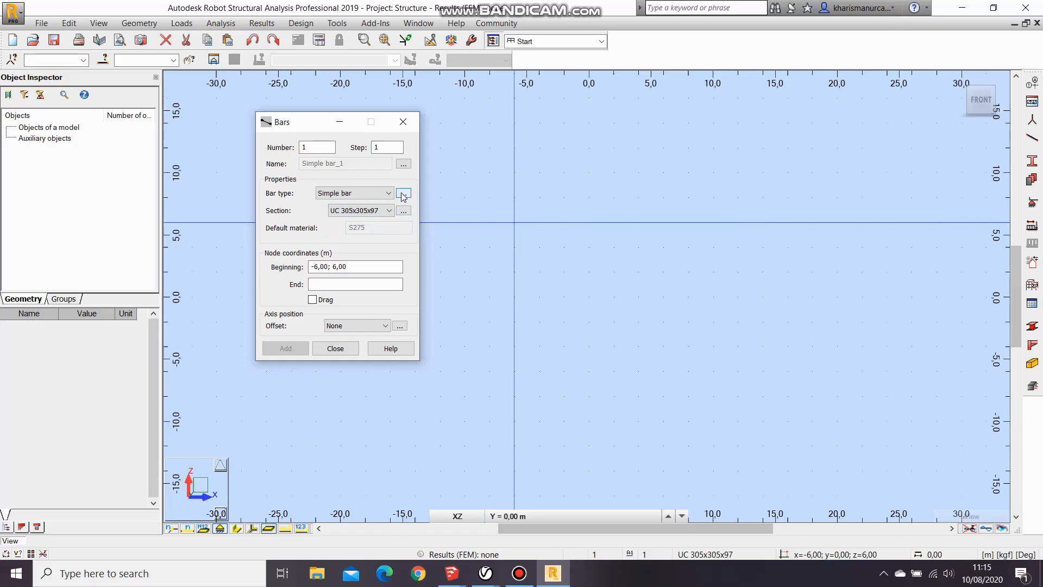
pyautogui.click(404, 196)
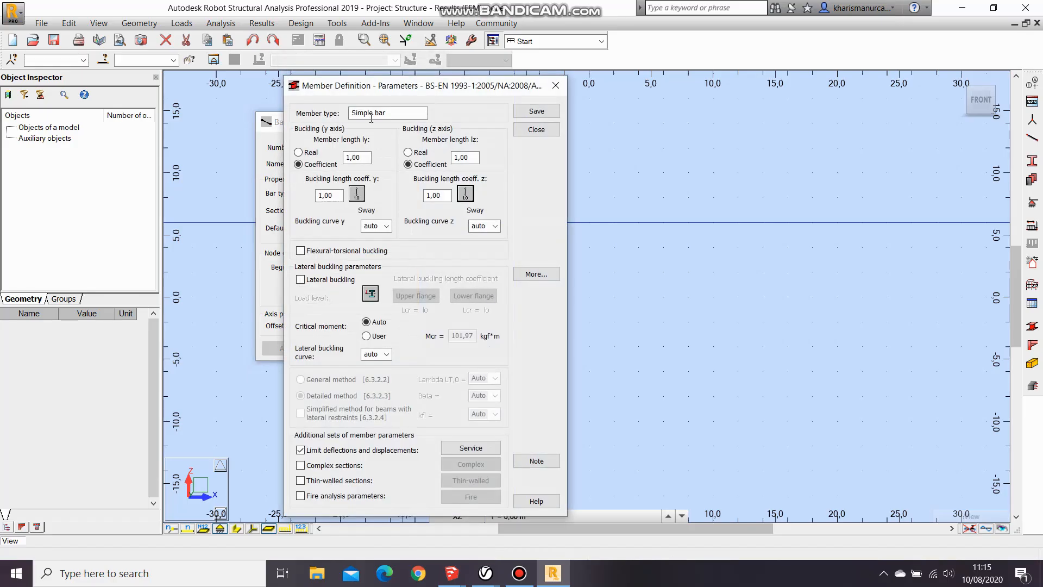
pyautogui.click(556, 85)
pyautogui.click(403, 211)
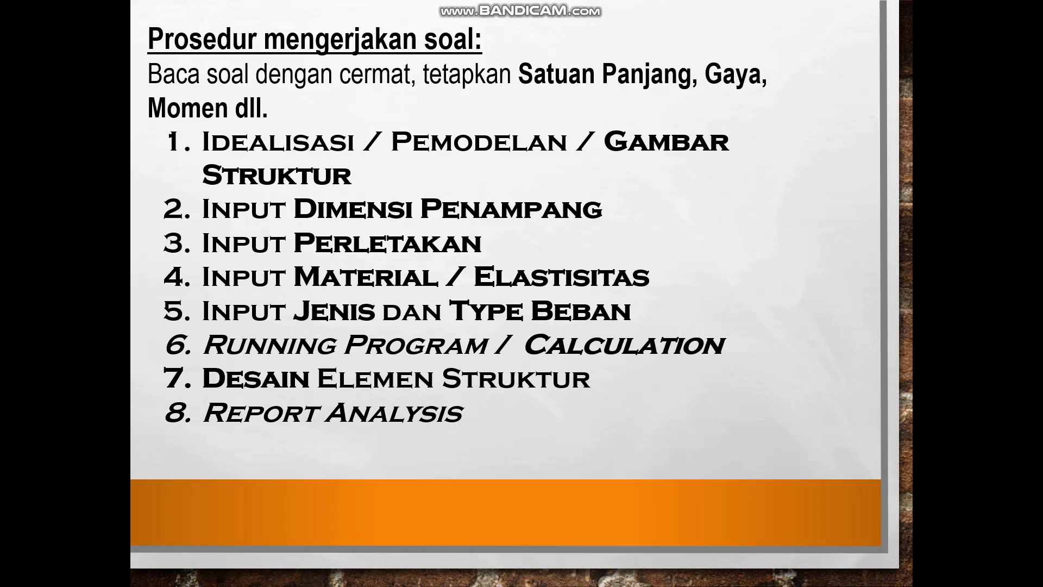
# Step: End the slide show, review the problem-solving procedure slide in PowerPoint, and return to Robot Structural Analysis
pyautogui.press('Escape')
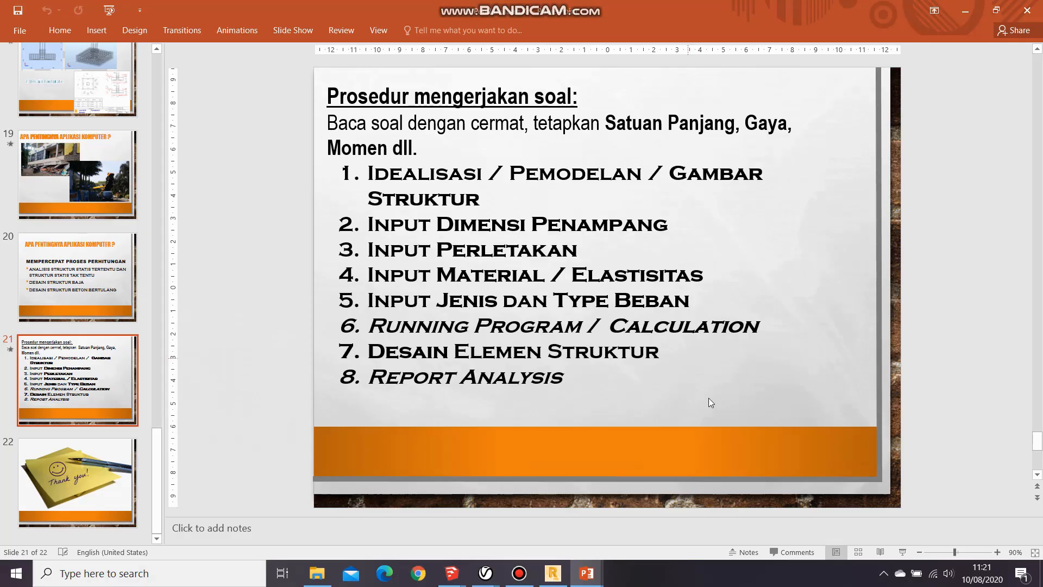
pyautogui.moveTo(555, 575)
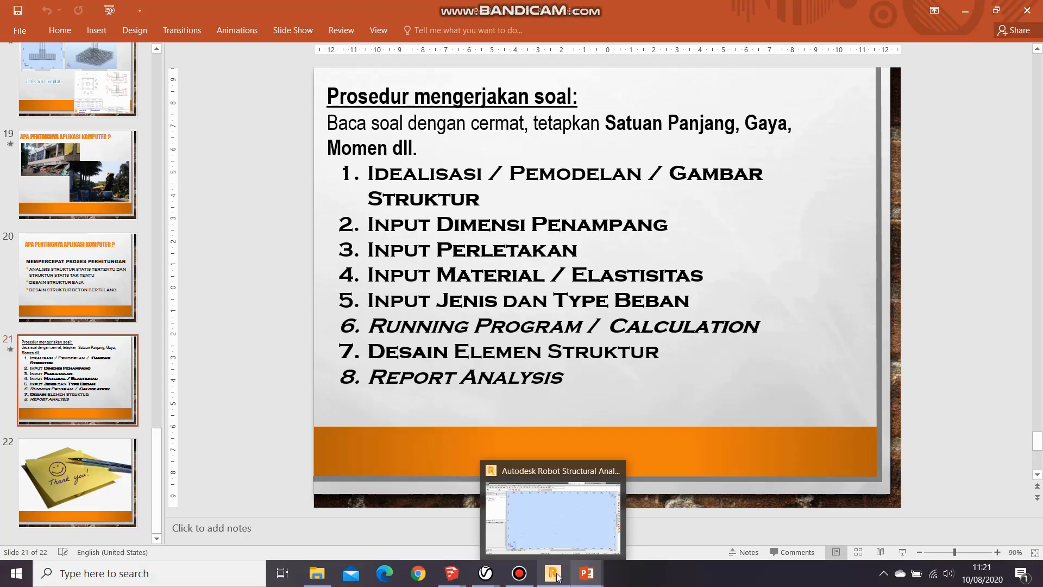
pyautogui.click(563, 525)
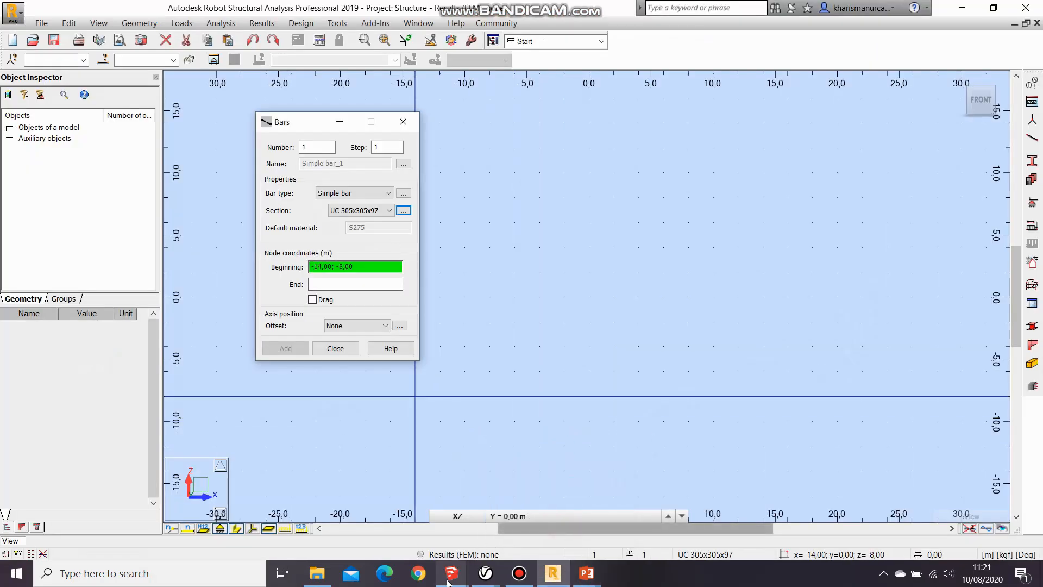
pyautogui.moveTo(586, 573)
pyautogui.click(631, 540)
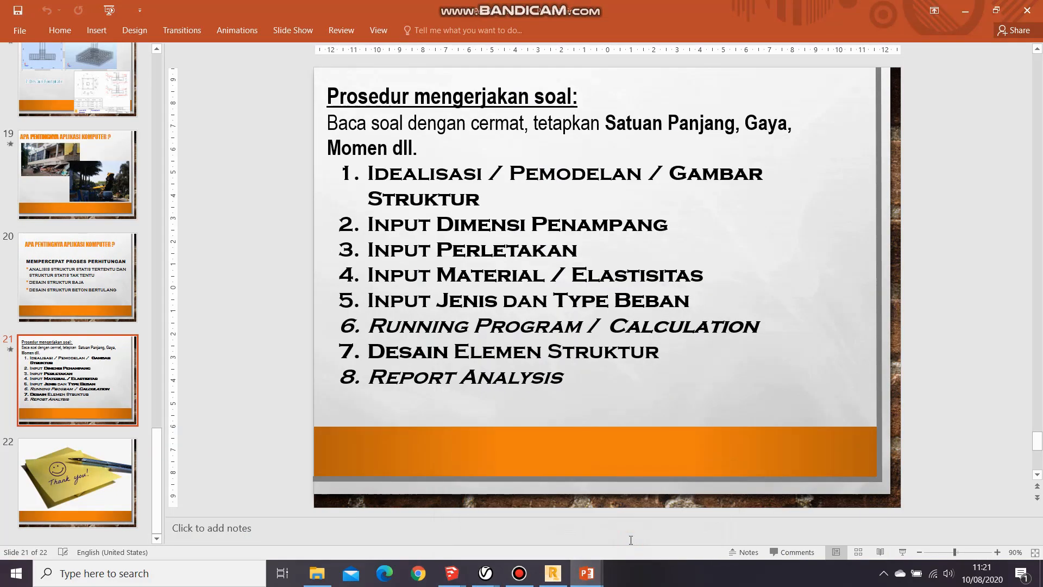
pyautogui.click(554, 573)
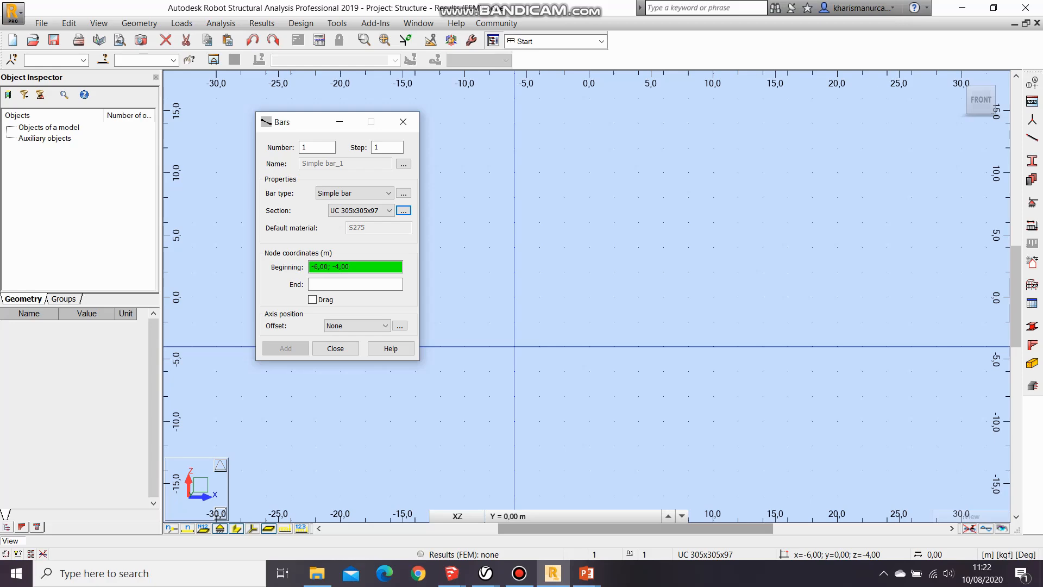
# Step: Start a new steel section defined by its Ax, Iy and Iz properties, label it 2EI and set Iy to 2 mm4
pyautogui.click(403, 211)
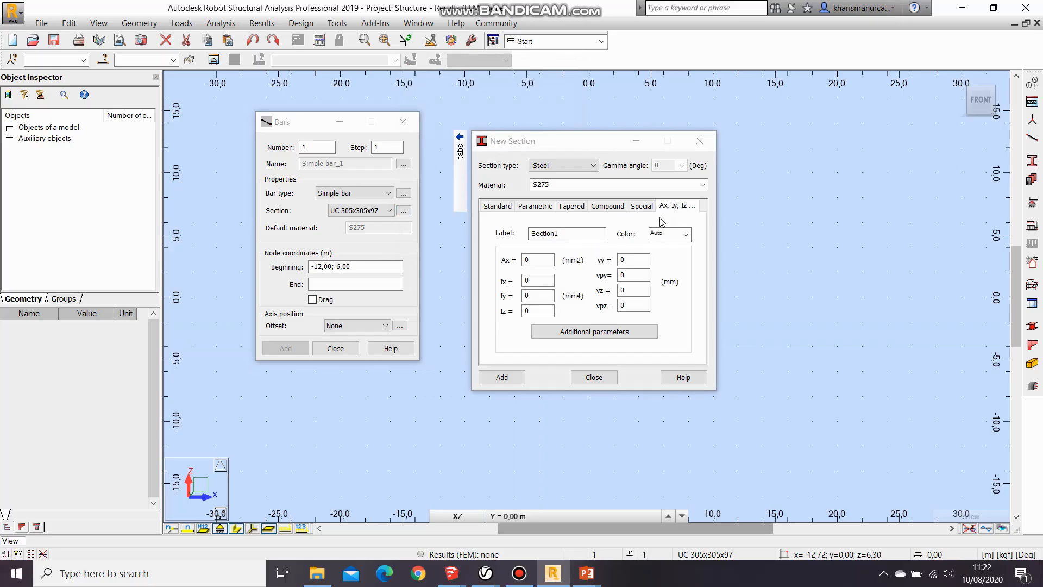
pyautogui.moveTo(596, 233); pyautogui.dragTo(497, 239)
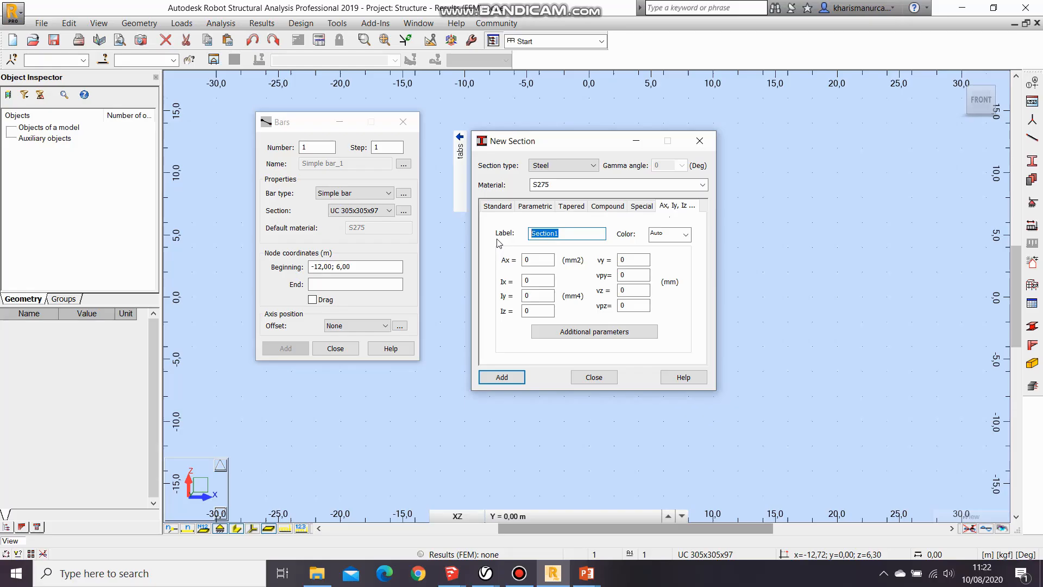
pyautogui.write('EI')
pyautogui.press('BackSpace')
pyautogui.press('BackSpace')
pyautogui.write('2EI')
pyautogui.click(536, 297)
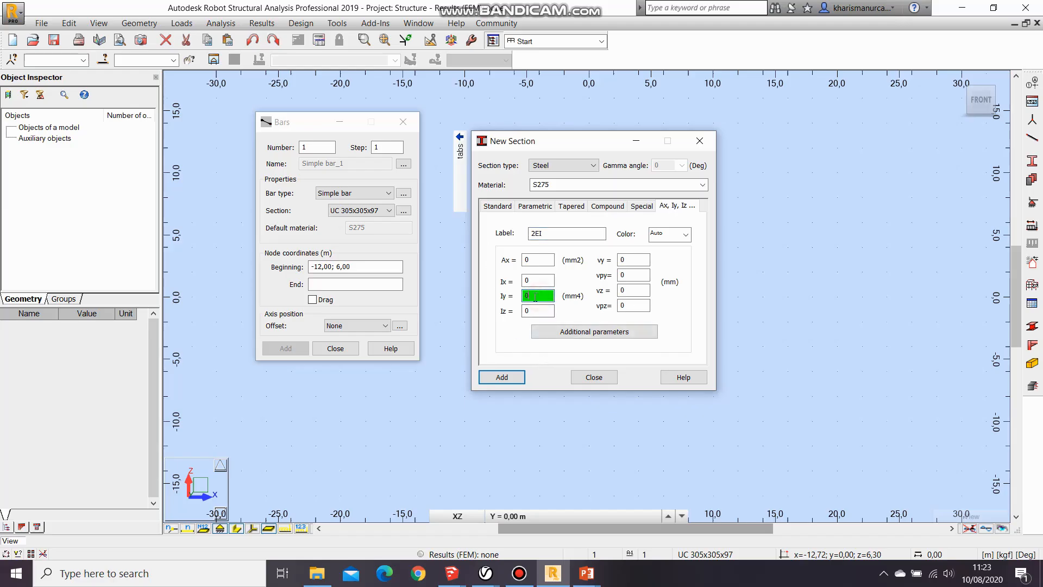
pyautogui.write('2')
# Step: Relabel the new section 3EI and set its Iy to 3 mm4
pyautogui.moveTo(559, 233); pyautogui.dragTo(523, 239)
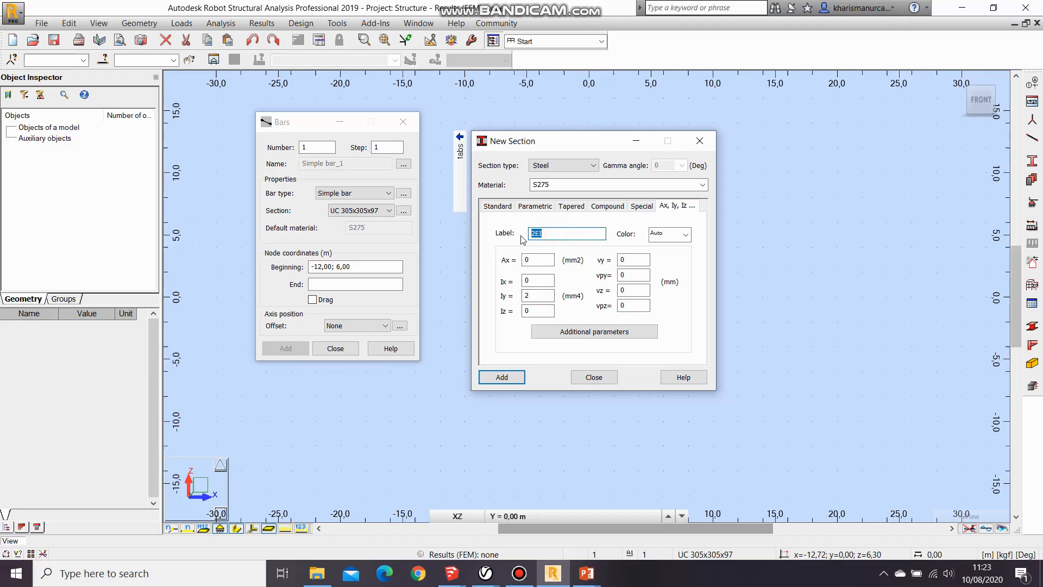
pyautogui.write('3')
pyautogui.write('RE')
pyautogui.press('BackSpace')
pyautogui.write('EI')
pyautogui.click(537, 295)
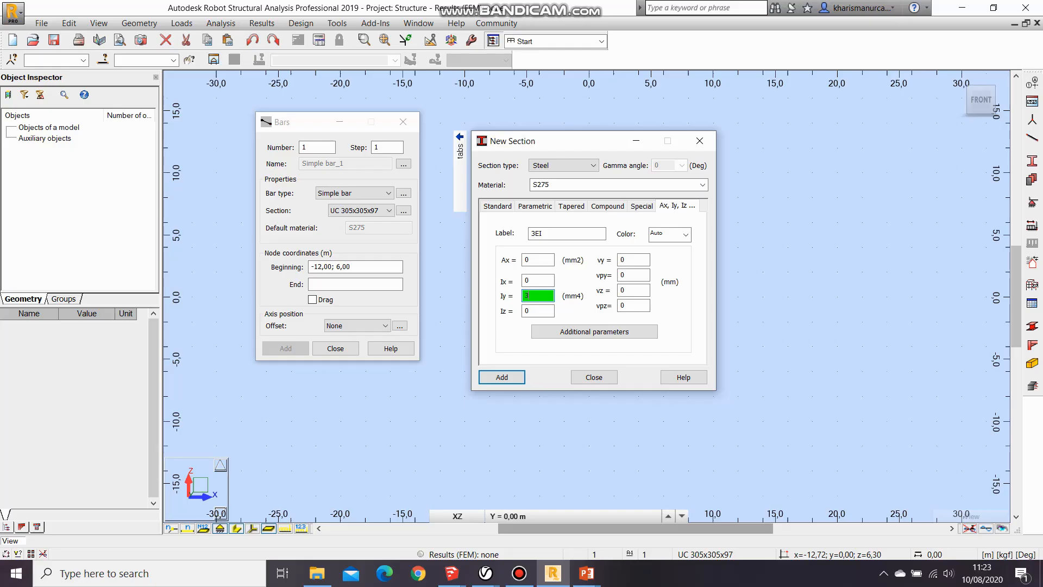
# Step: Relabel the new section EI and set its Iy to 1 mm4
pyautogui.doubleClick(546, 235)
pyautogui.write('EI')
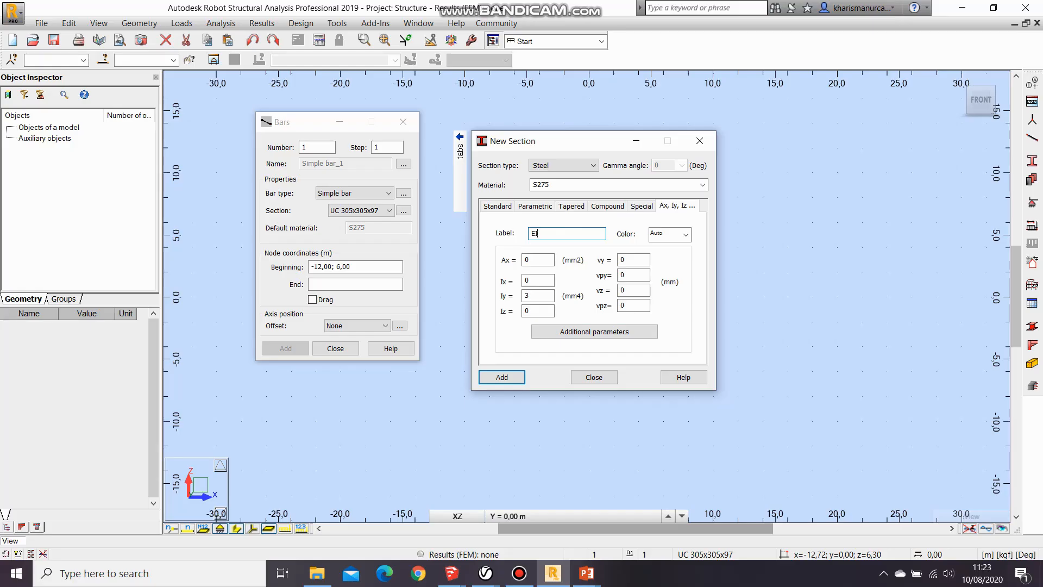
pyautogui.doubleClick(535, 295)
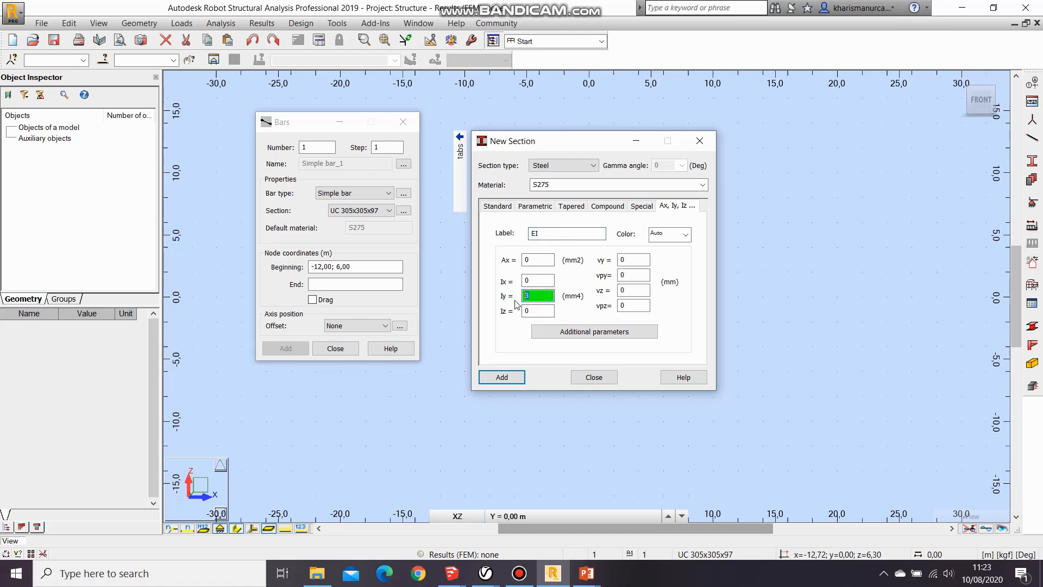
pyautogui.write('1')
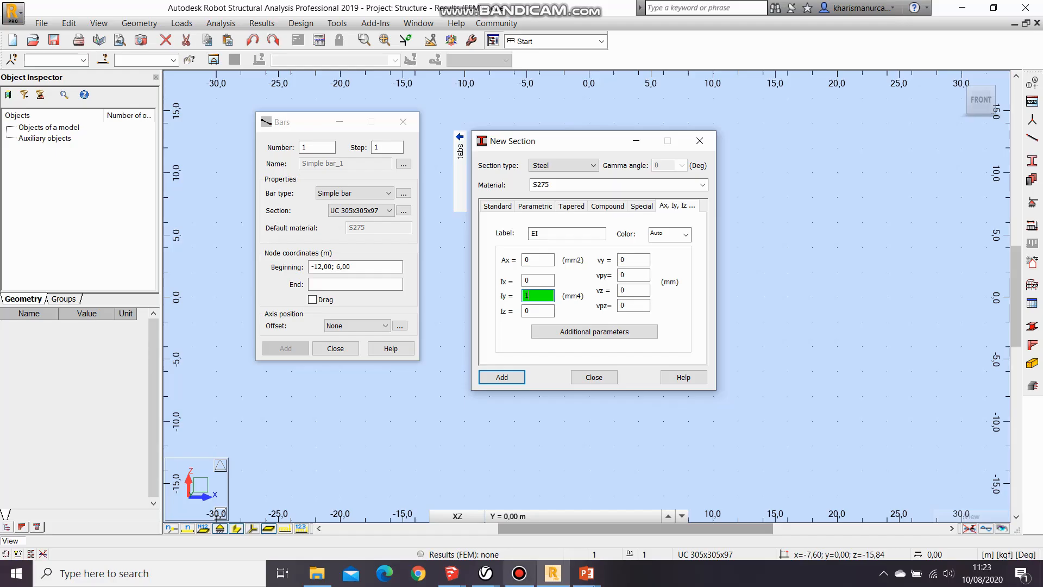
# Step: Check the Latihan 1 simple beam exercise in the PowerPoint slides, and return to Robot Structural Analysis
pyautogui.click(586, 573)
pyautogui.click(511, 525)
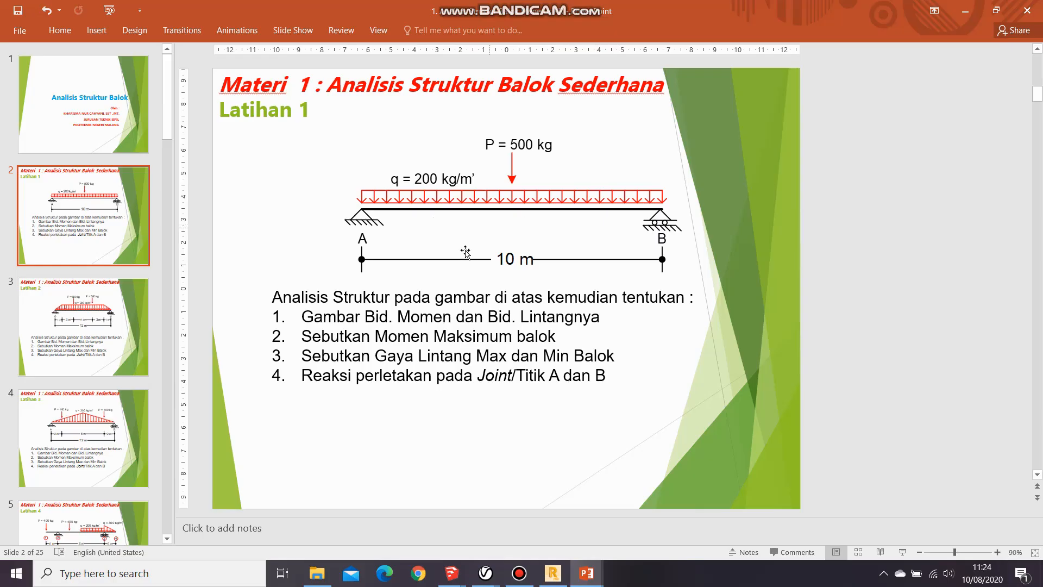
pyautogui.moveTo(553, 573)
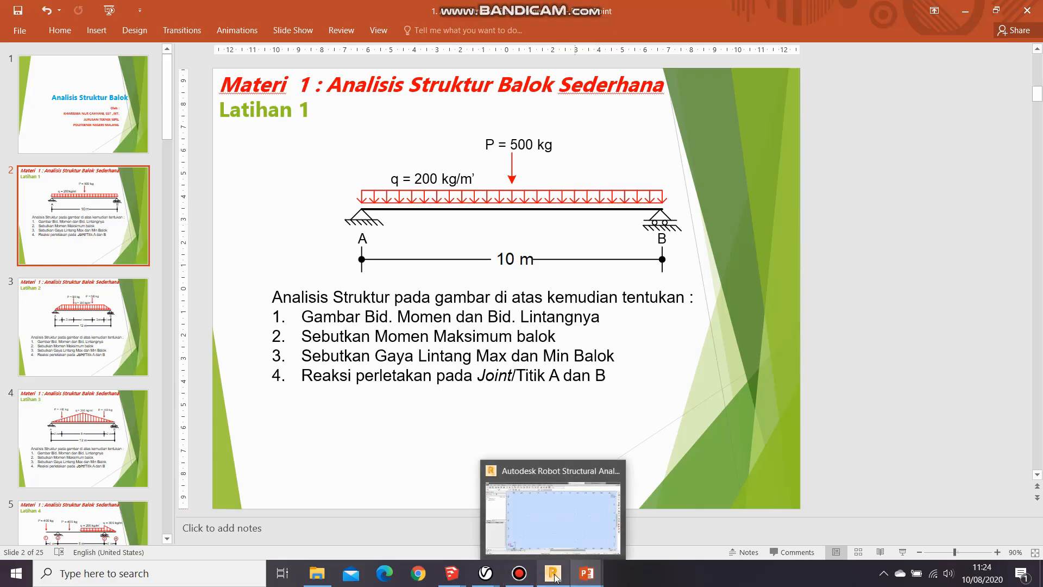
pyautogui.click(557, 537)
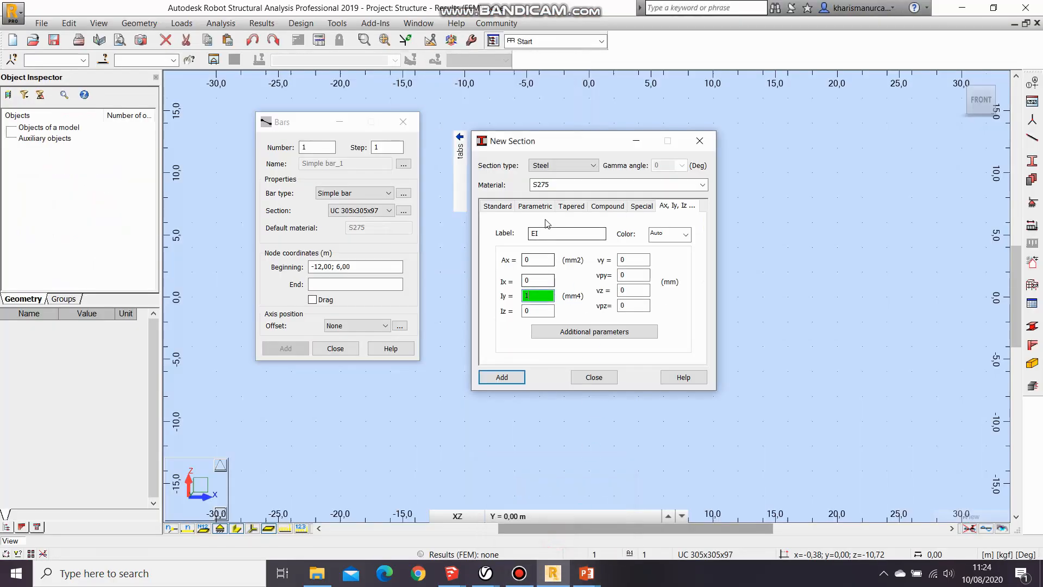
# Step: Add the EI section to the section list, declining to modify its parameters
pyautogui.click(499, 377)
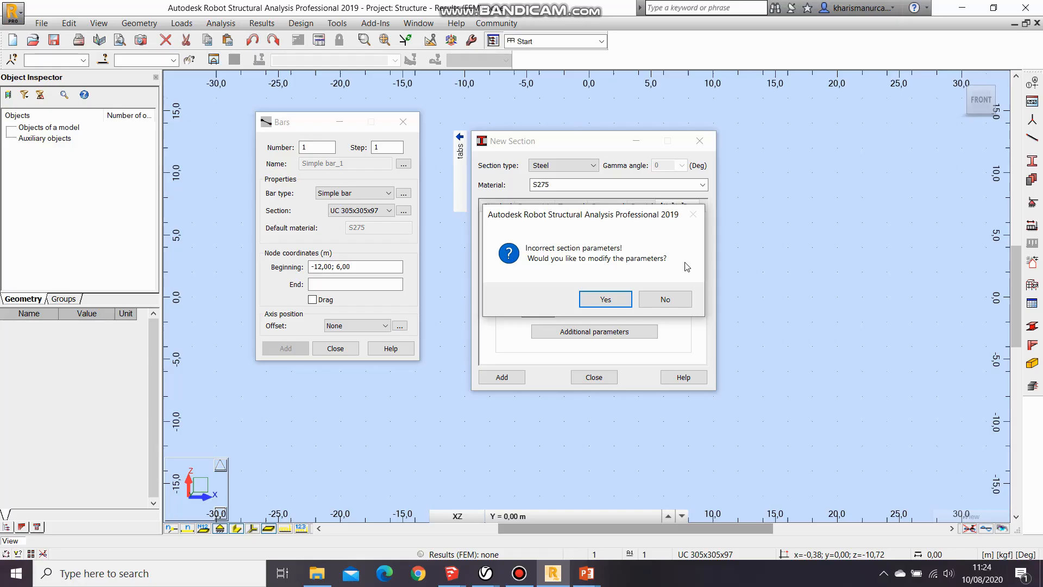
pyautogui.click(665, 301)
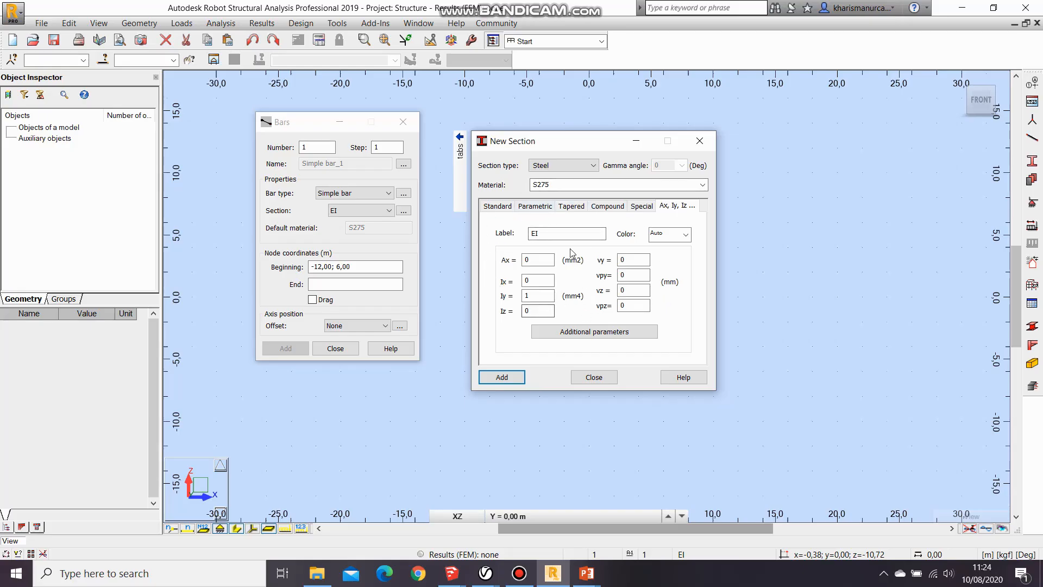
# Step: Add another section labelled 2EI with Iy set to 2 mm4, declining to modify its parameters
pyautogui.click(560, 234)
pyautogui.press('Tab')
pyautogui.press('Tab')
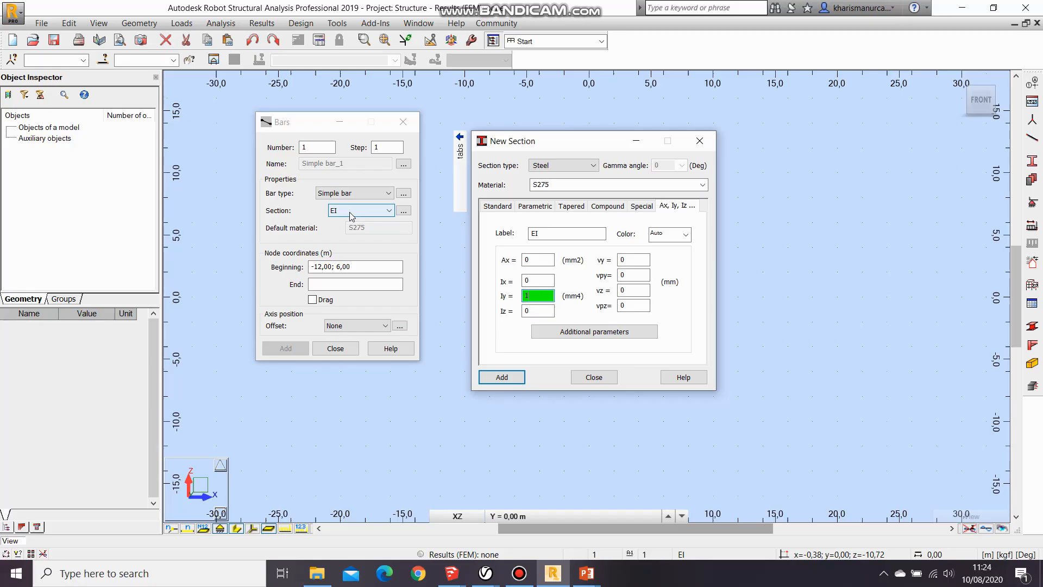
pyautogui.click(537, 233)
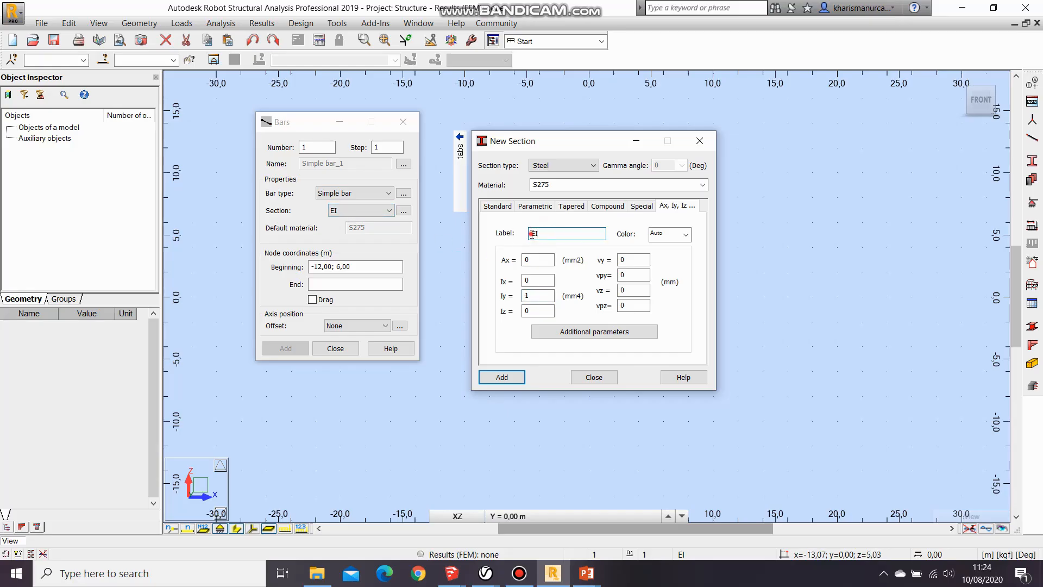
pyautogui.write('2')
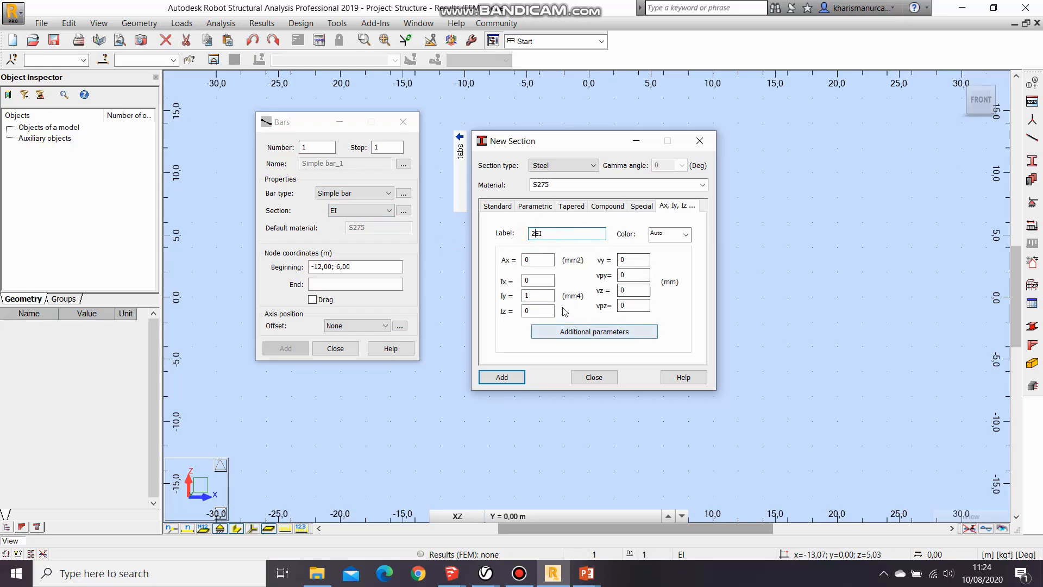
pyautogui.doubleClick(551, 296)
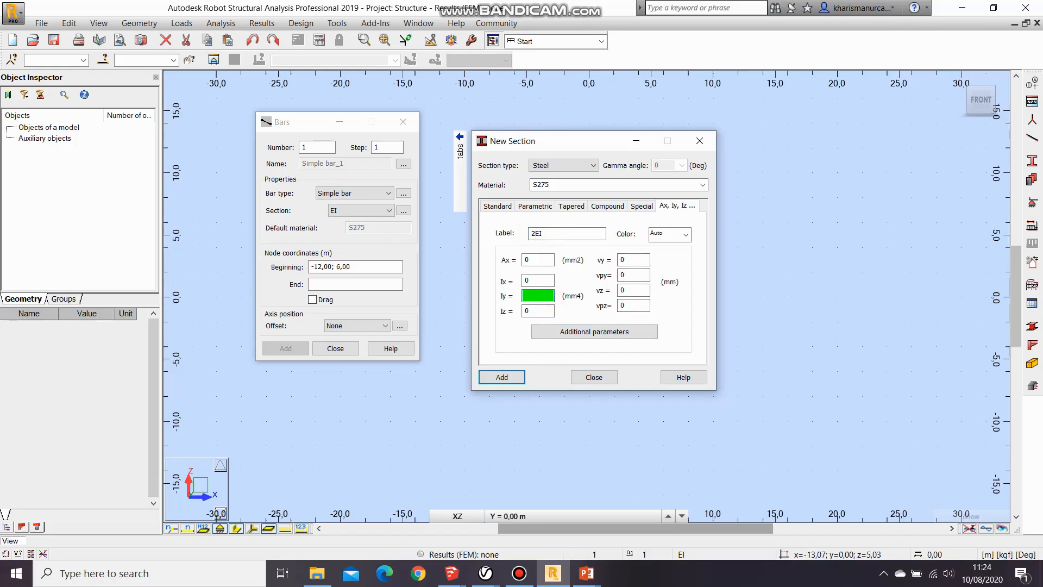
pyautogui.click(494, 378)
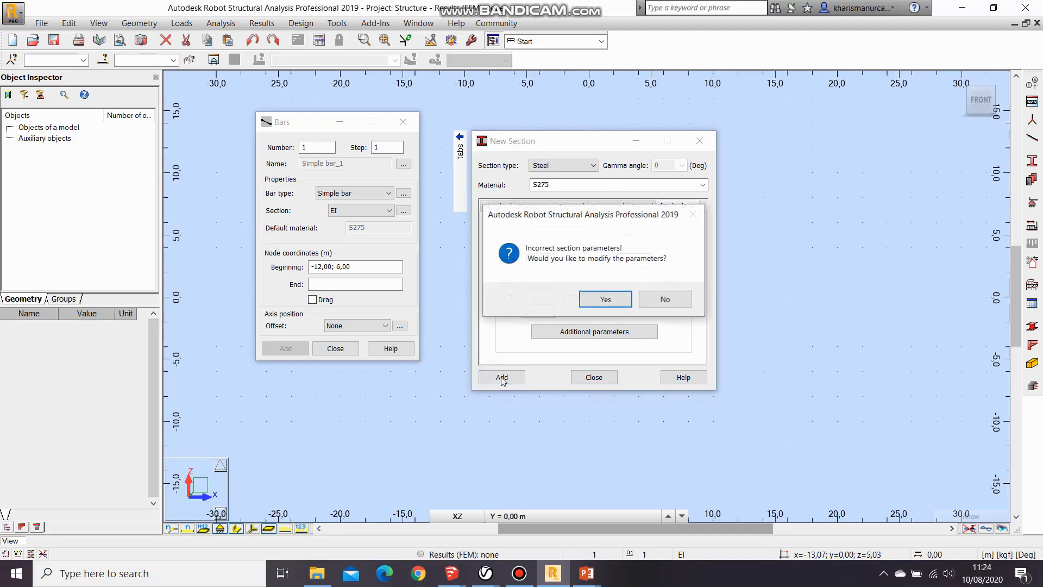
pyautogui.click(654, 299)
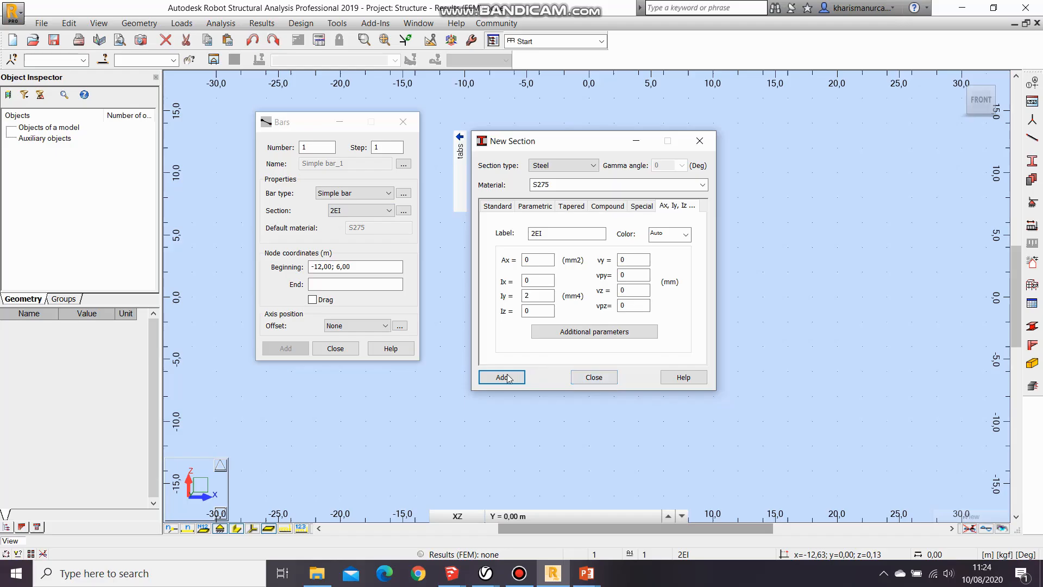
# Step: Finish creating sections and assign the EI section to the new simple bar
pyautogui.click(598, 376)
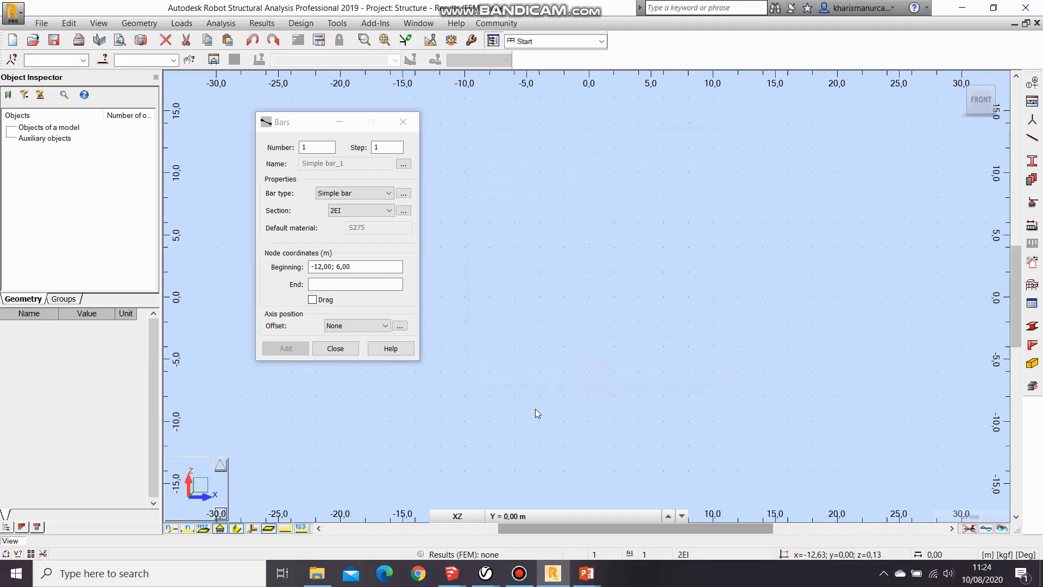
pyautogui.click(373, 211)
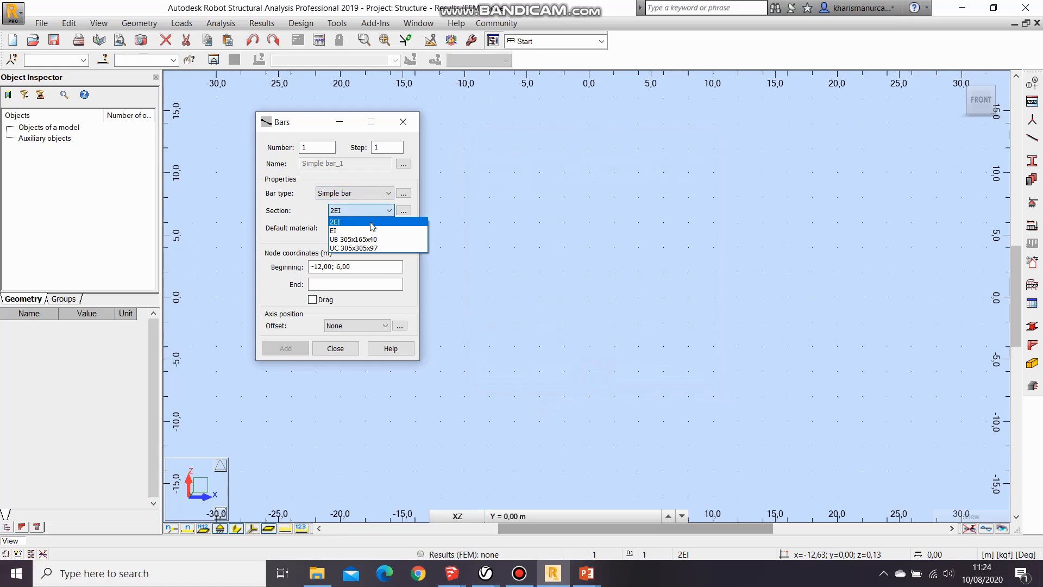
pyautogui.click(366, 230)
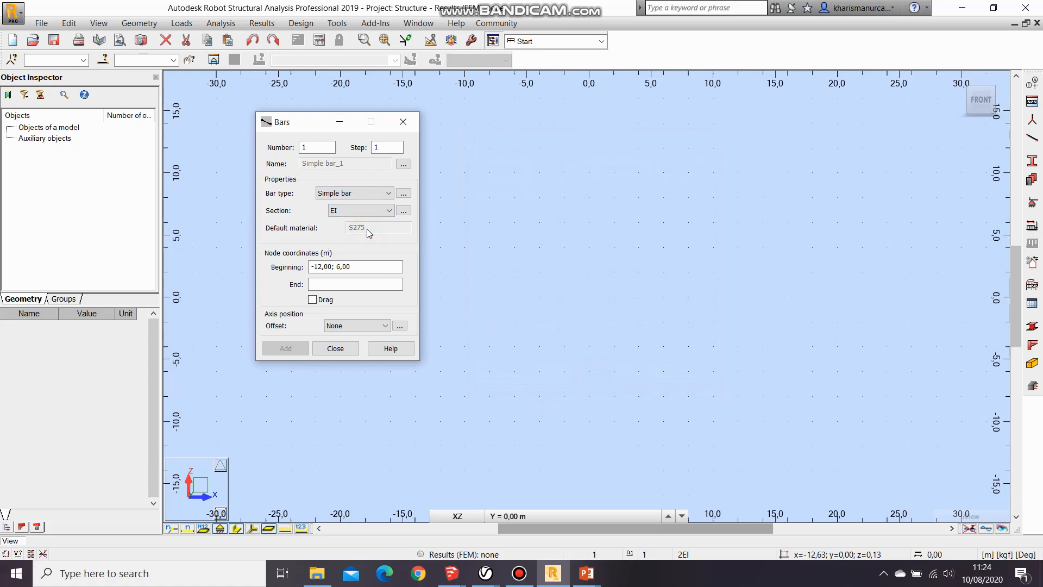
pyautogui.moveTo(303, 124); pyautogui.dragTo(191, 128)
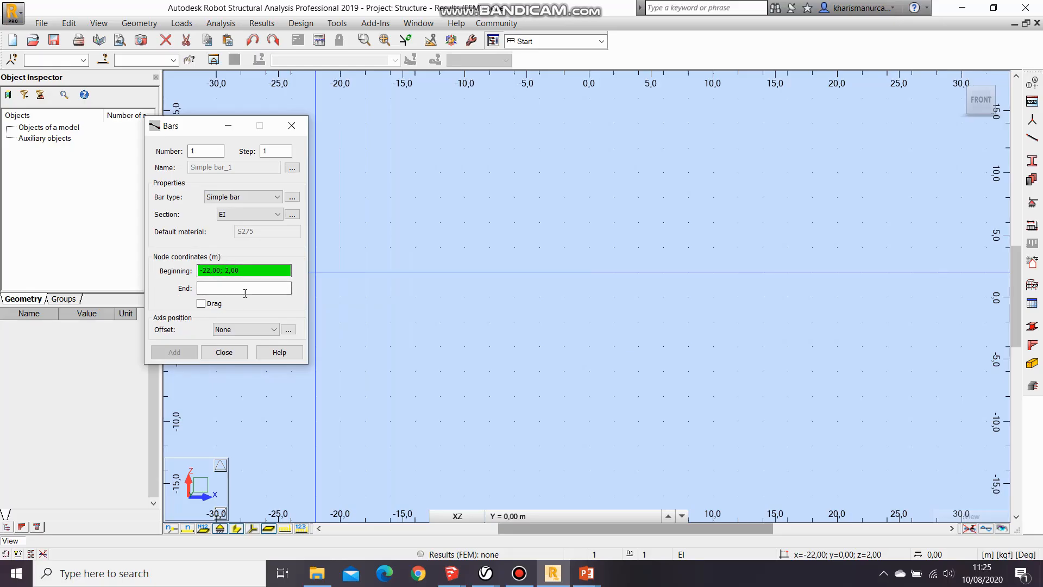
# Step: Set the bar's beginning node to 0;0, check the Latihan 1 beam in the PowerPoint slides, and return to Robot Structural Analysis
pyautogui.moveTo(246, 270); pyautogui.dragTo(155, 268)
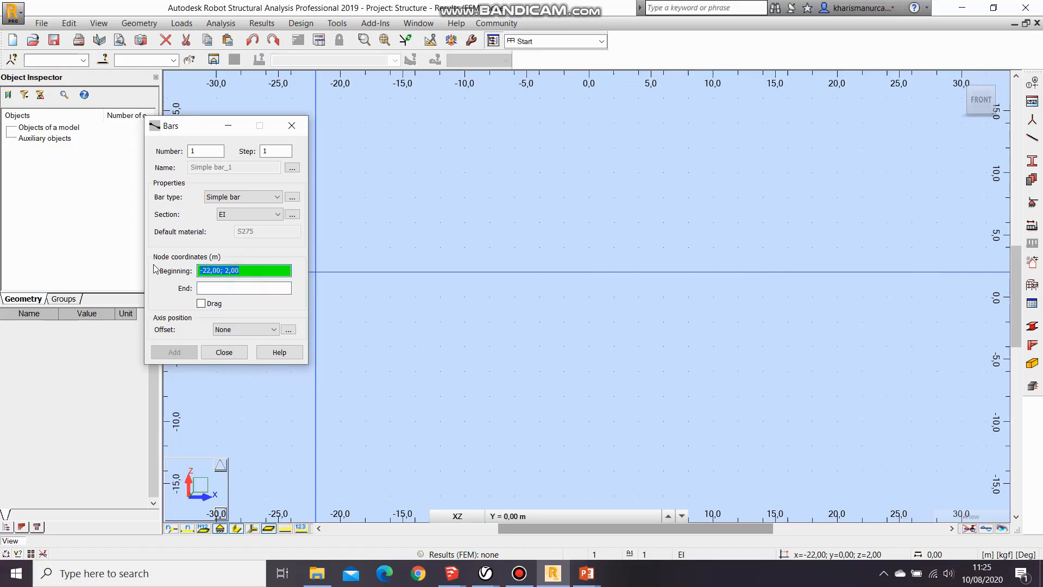
pyautogui.write('3')
pyautogui.write('0;0')
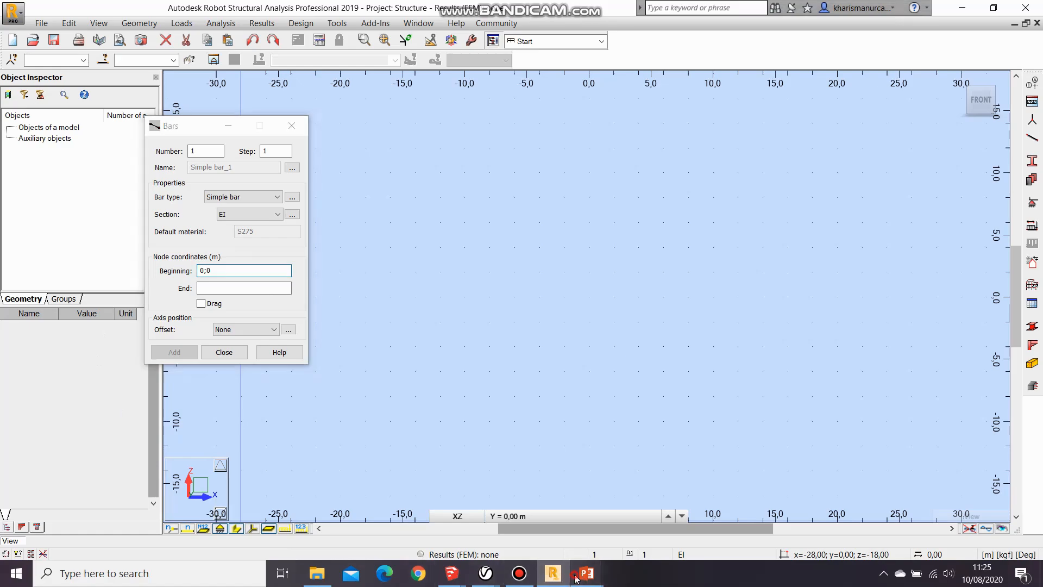
pyautogui.moveTo(584, 575)
pyautogui.click(515, 523)
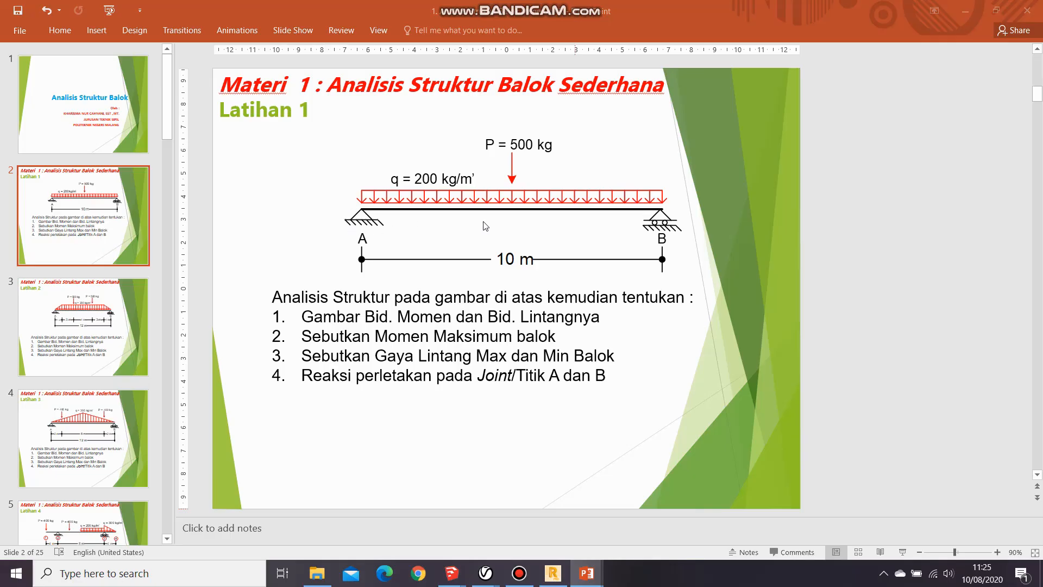
pyautogui.click(552, 573)
# Step: Try to add the EI bar with its beginning node at 0;0 and its end node at 0;10
pyautogui.click(241, 271)
pyautogui.moveTo(240, 274); pyautogui.dragTo(161, 276)
pyautogui.write('0;0')
pyautogui.press('Tab')
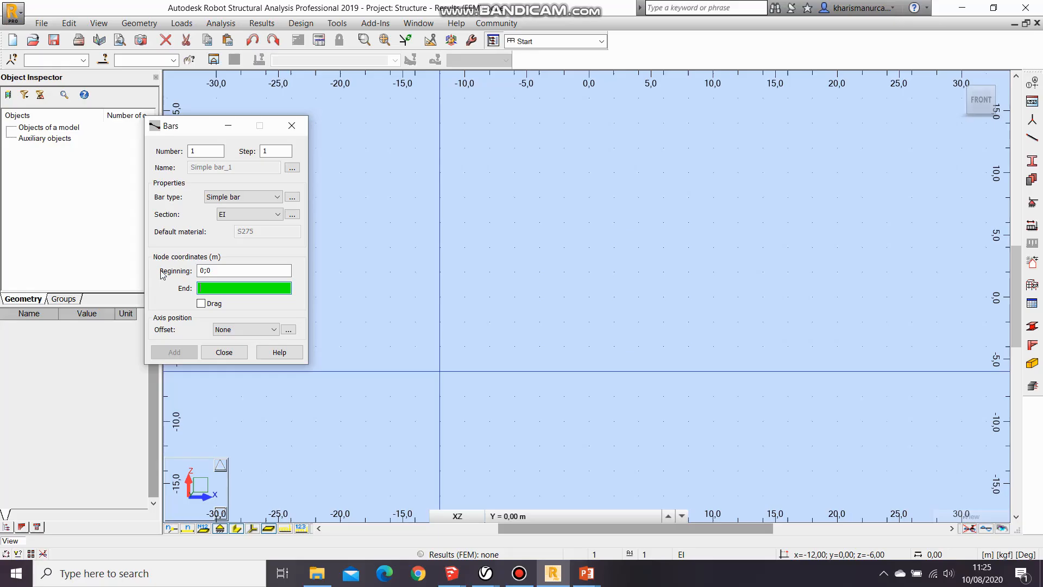
pyautogui.write('0;10')
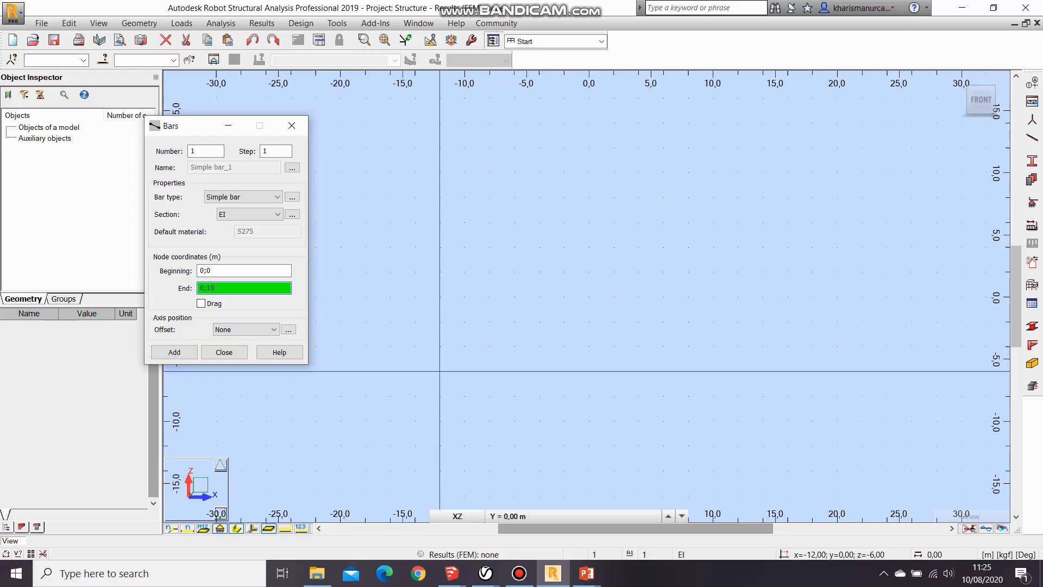
pyautogui.click(174, 352)
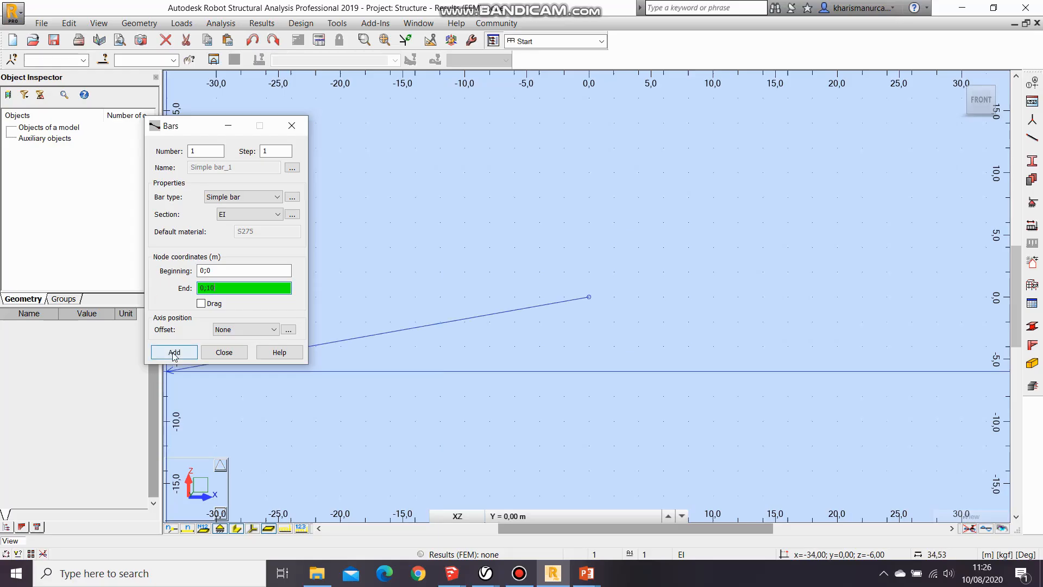
pyautogui.click(174, 352)
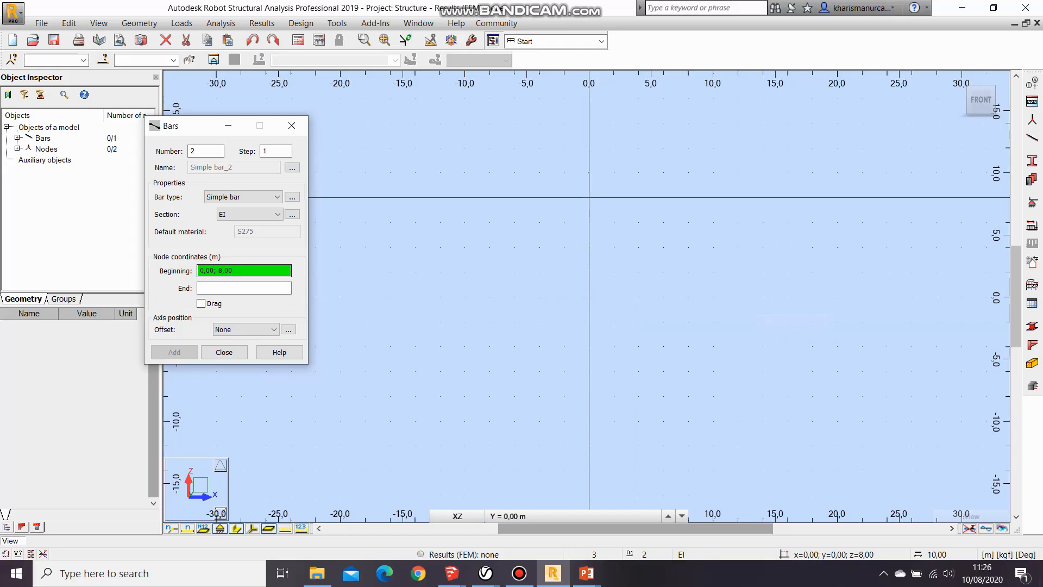
# Step: End the bar definition and delete the vertical bar together with its nodes
pyautogui.click(224, 350)
pyautogui.moveTo(648, 364); pyautogui.dragTo(530, 119)
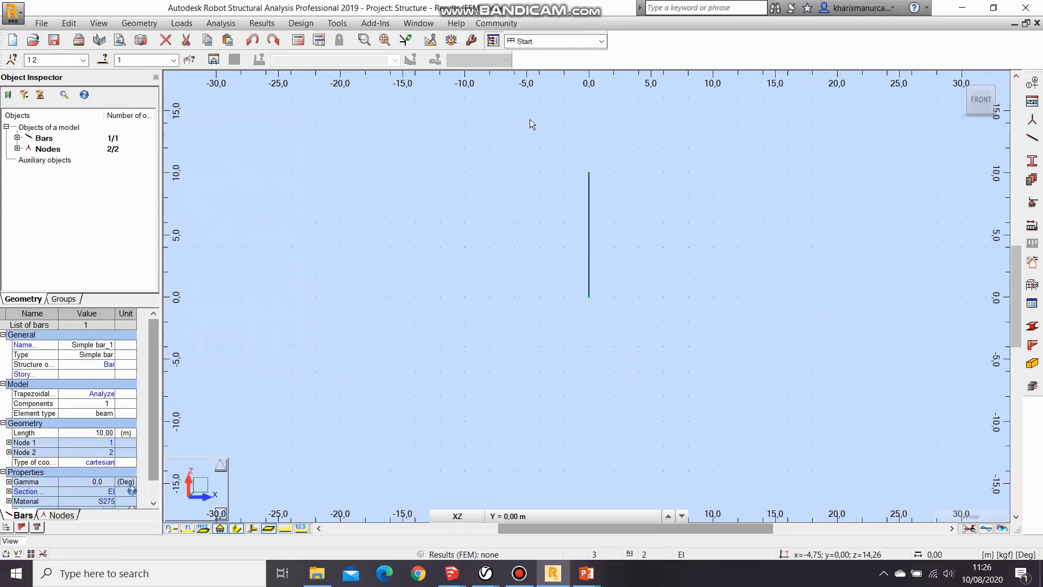
pyautogui.press('Delete')
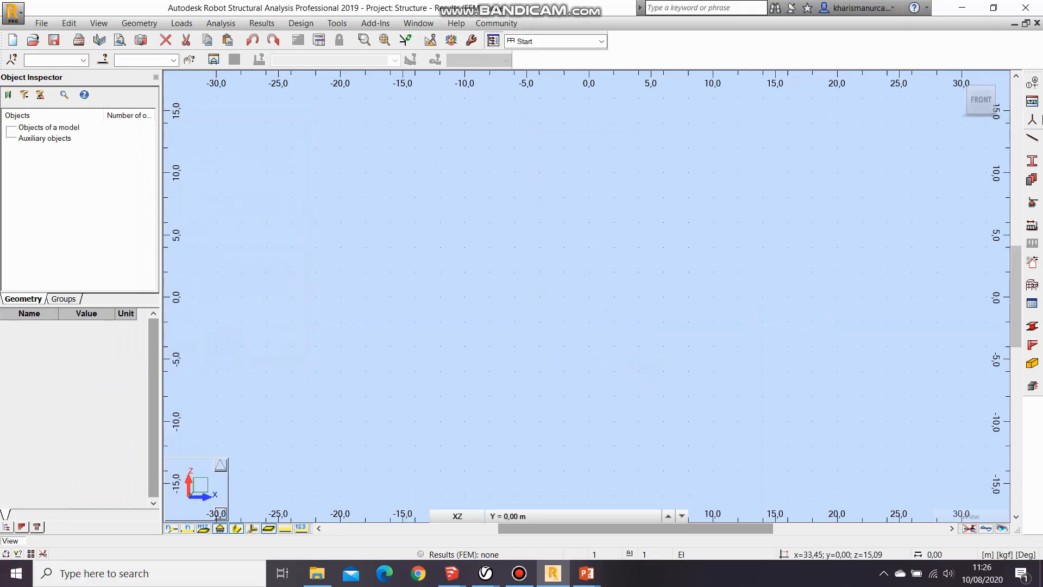
# Step: Add a simple bar with the EI section from node coordinates 0;0 to 10;0
pyautogui.click(1032, 138)
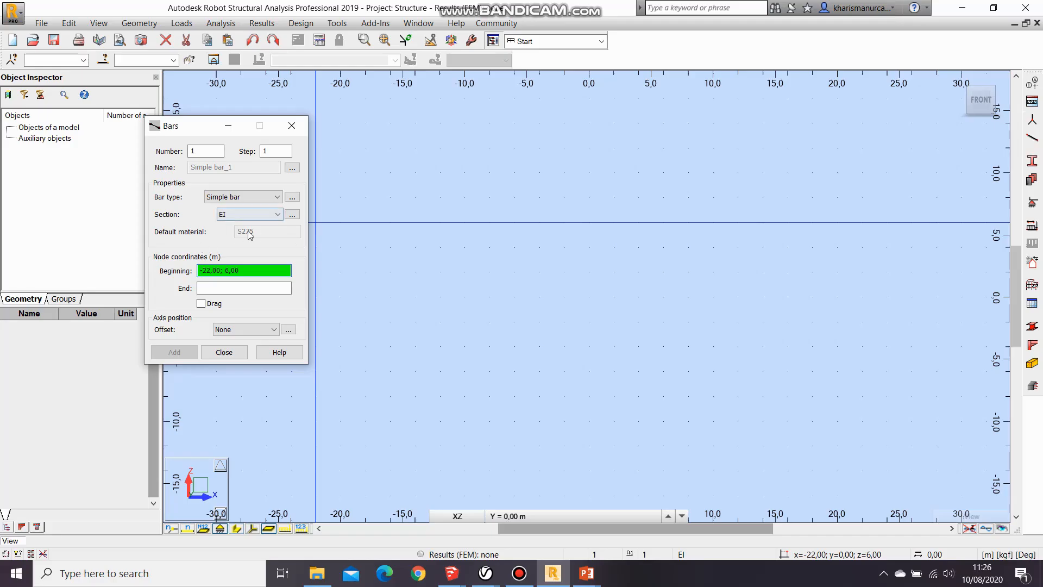
pyautogui.click(254, 272)
pyautogui.moveTo(227, 277); pyautogui.dragTo(130, 279)
pyautogui.write('0;0')
pyautogui.click(219, 288)
pyautogui.click(220, 288)
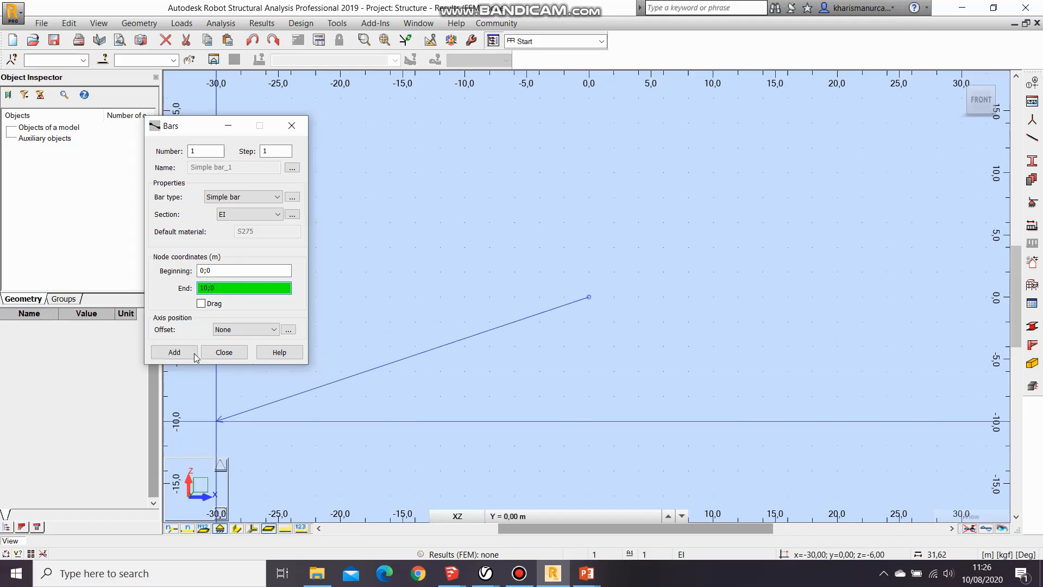
pyautogui.click(174, 352)
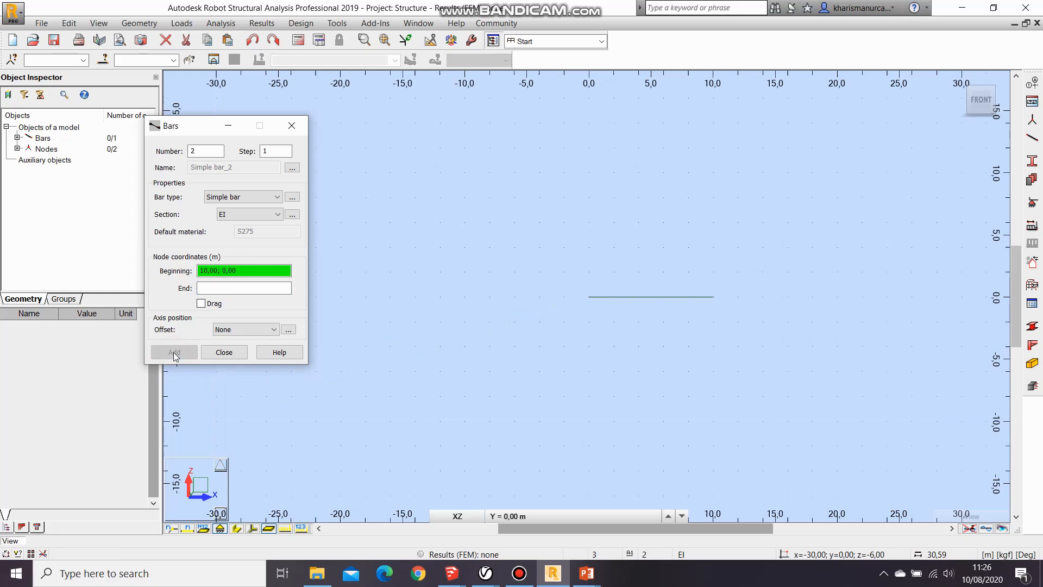
pyautogui.click(224, 352)
# Step: Fit the horizontal beam in the view and display the node numbers
pyautogui.moveTo(700, 441); pyautogui.dragTo(631, 446, button='middle')
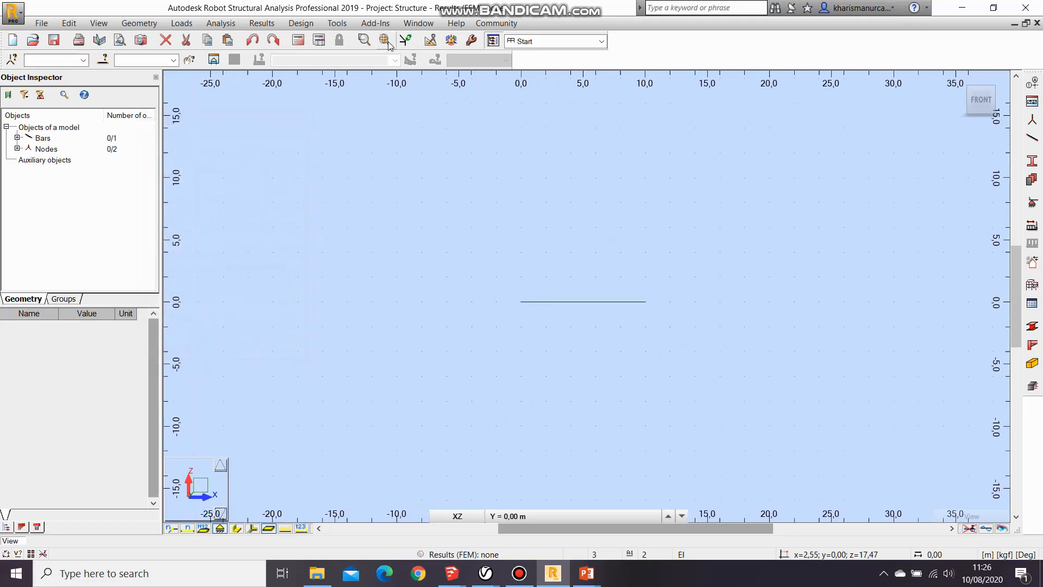
pyautogui.click(412, 43)
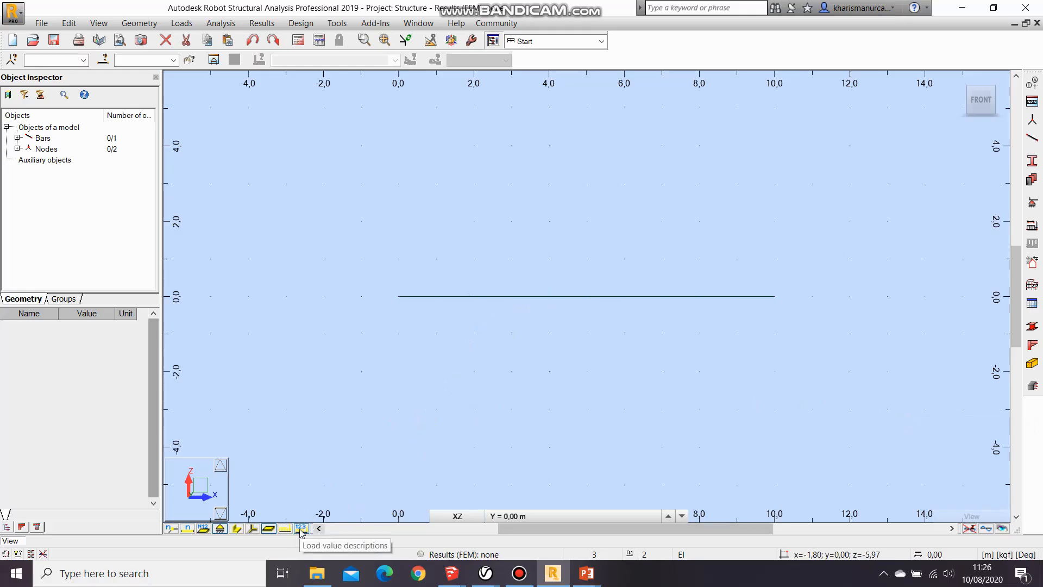
pyautogui.click(172, 529)
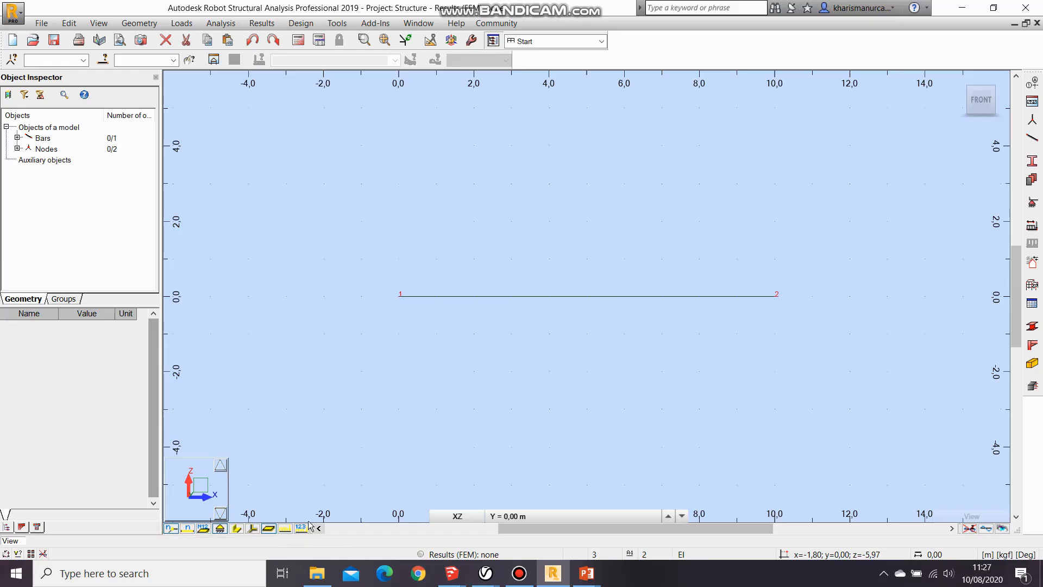
pyautogui.scroll(1, 538, 431)
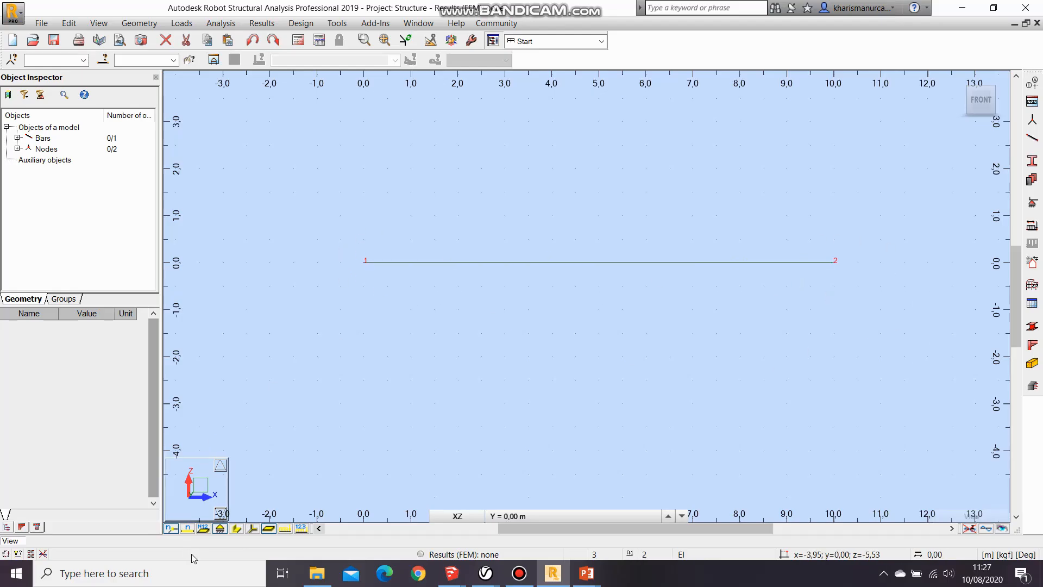
# Step: Show and hide the bar number, and switch the node numbers off and back on
pyautogui.click(188, 528)
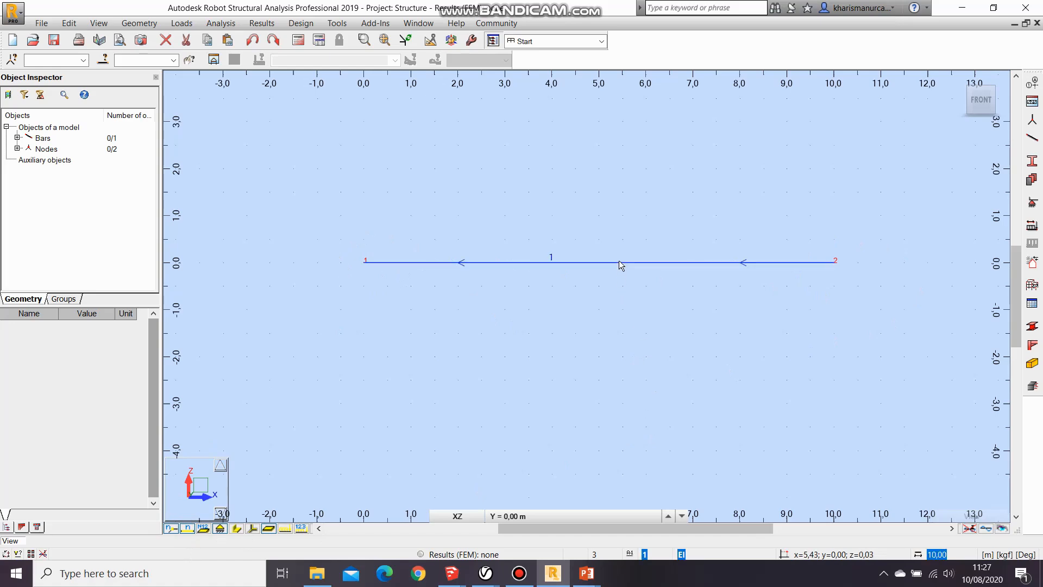
pyautogui.click(188, 528)
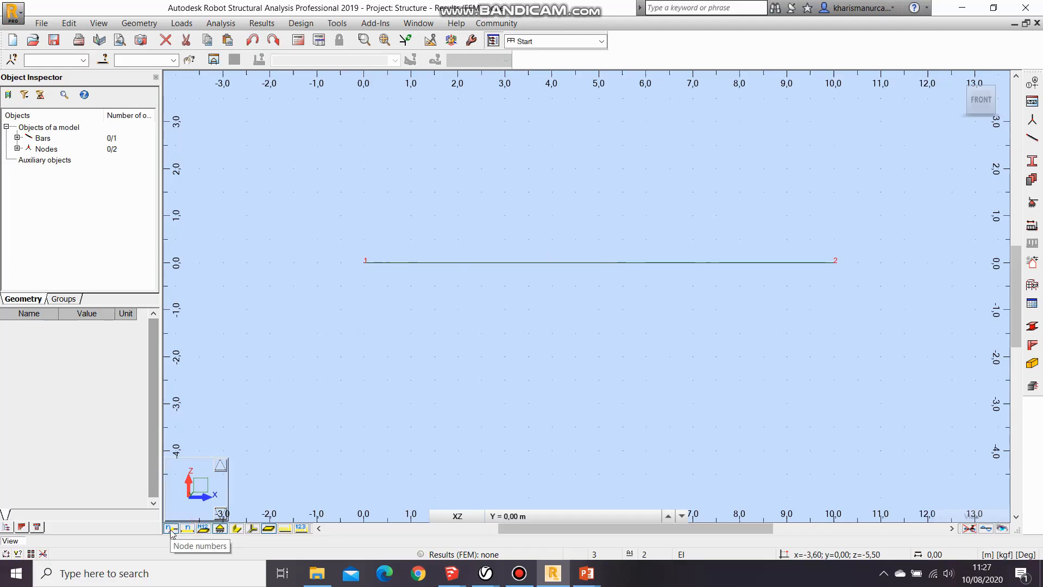
pyautogui.click(170, 528)
pyautogui.click(171, 528)
pyautogui.click(460, 517)
pyautogui.click(466, 501)
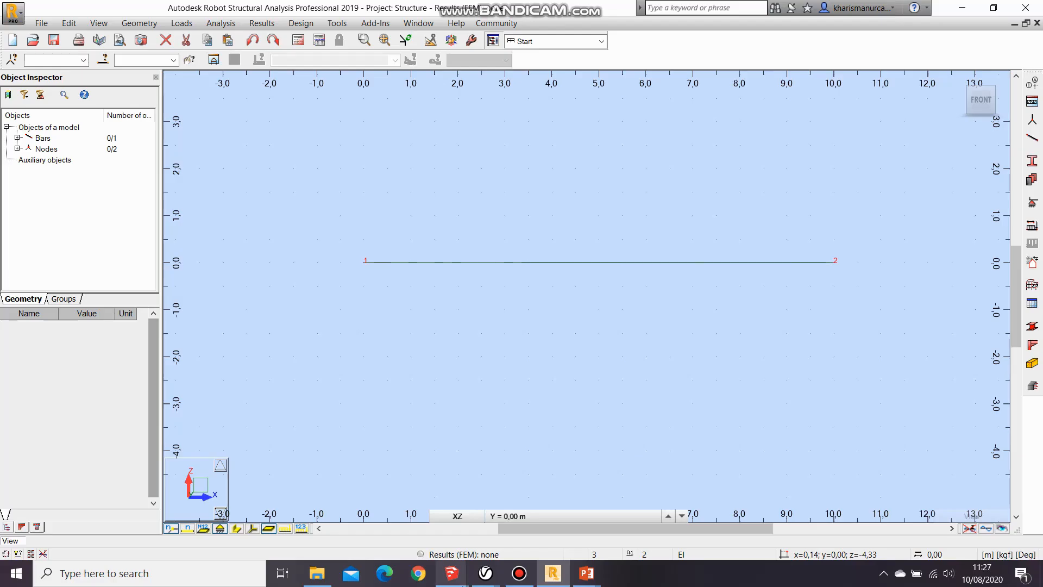
# Step: Review the Latihan 1 supports and the problem-solving procedure slide in PowerPoint, and return to Robot Structural Analysis
pyautogui.moveTo(586, 574)
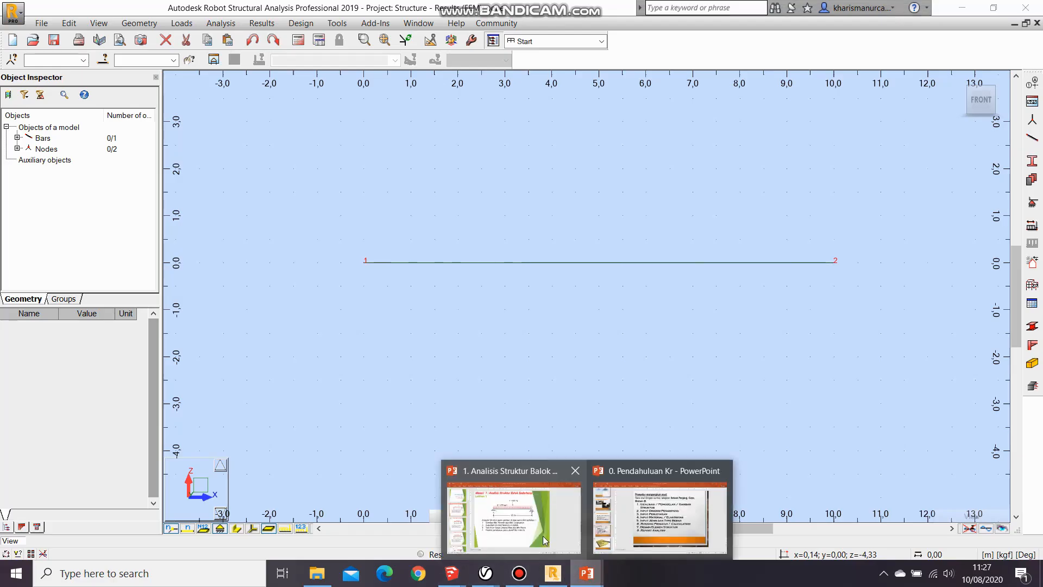
pyautogui.click(543, 536)
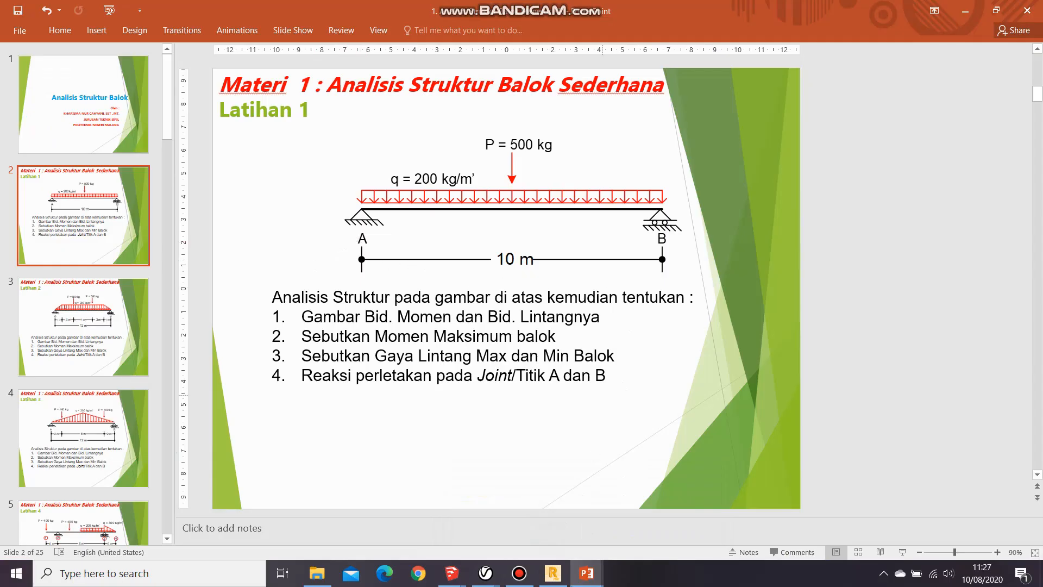
pyautogui.moveTo(553, 577)
pyautogui.click(557, 537)
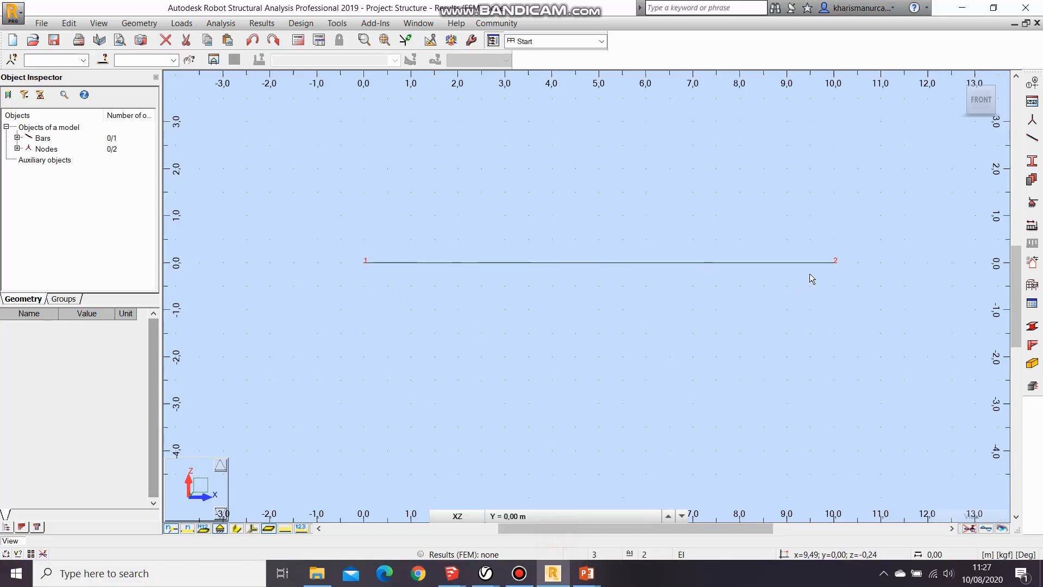
pyautogui.click(587, 573)
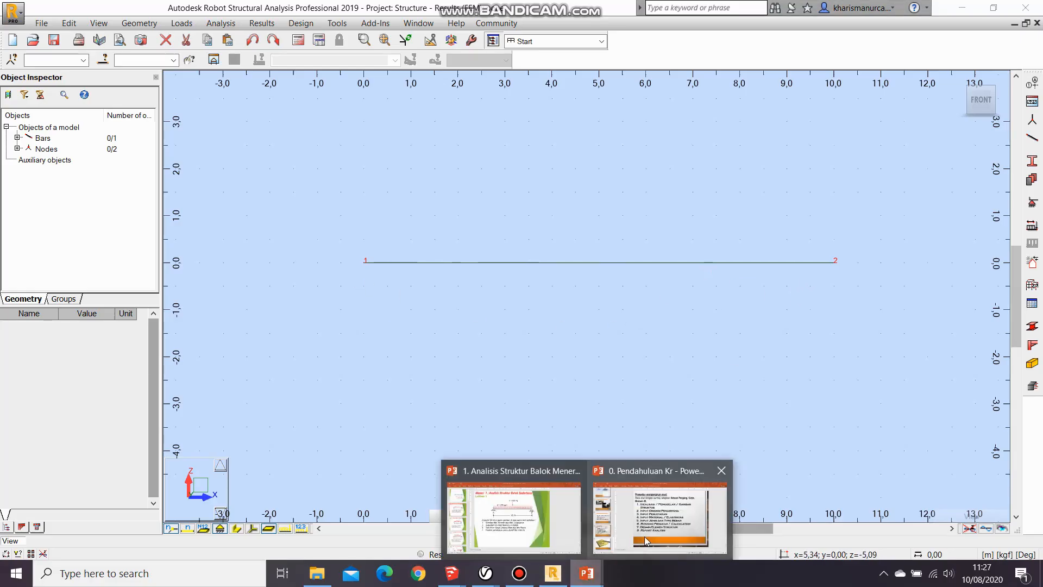
pyautogui.click(639, 545)
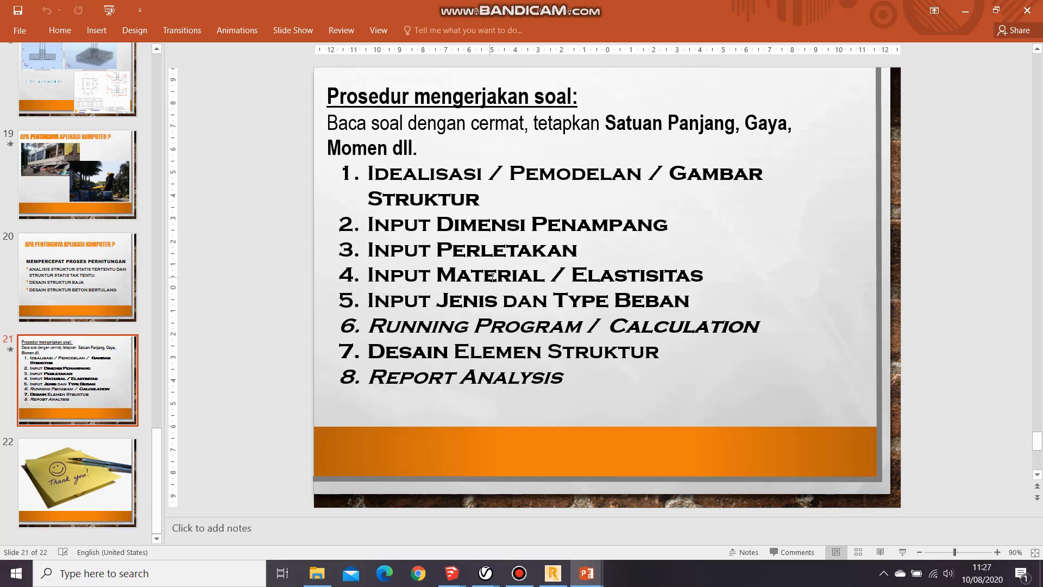
pyautogui.moveTo(555, 575)
pyautogui.click(557, 545)
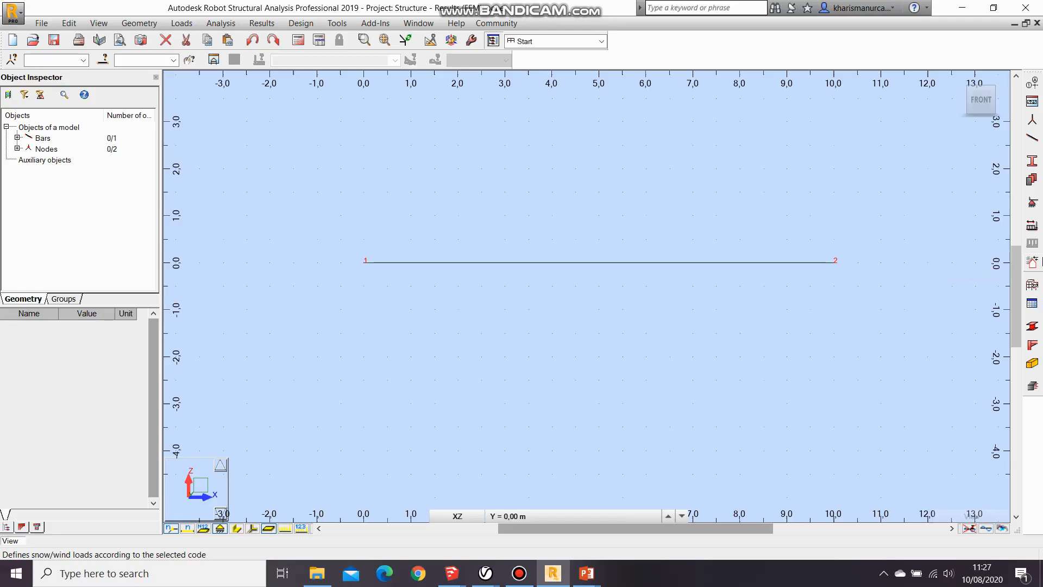
pyautogui.click(128, 25)
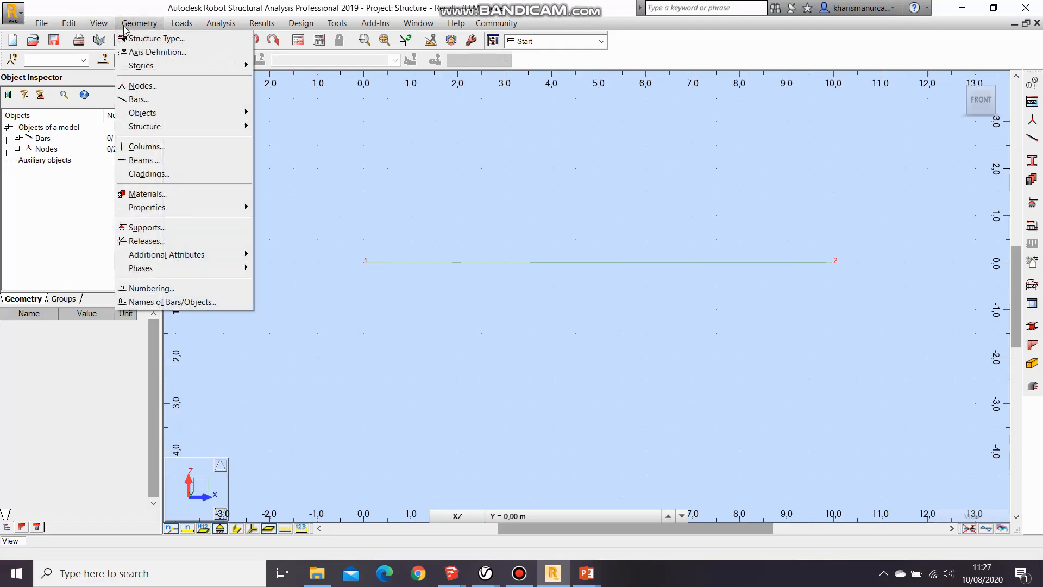
pyautogui.click(174, 232)
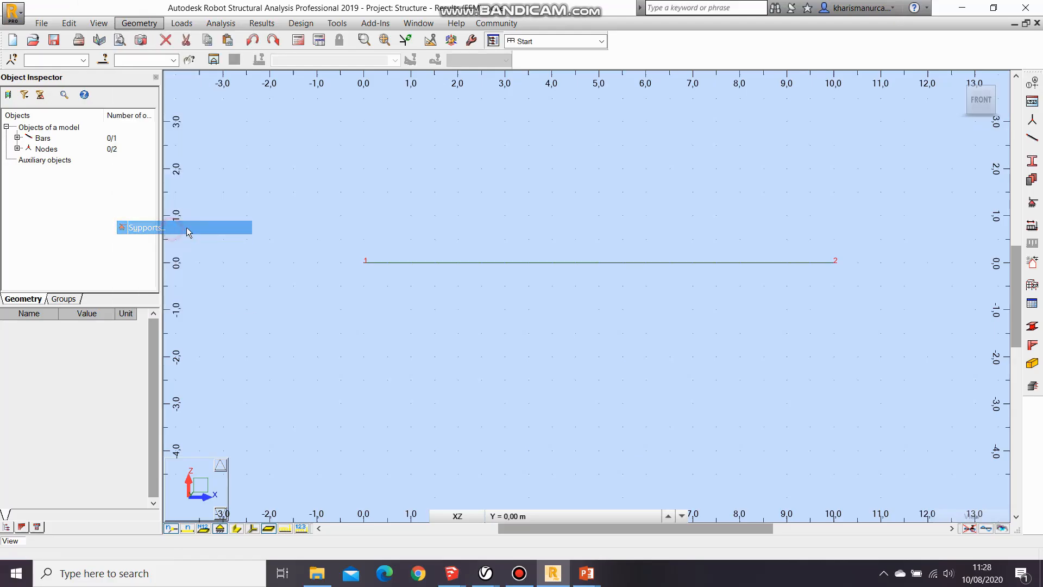
pyautogui.moveTo(455, 66); pyautogui.dragTo(244, 123)
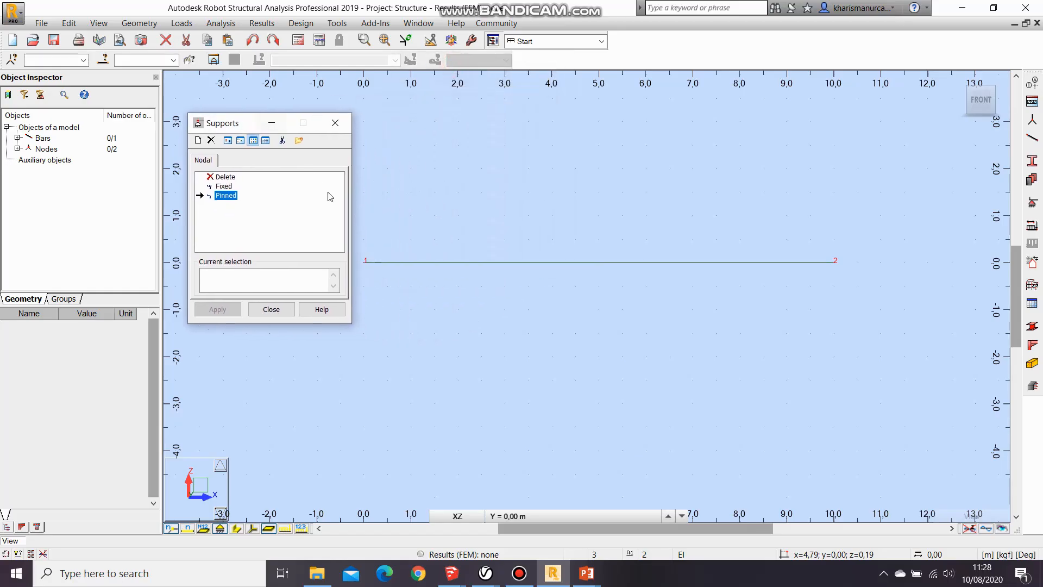
pyautogui.click(335, 122)
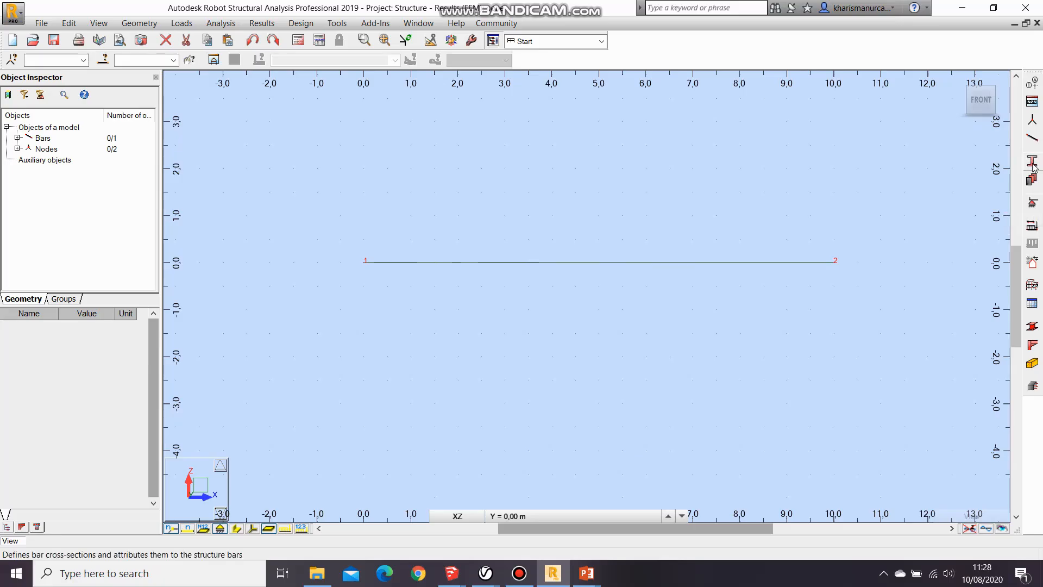
# Step: Assign the Pinned support to node 1 at the beam's start
pyautogui.click(1033, 203)
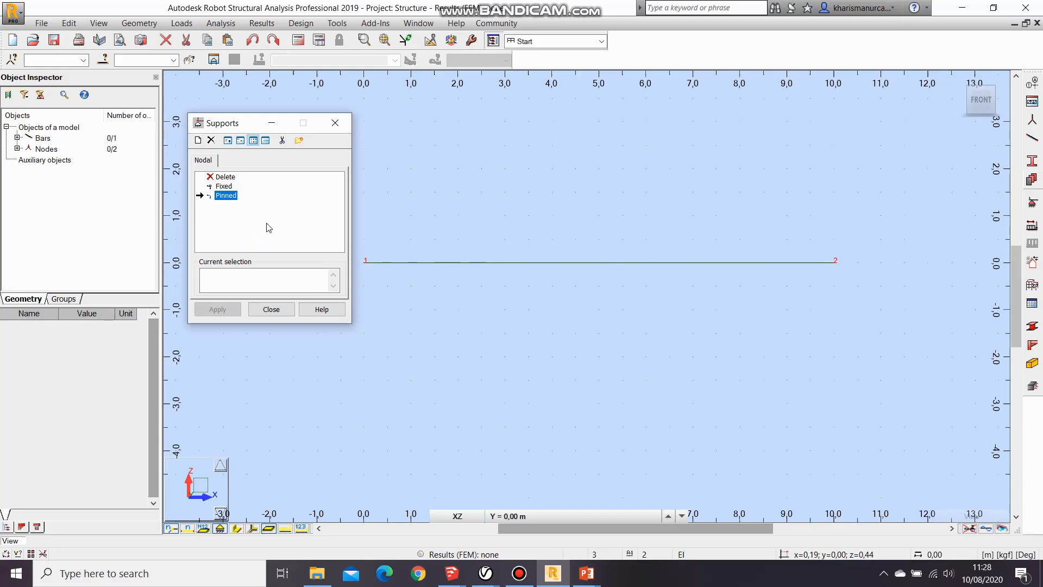
pyautogui.moveTo(238, 124); pyautogui.dragTo(148, 133)
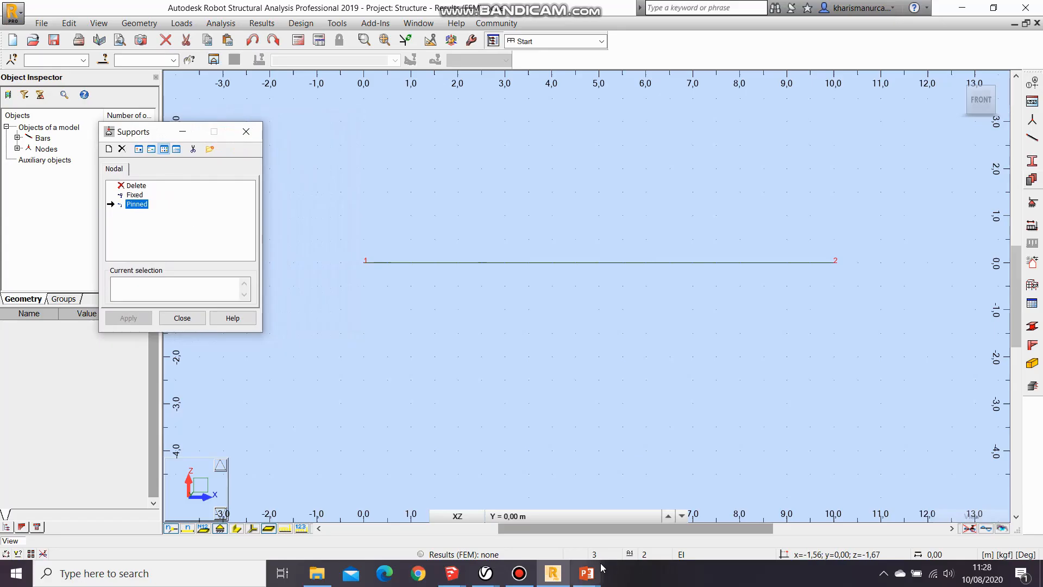
pyautogui.moveTo(590, 573)
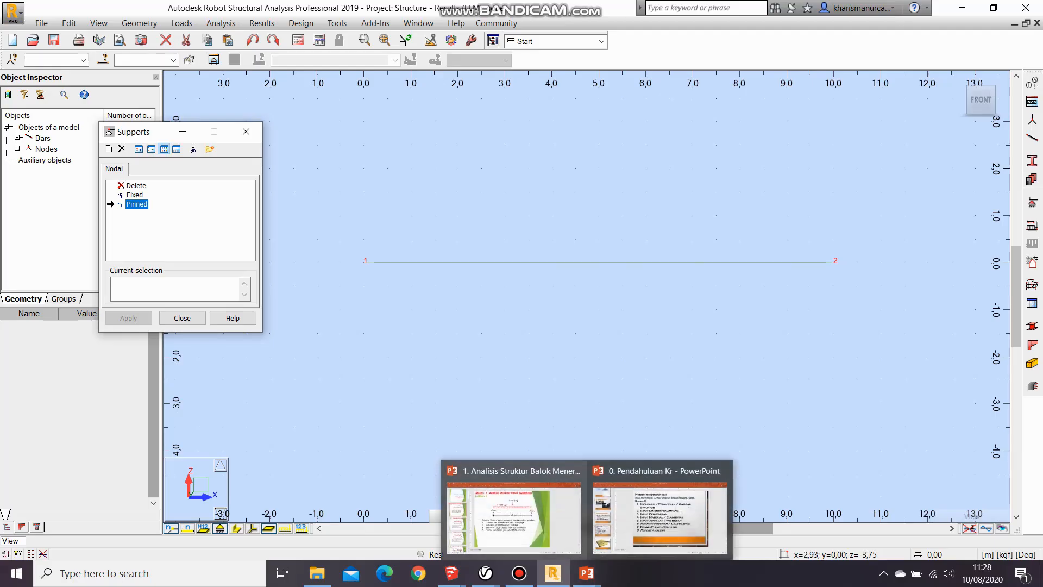
pyautogui.click(136, 204)
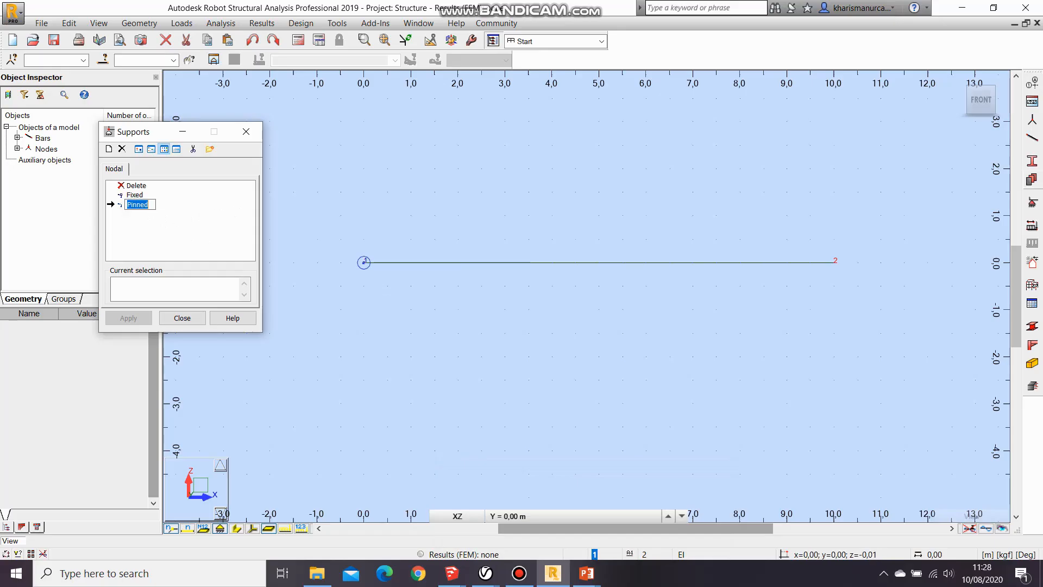
pyautogui.click(364, 262)
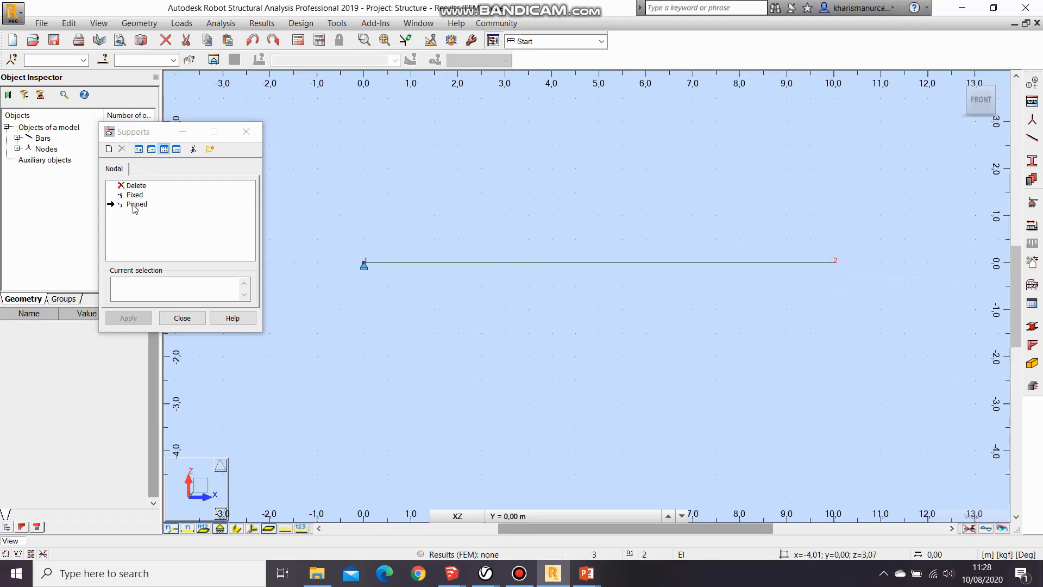
# Step: Start a new rigid support definition labelled Roll, and check support B on the Latihan 1 slide in PowerPoint before returning to Robot Structural Analysis
pyautogui.click(110, 149)
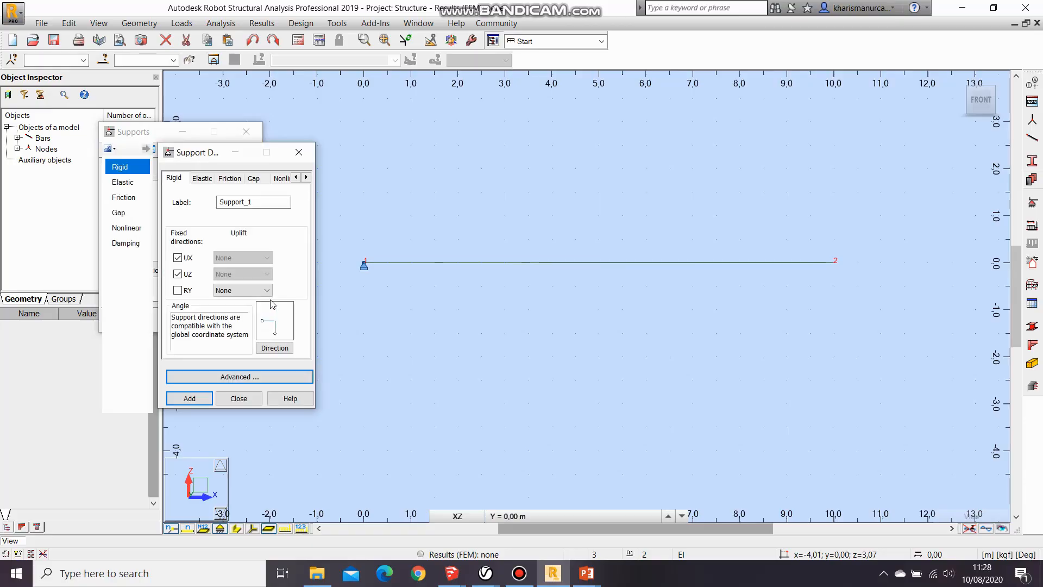
pyautogui.moveTo(255, 202); pyautogui.dragTo(203, 205)
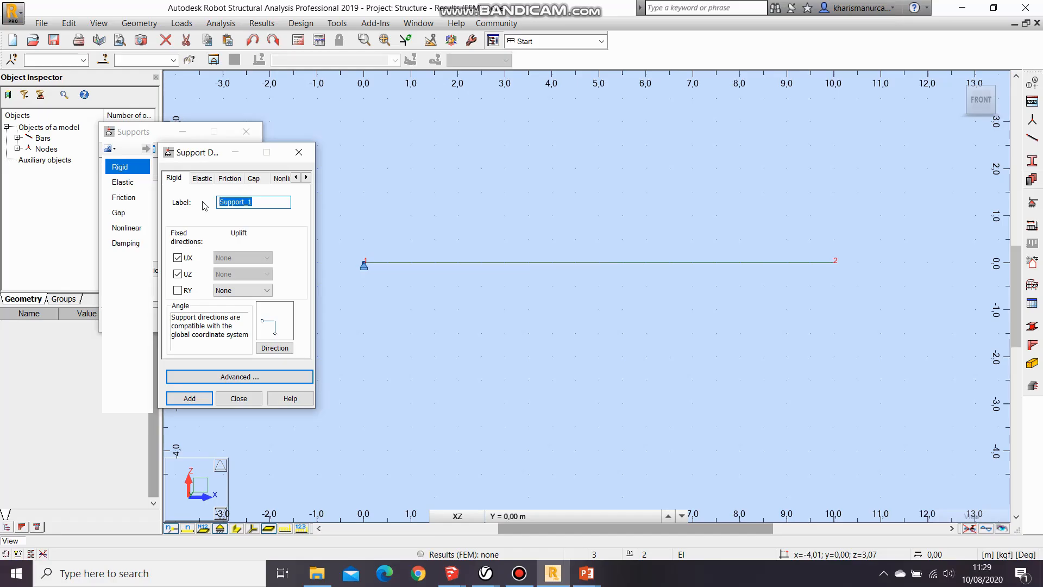
pyautogui.press('capslock')
pyautogui.write('R')
pyautogui.moveTo(552, 570)
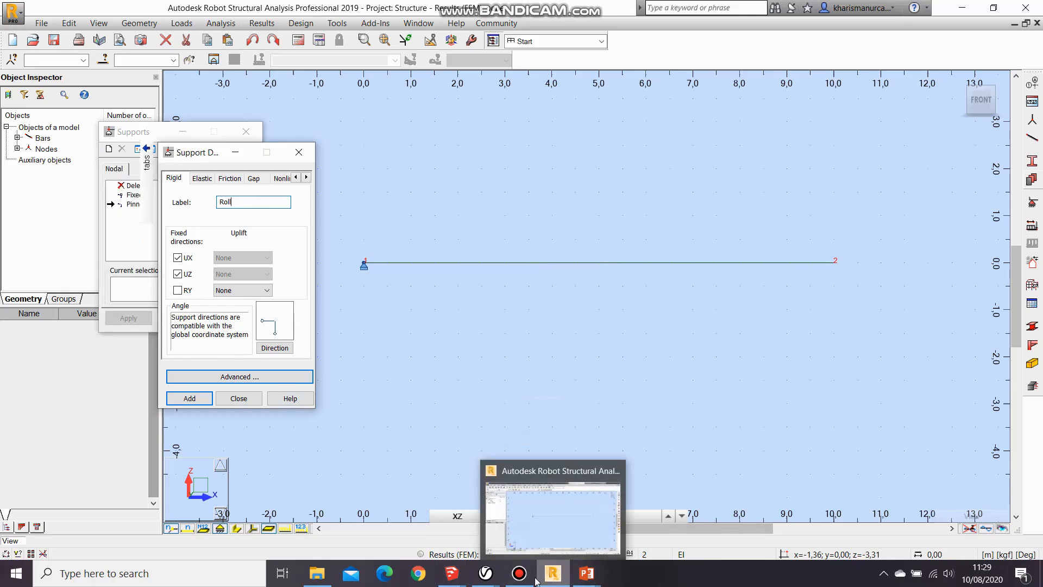
pyautogui.moveTo(587, 573)
pyautogui.click(484, 491)
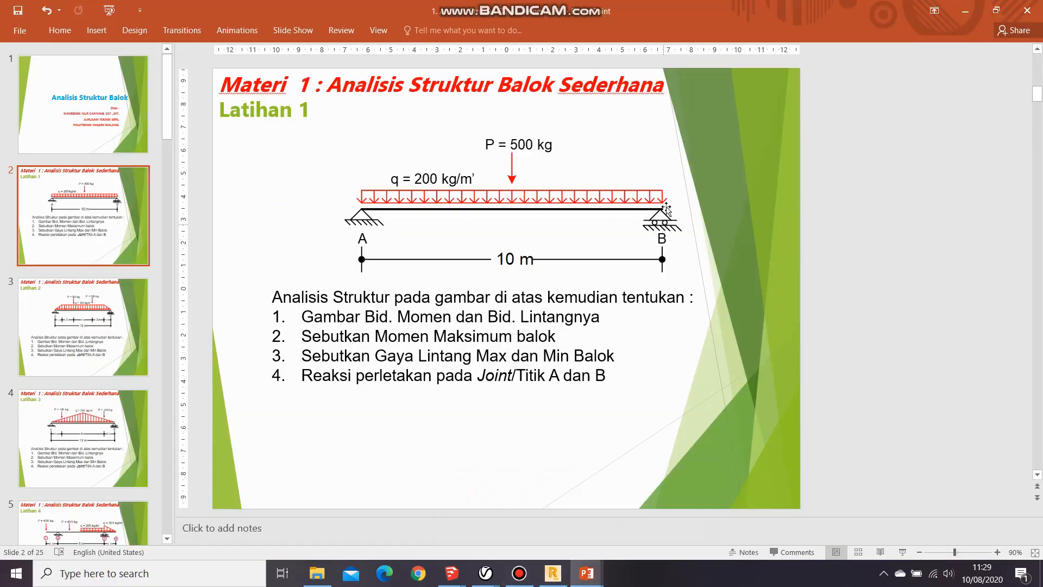
pyautogui.click(553, 573)
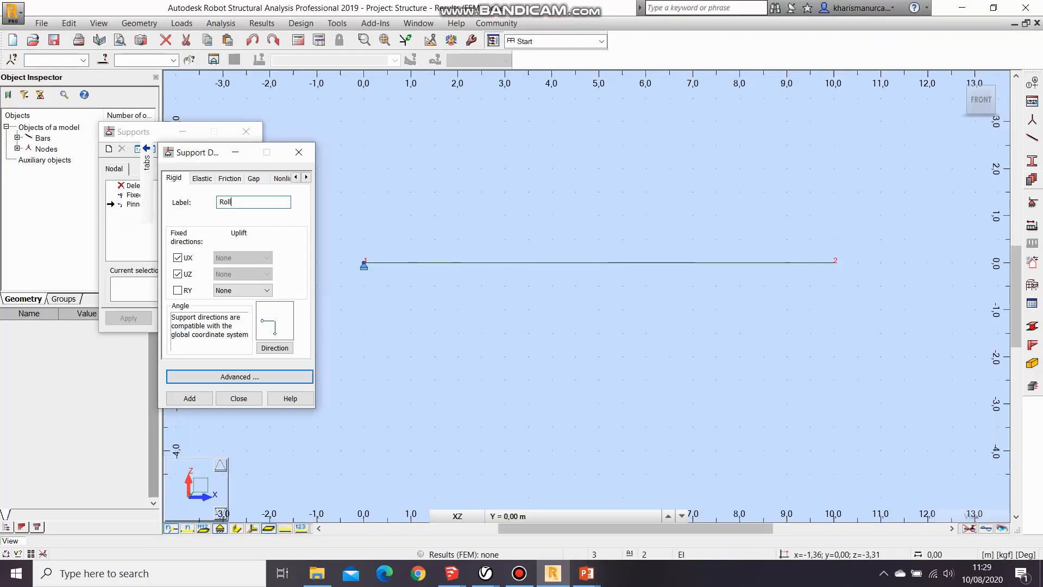
# Step: Fix only the UZ direction of the Roll support, comparing it with the Latihan 1 slide in PowerPoint
pyautogui.click(177, 274)
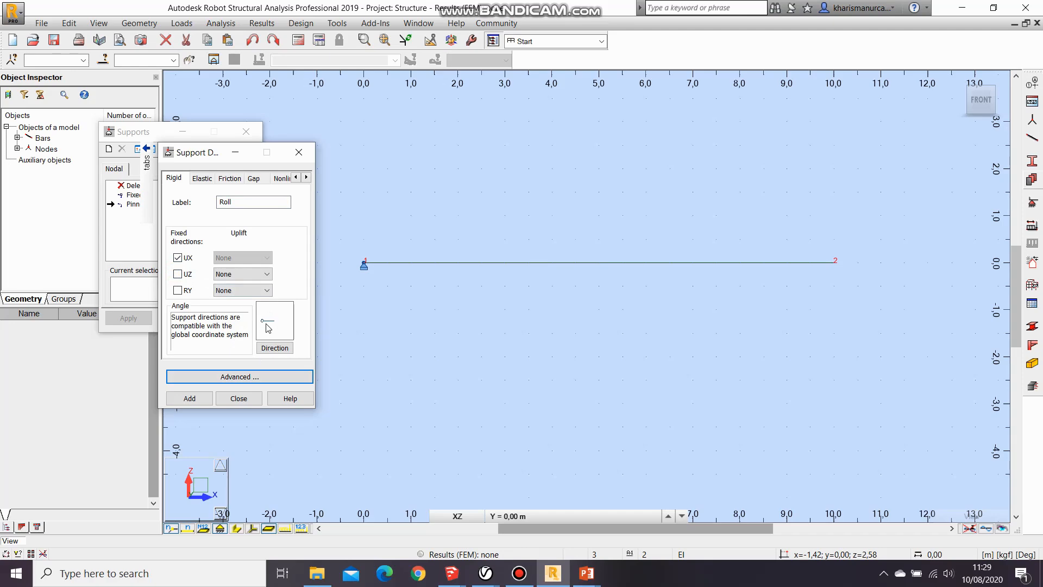
pyautogui.click(178, 274)
pyautogui.click(177, 257)
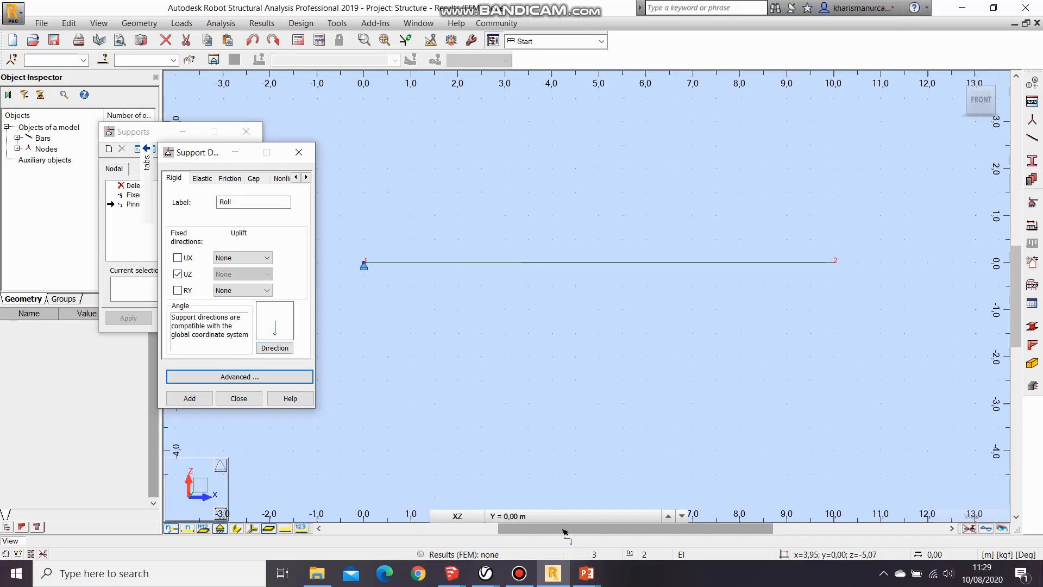
pyautogui.moveTo(586, 573)
pyautogui.click(550, 500)
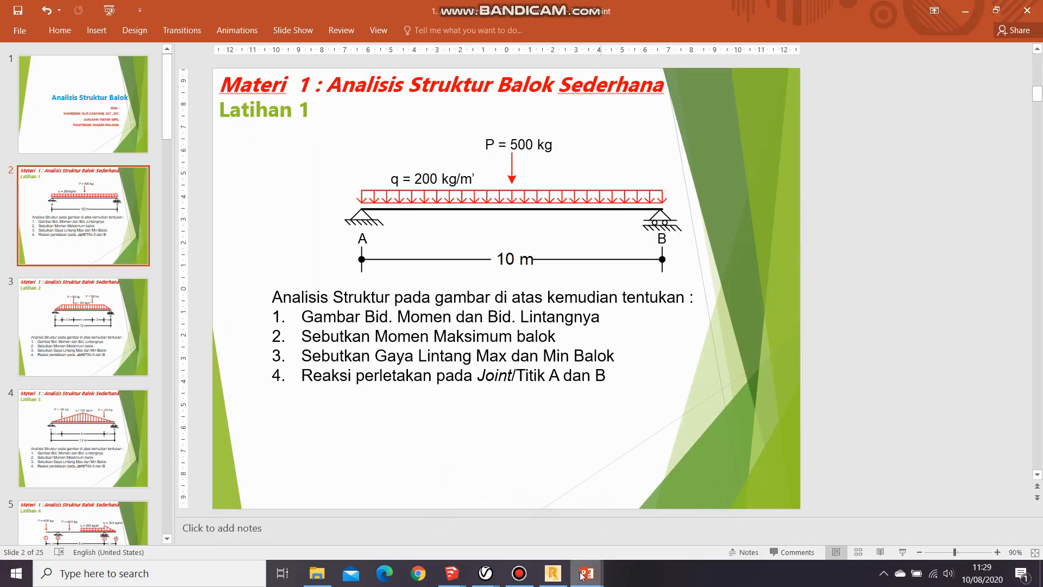
pyautogui.moveTo(587, 577)
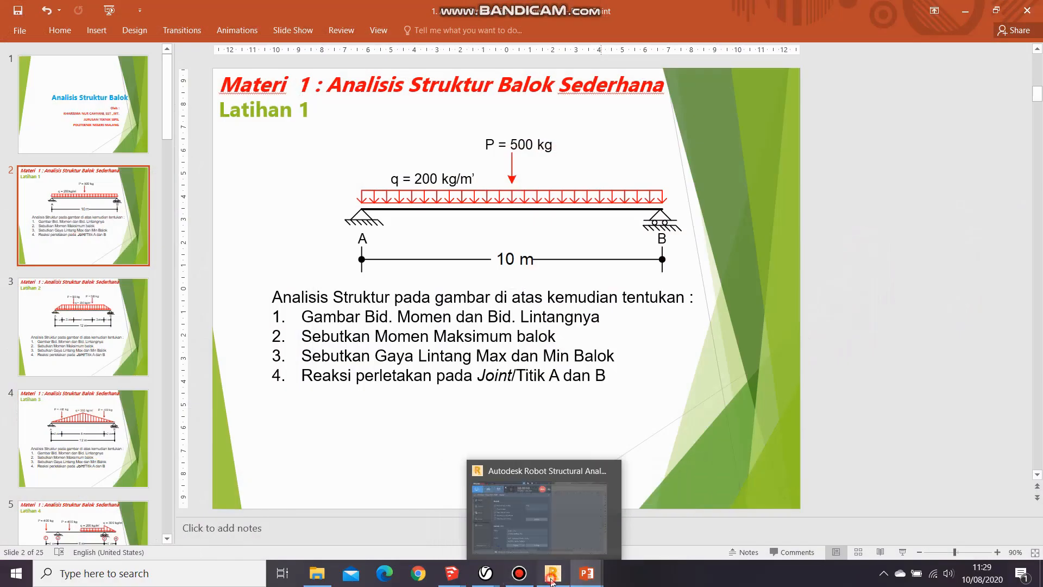
pyautogui.click(552, 574)
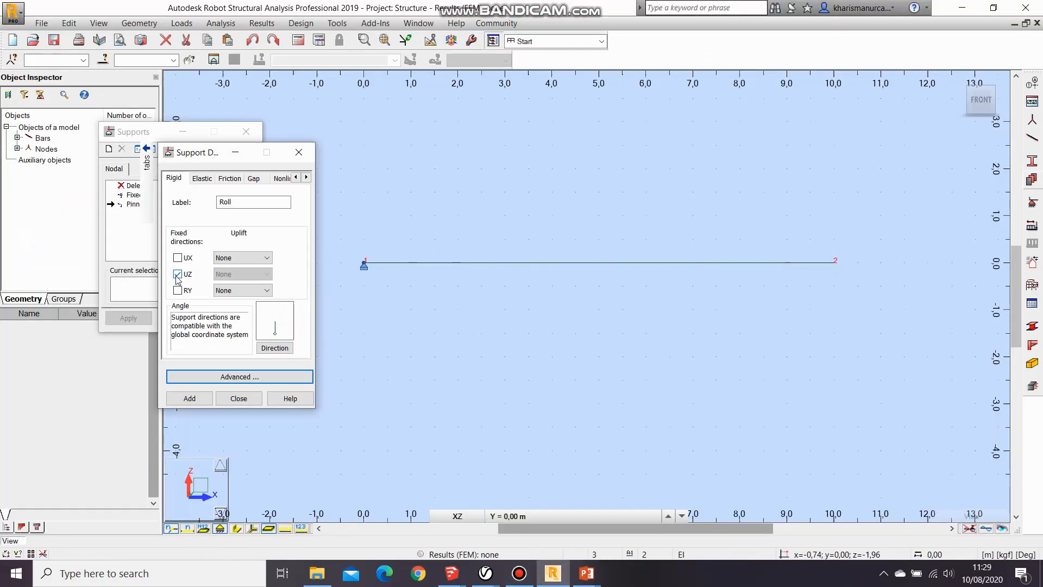
# Step: Add the Roll support to the nodal supports and assign it to node 2 at the beam's end
pyautogui.click(198, 401)
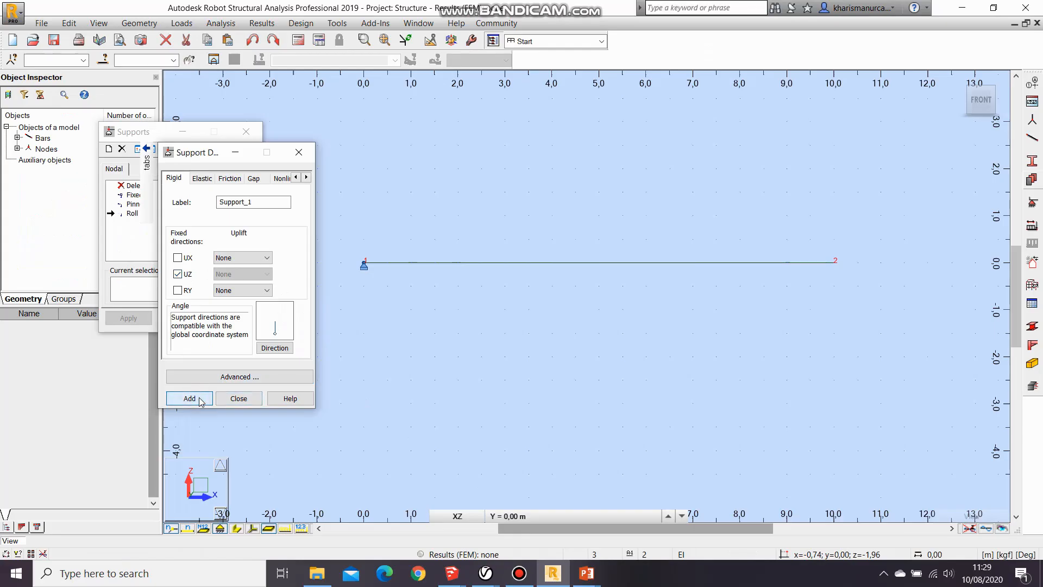
pyautogui.click(252, 400)
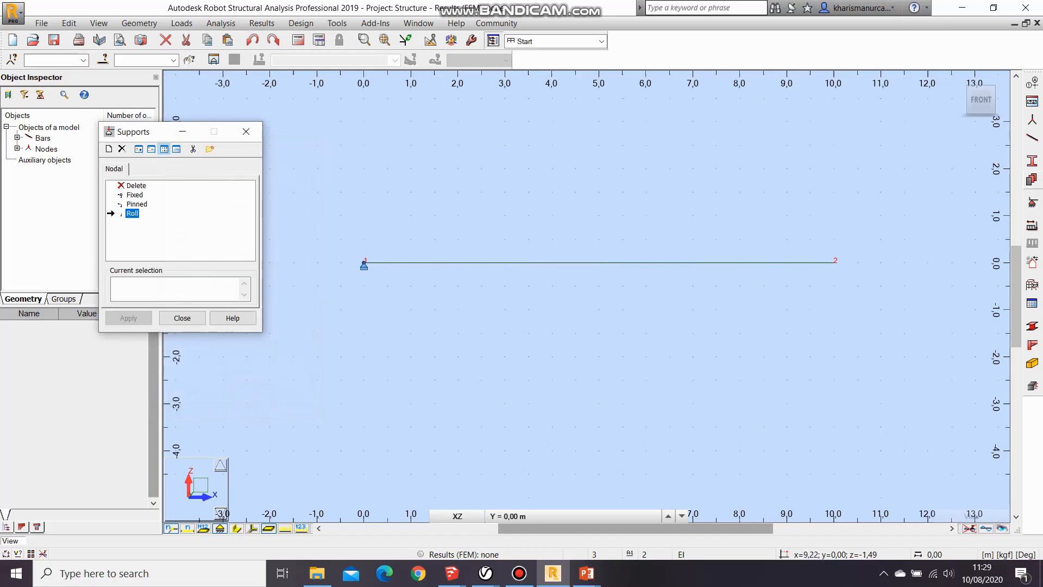
pyautogui.click(834, 262)
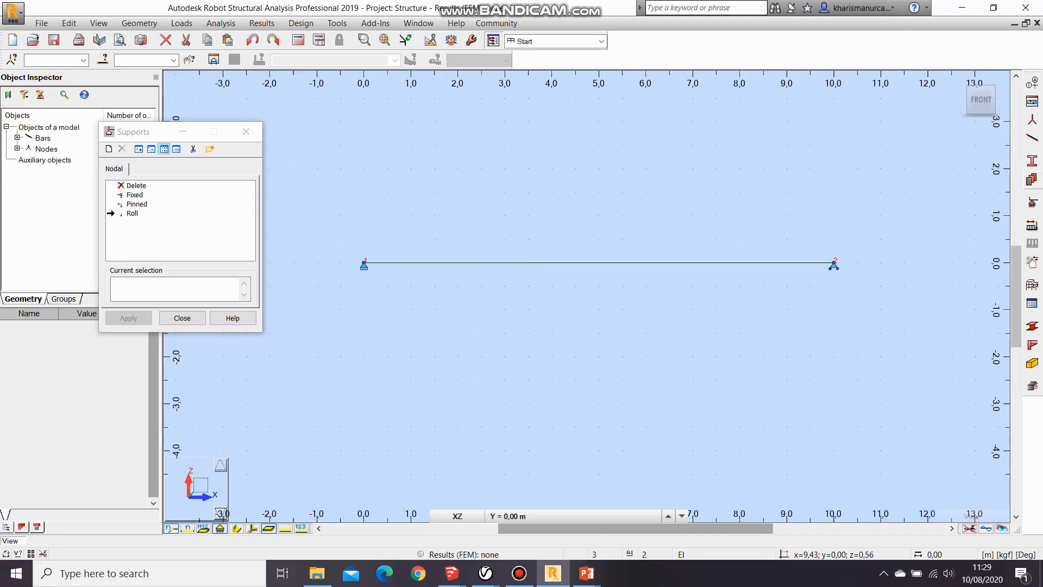
pyautogui.click(171, 242)
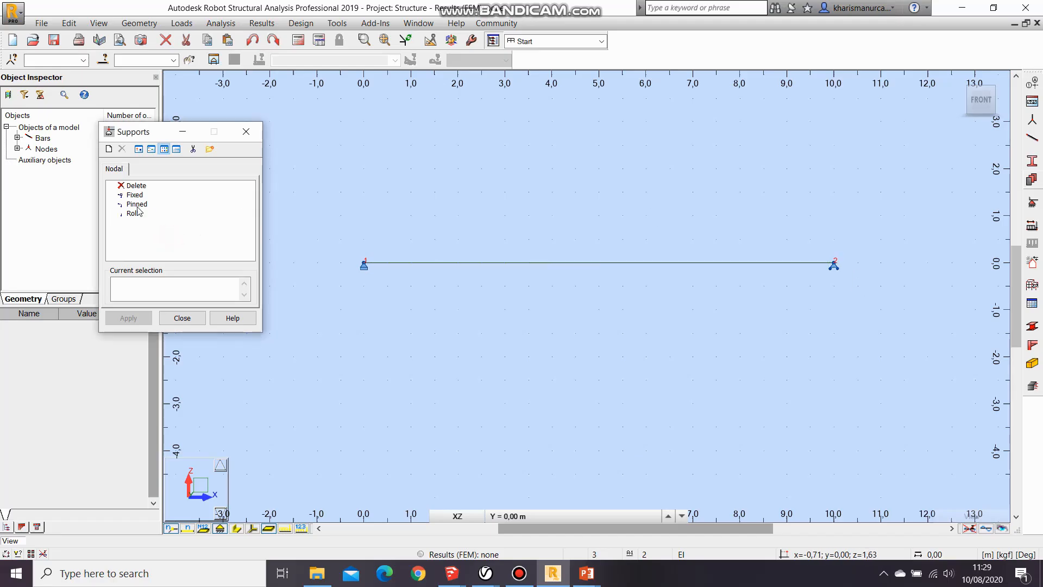
# Step: Replace node 2's support with Pinned, and change it back to Roll
pyautogui.click(137, 205)
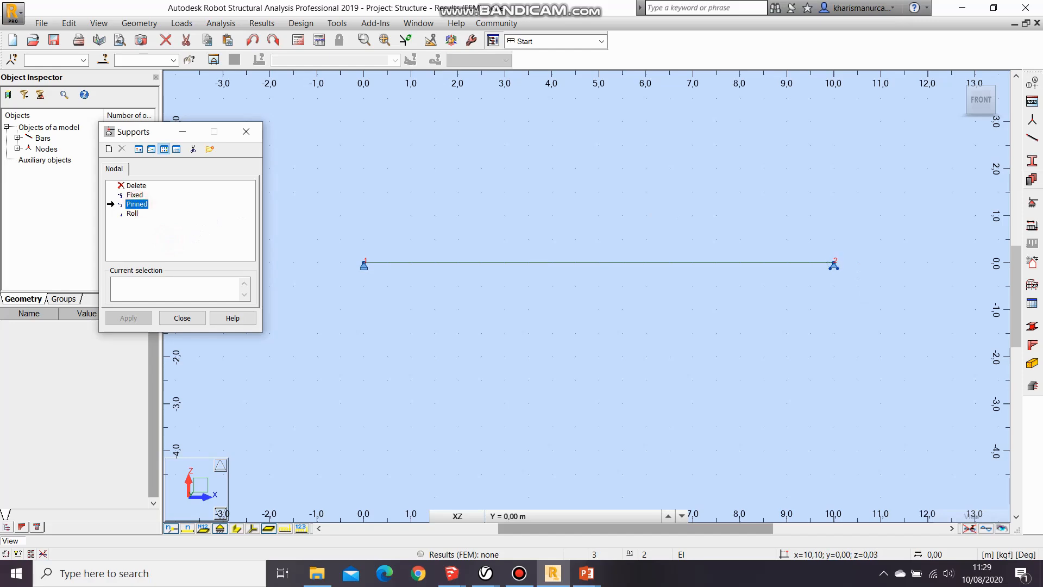
pyautogui.click(834, 263)
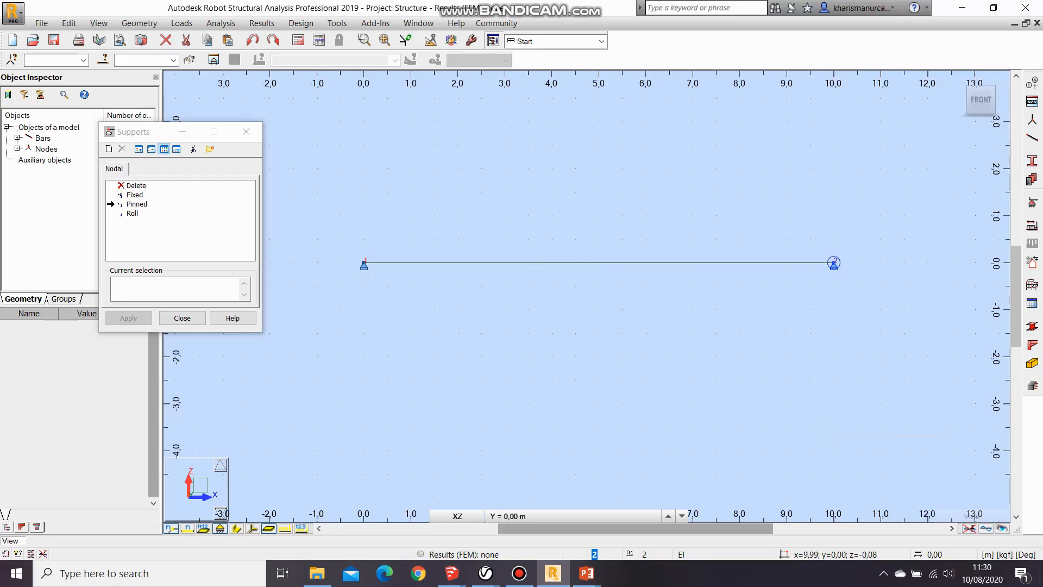
pyautogui.click(133, 214)
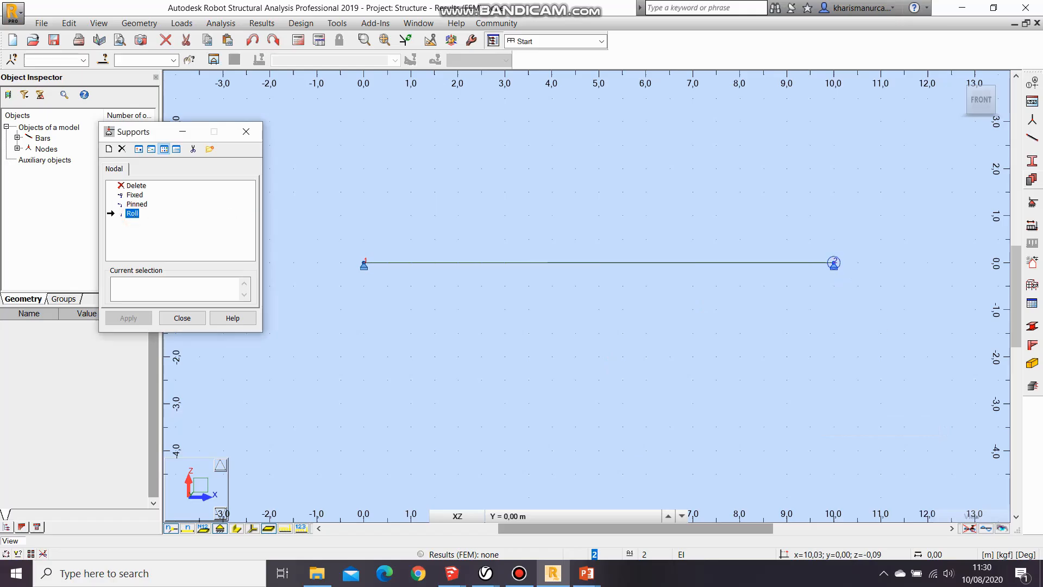
pyautogui.click(834, 263)
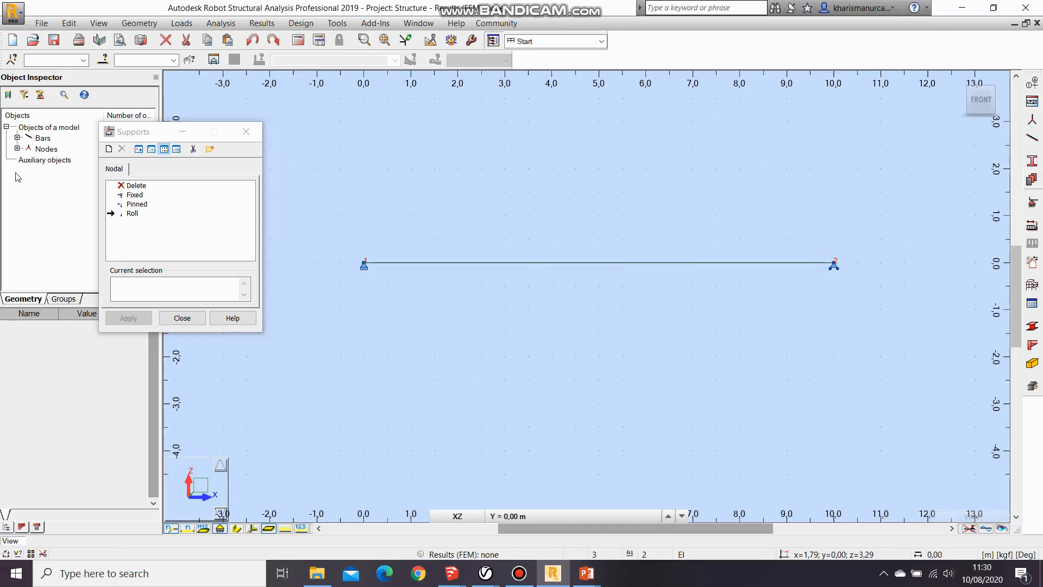
# Step: Close the support definition, review the problem-solving procedure slide in PowerPoint, and return to Robot Structural Analysis
pyautogui.press('Escape')
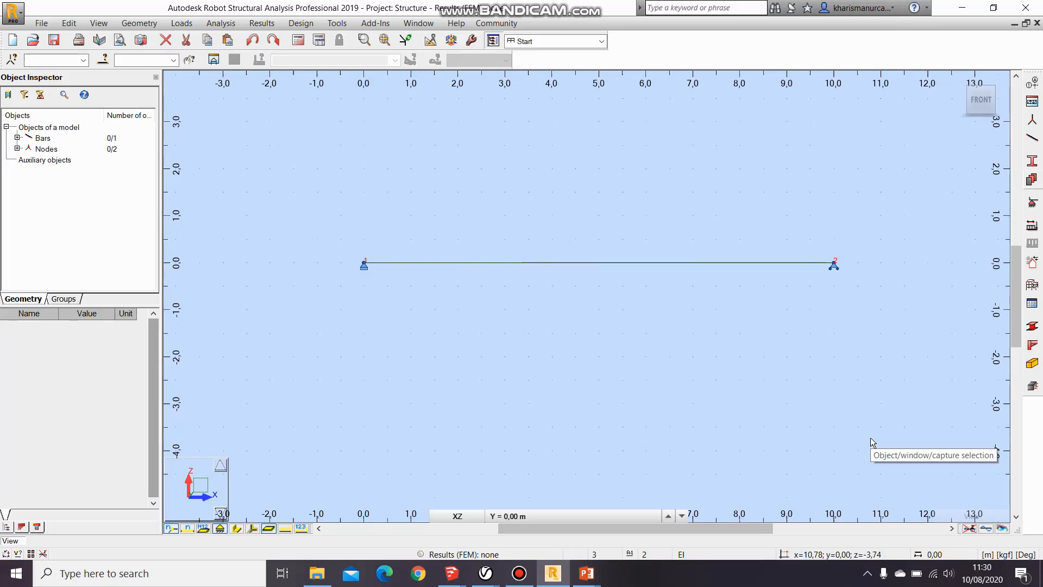
pyautogui.moveTo(587, 574)
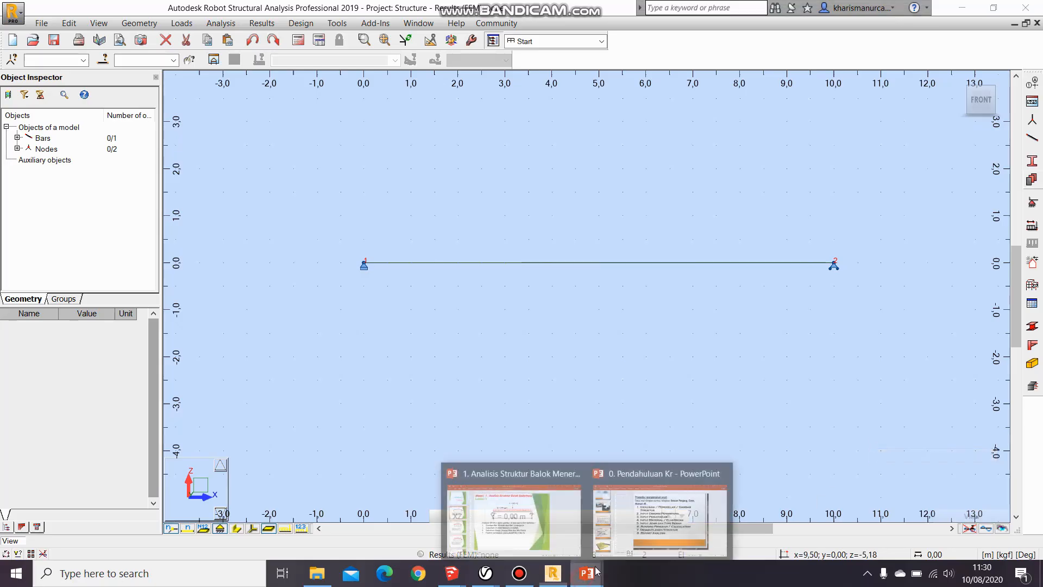
pyautogui.click(654, 518)
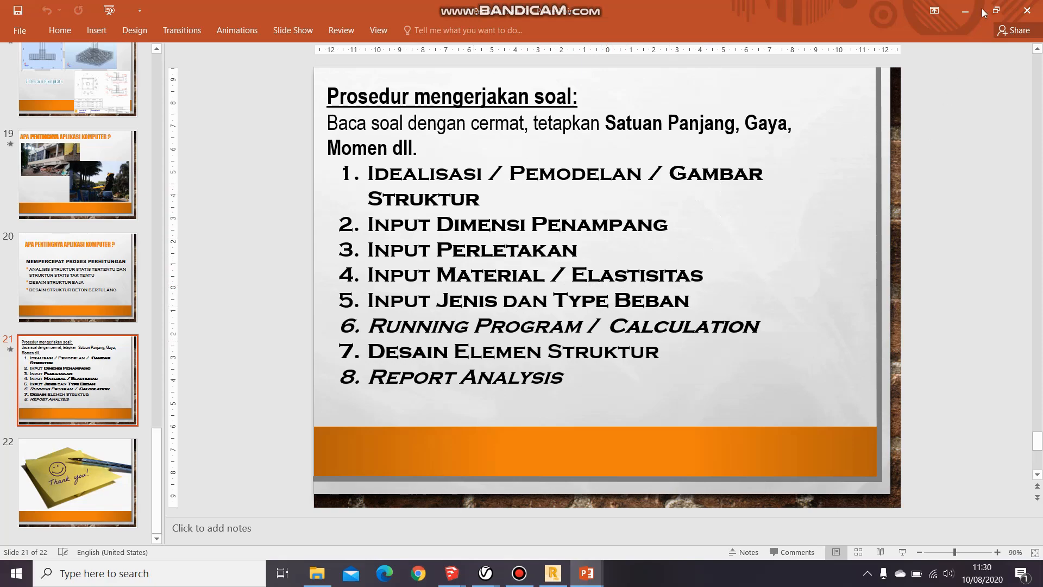
pyautogui.click(963, 10)
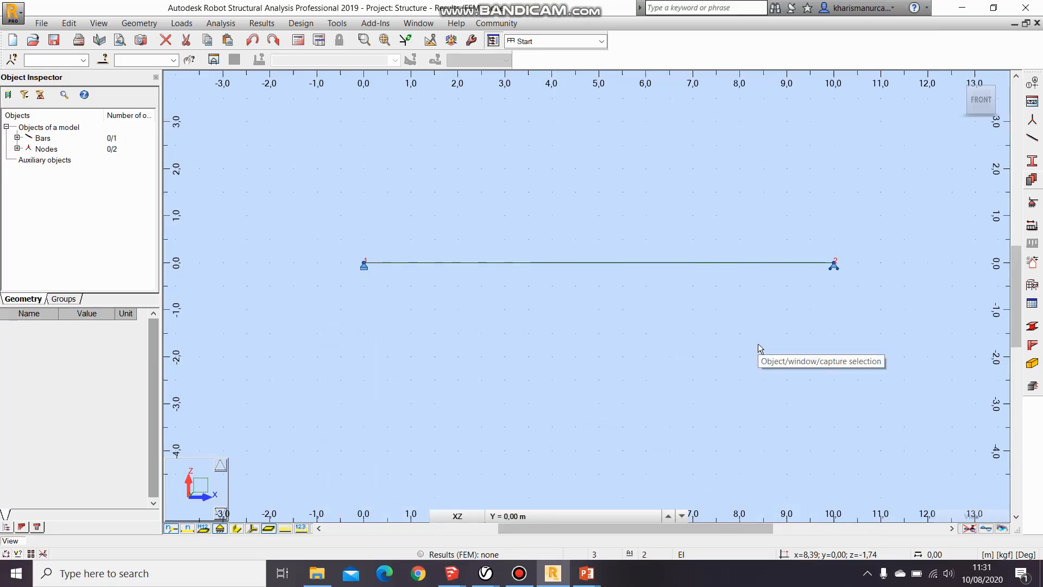
pyautogui.click(181, 25)
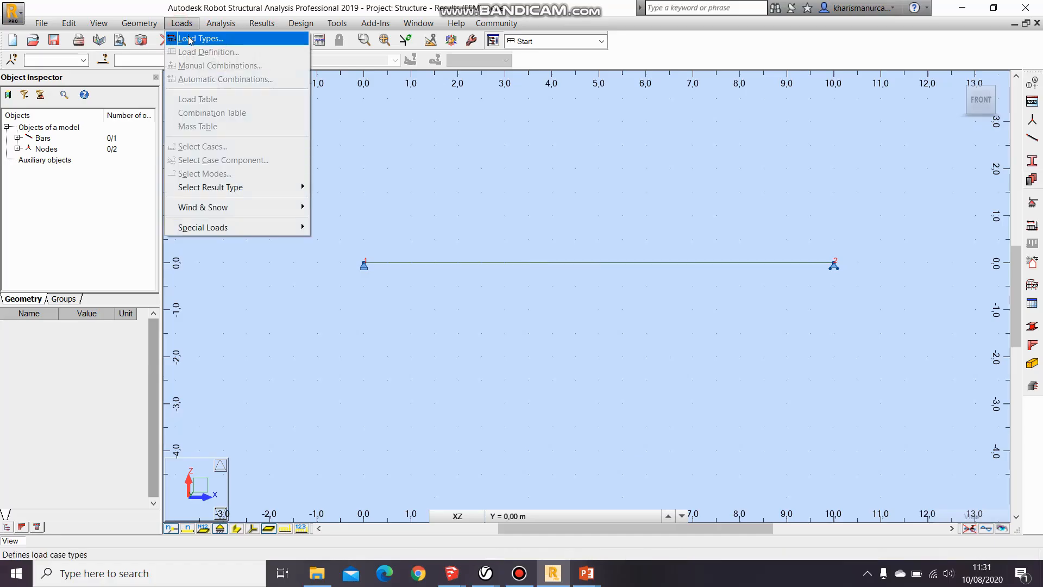
pyautogui.click(189, 38)
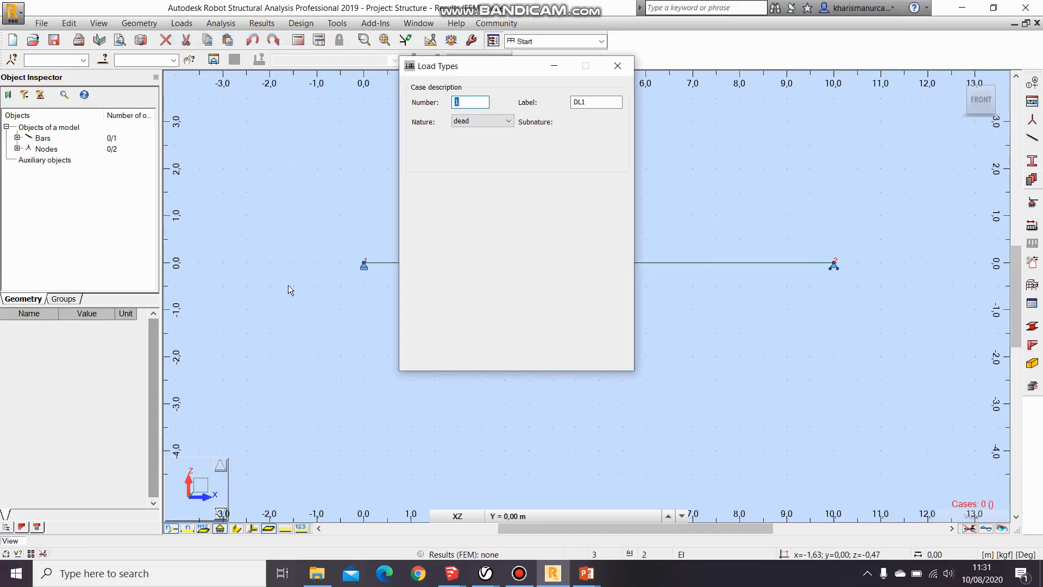
pyautogui.moveTo(500, 72); pyautogui.dragTo(202, 103)
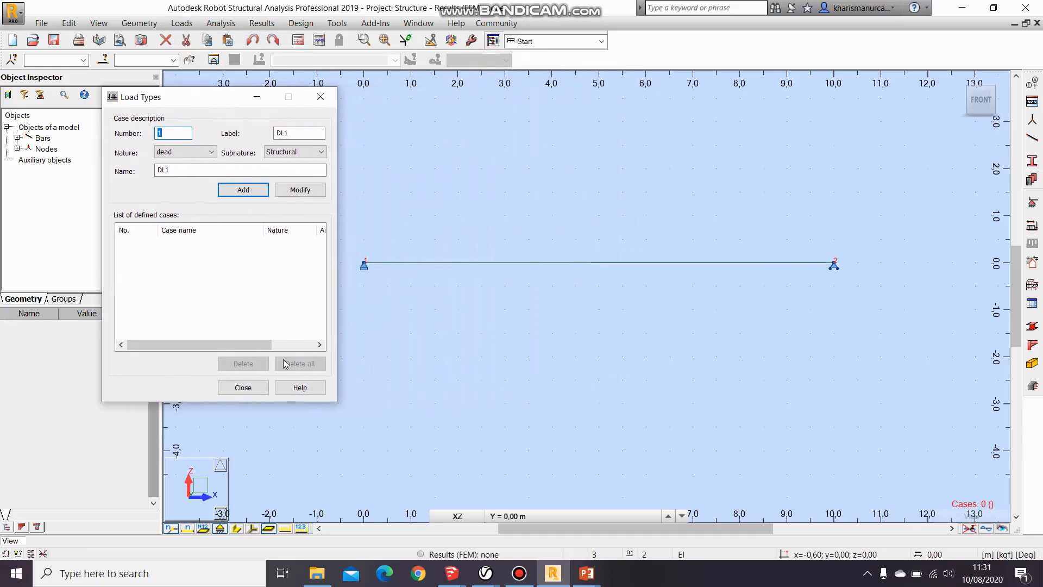
pyautogui.click(320, 97)
pyautogui.click(181, 24)
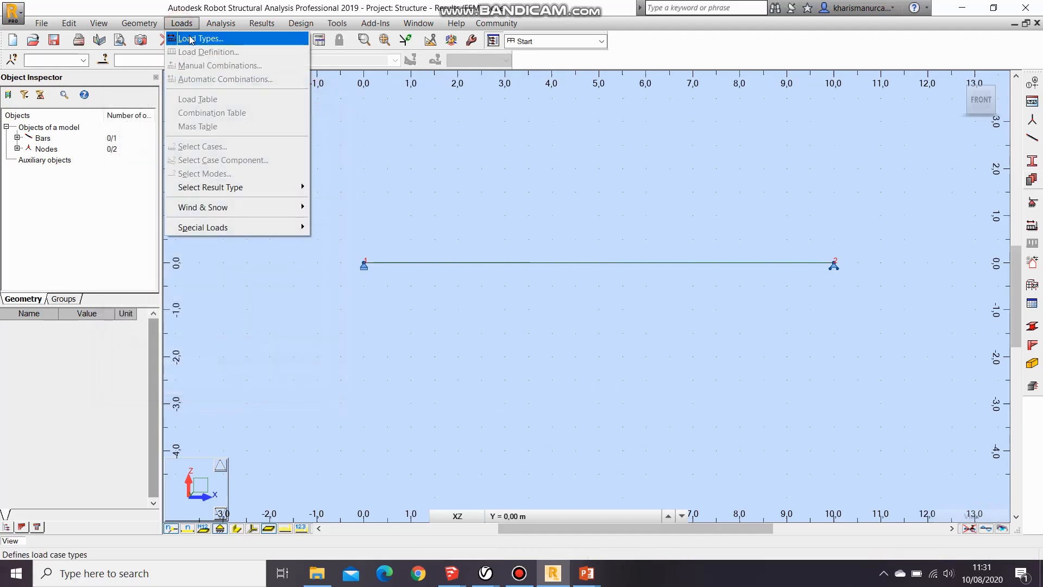
pyautogui.click(386, 208)
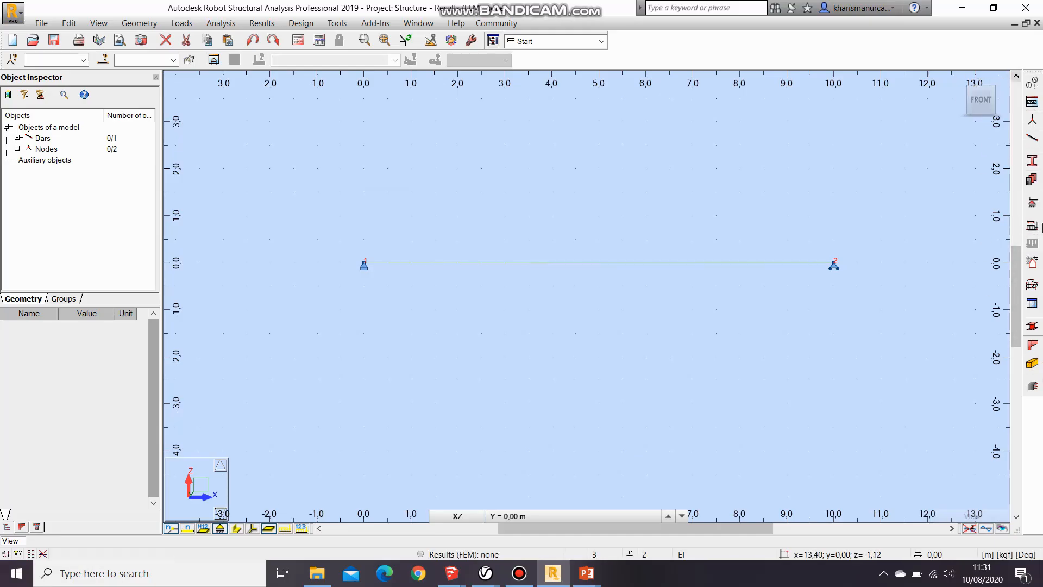
# Step: Open the load types definition and add a dead, structural load case named DL1
pyautogui.click(1032, 227)
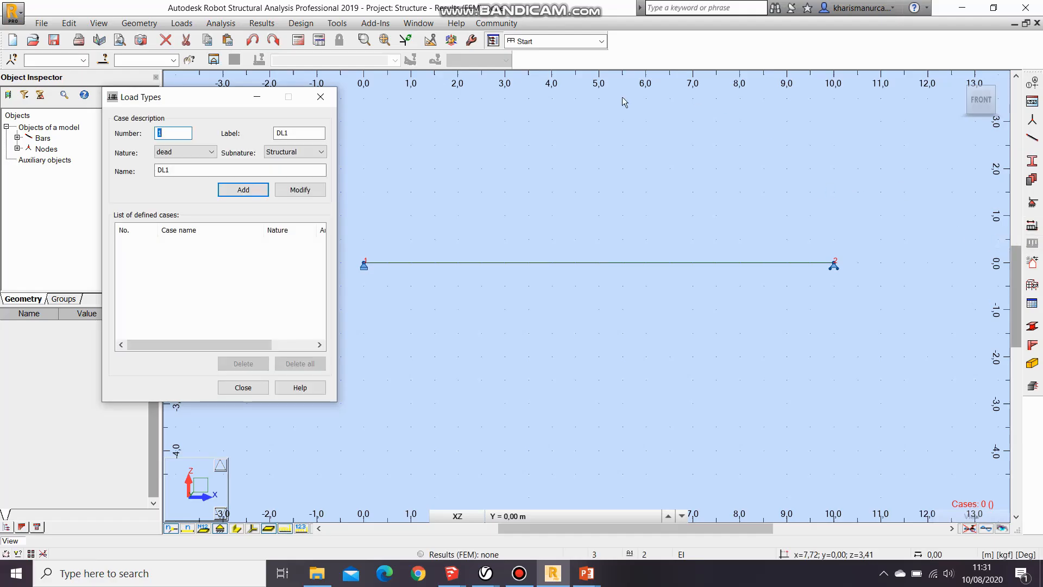
pyautogui.click(196, 154)
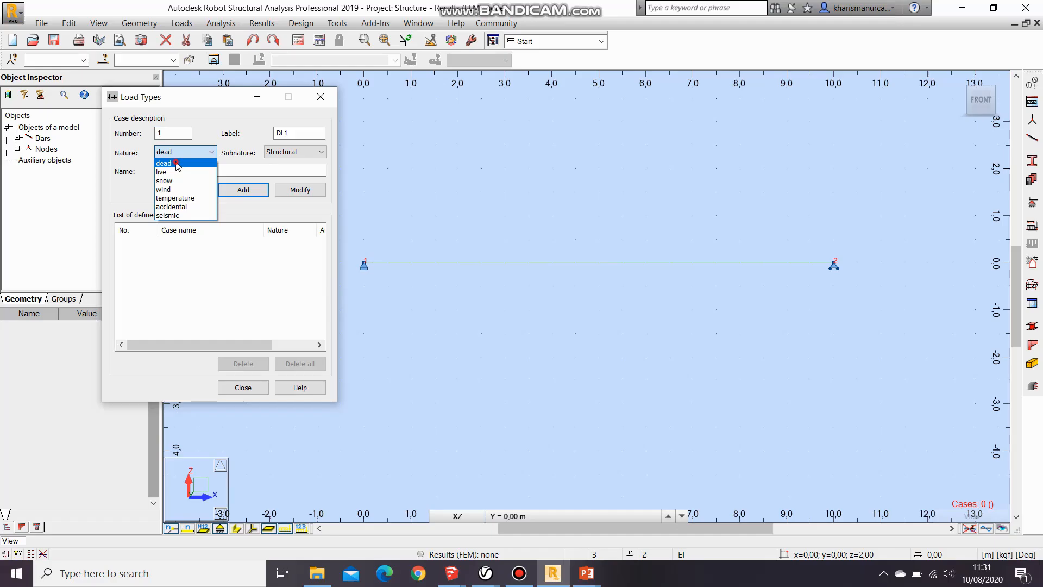
pyautogui.click(177, 164)
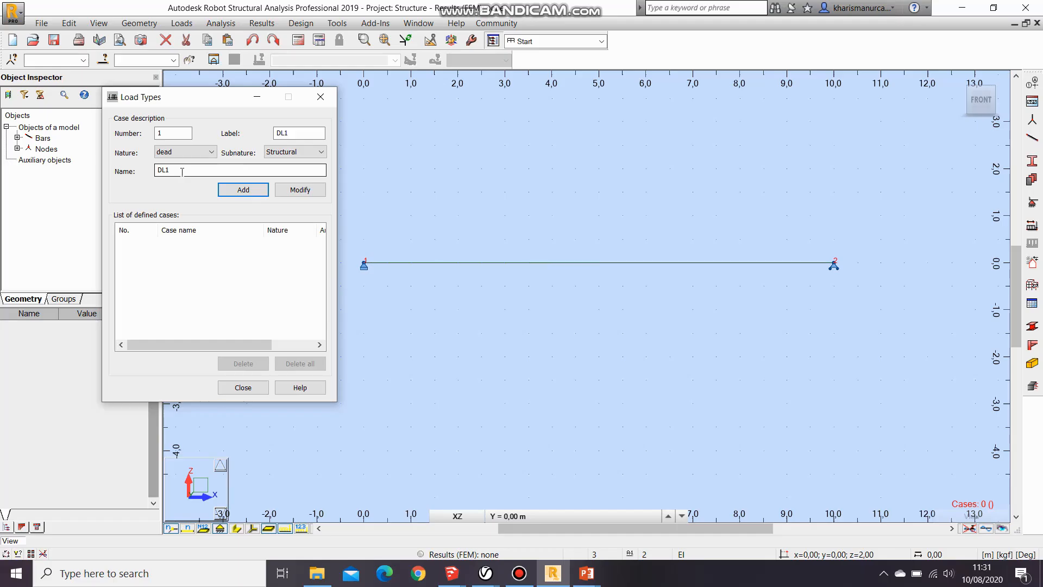
pyautogui.click(250, 191)
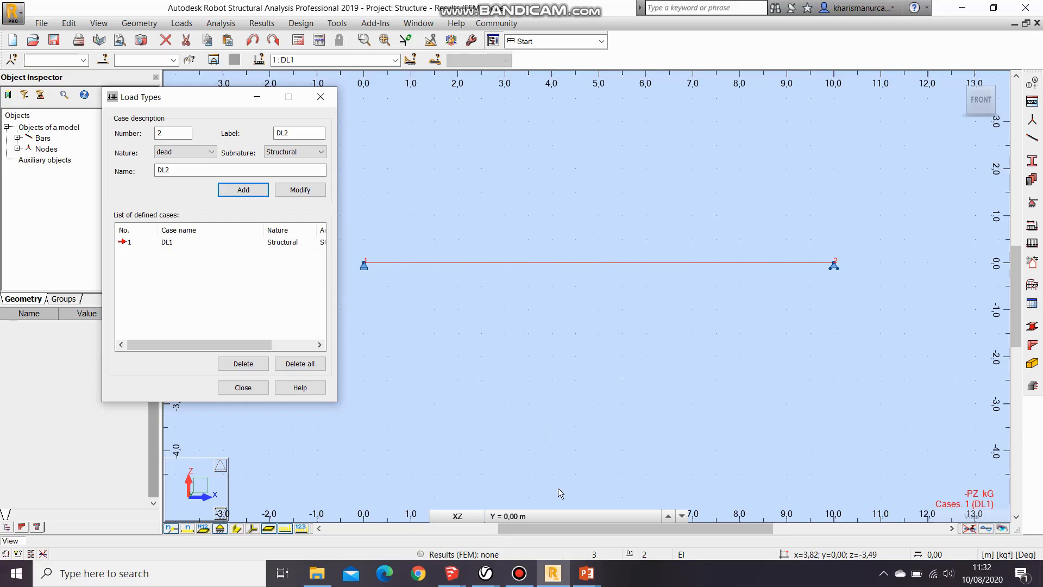
# Step: Check the Latihan 1 slide in PowerPoint, return to Robot Structural Analysis, add a second dead load case named DL2, and close the load types
pyautogui.click(586, 572)
pyautogui.click(576, 519)
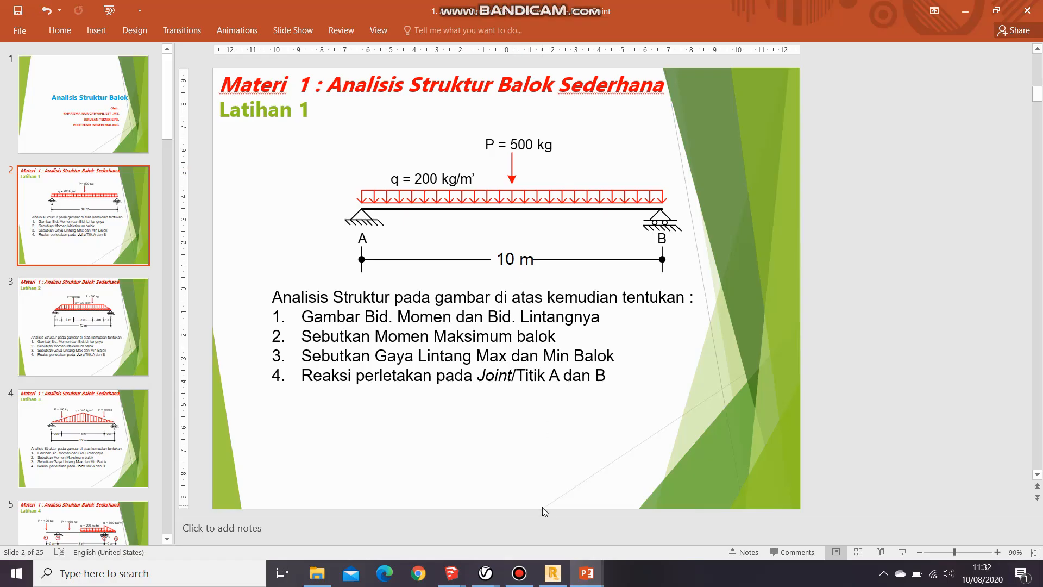
pyautogui.click(555, 576)
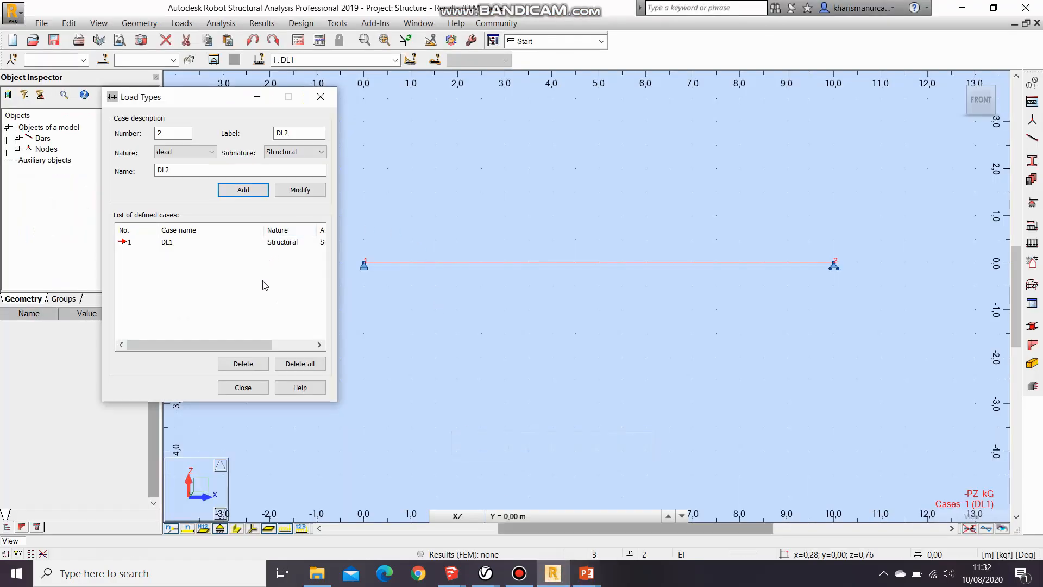
pyautogui.click(168, 170)
pyautogui.click(228, 193)
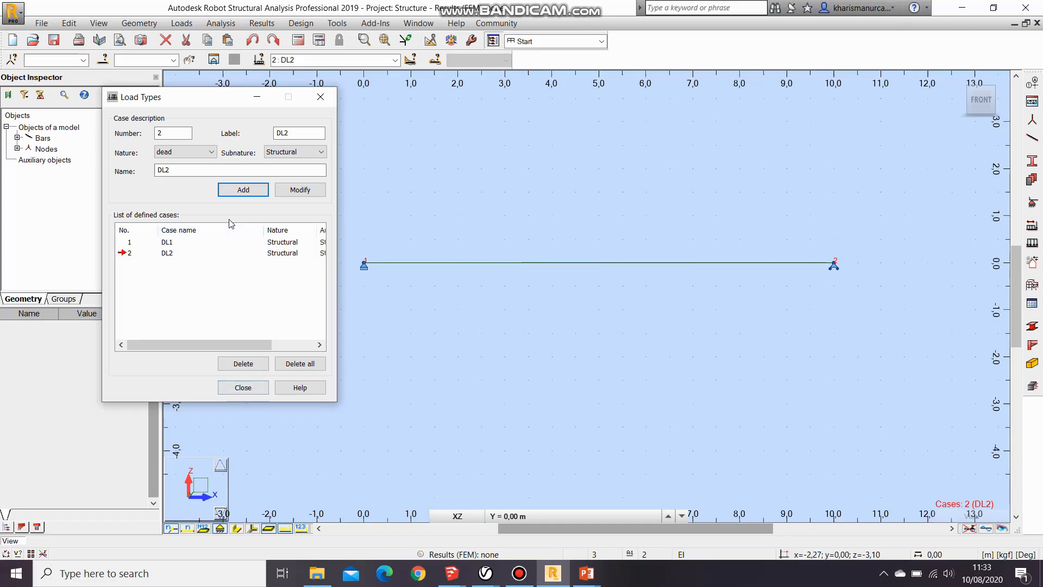
pyautogui.click(230, 388)
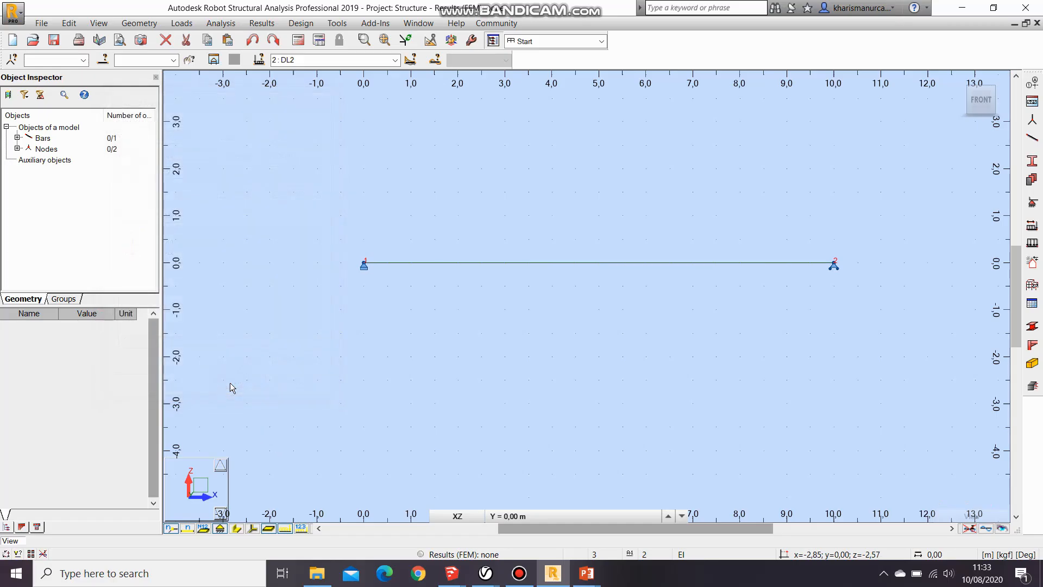
# Step: Switch the active load case to DL1 and back to DL2, and compare them with the loads on the Latihan 1 slide in PowerPoint
pyautogui.click(356, 60)
pyautogui.click(359, 72)
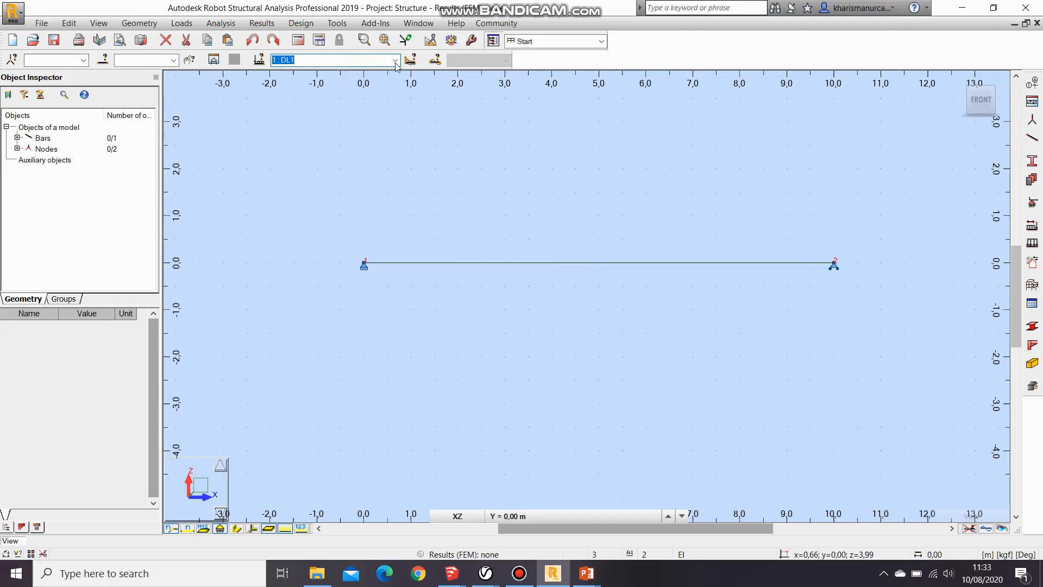
pyautogui.click(371, 60)
pyautogui.click(382, 81)
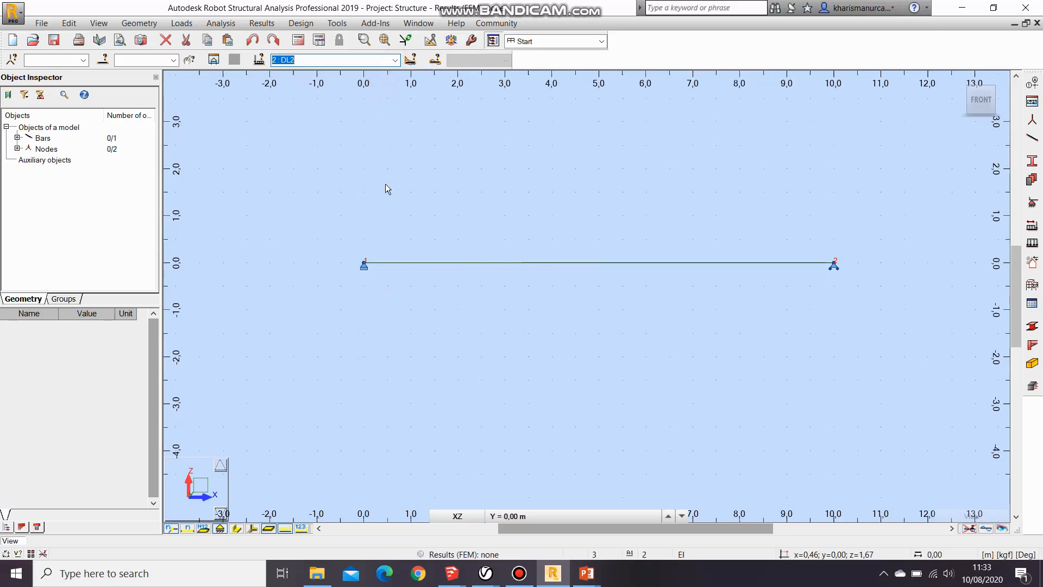
pyautogui.moveTo(586, 573)
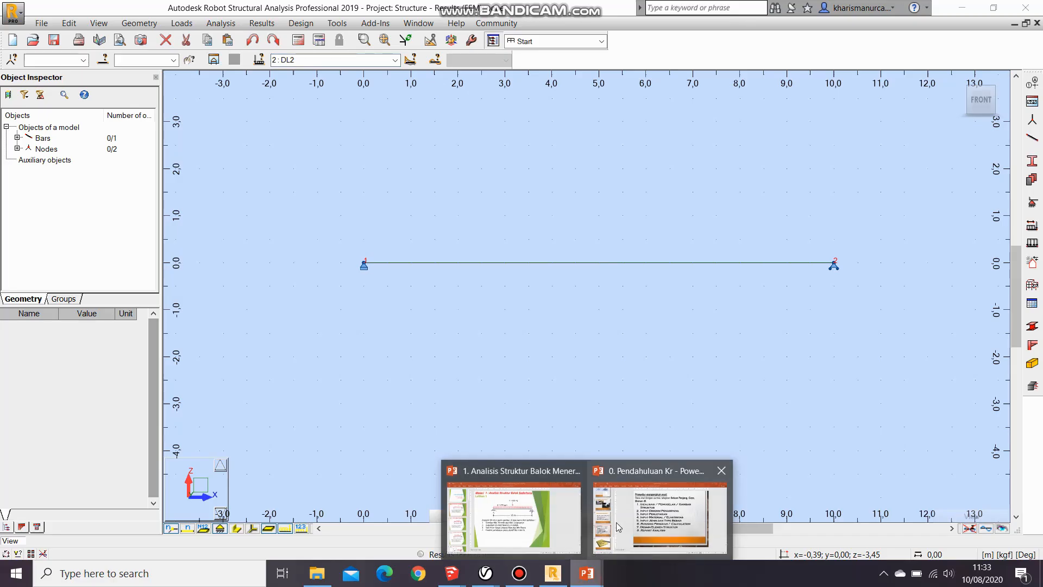
pyautogui.click(513, 524)
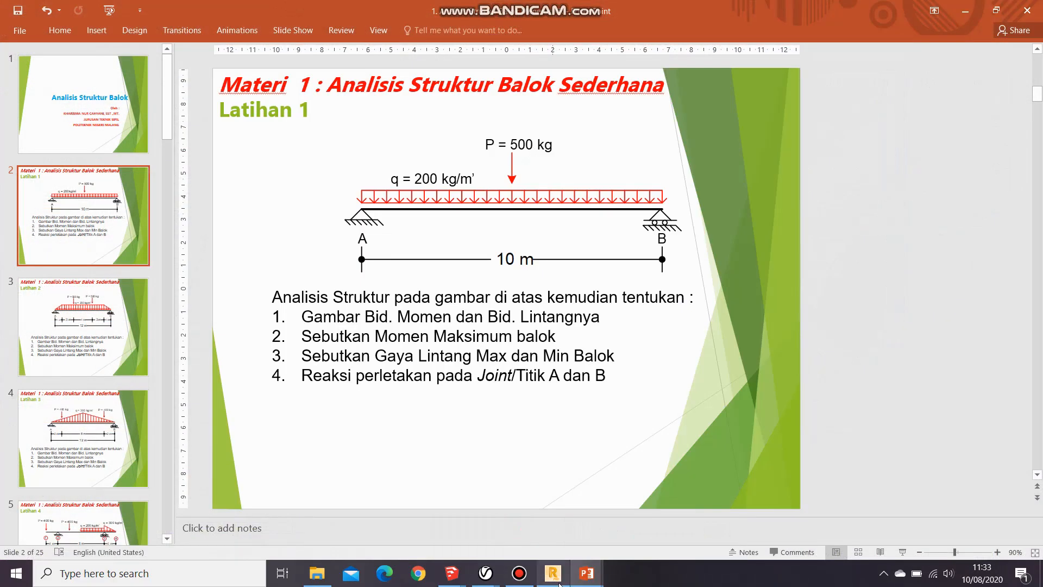
pyautogui.click(559, 583)
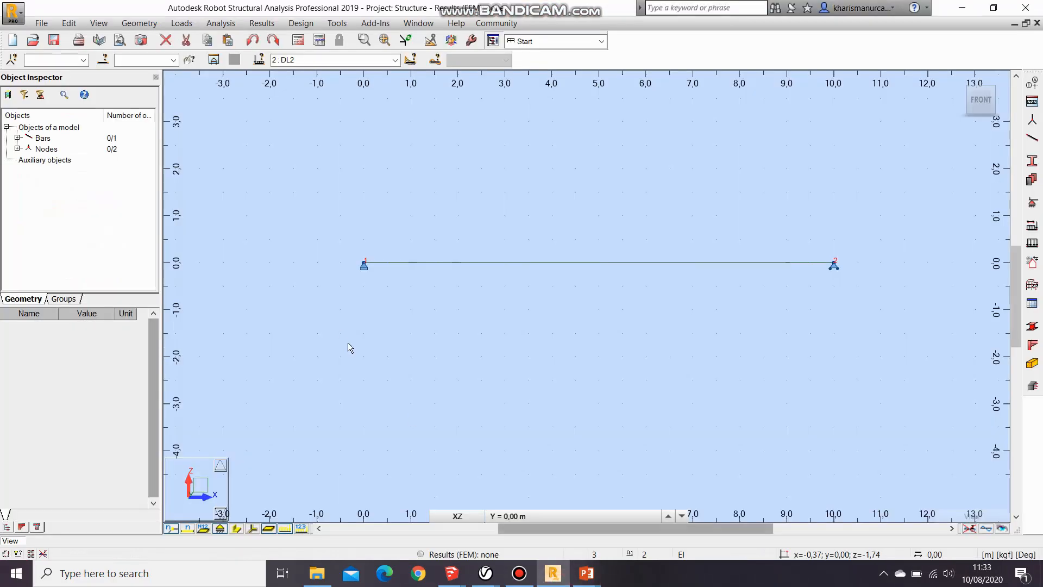
# Step: Make DL1 the active load case and toggle the display of load symbols, leaving it on
pyautogui.click(285, 529)
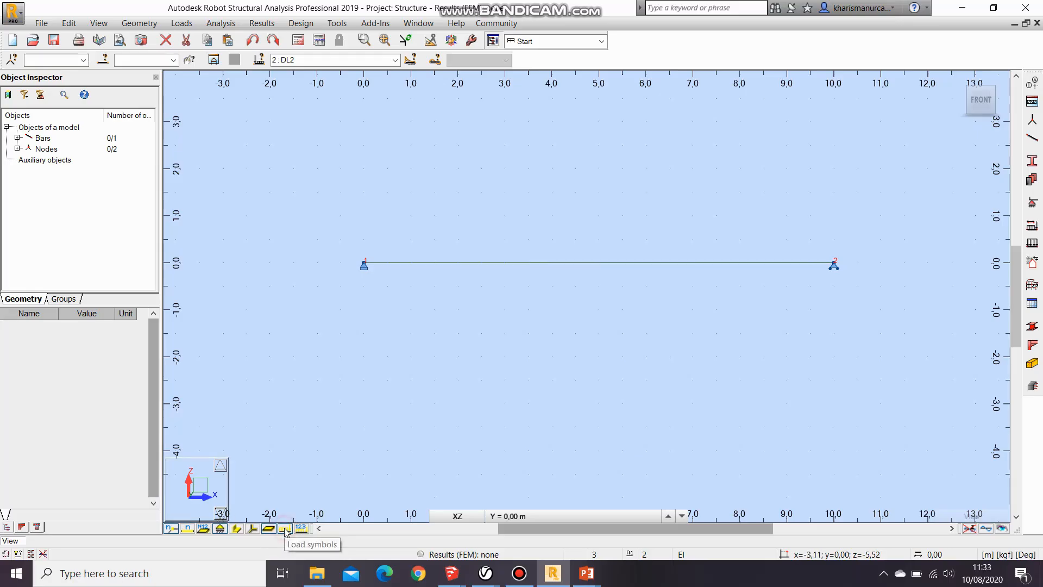
pyautogui.click(395, 60)
pyautogui.click(394, 70)
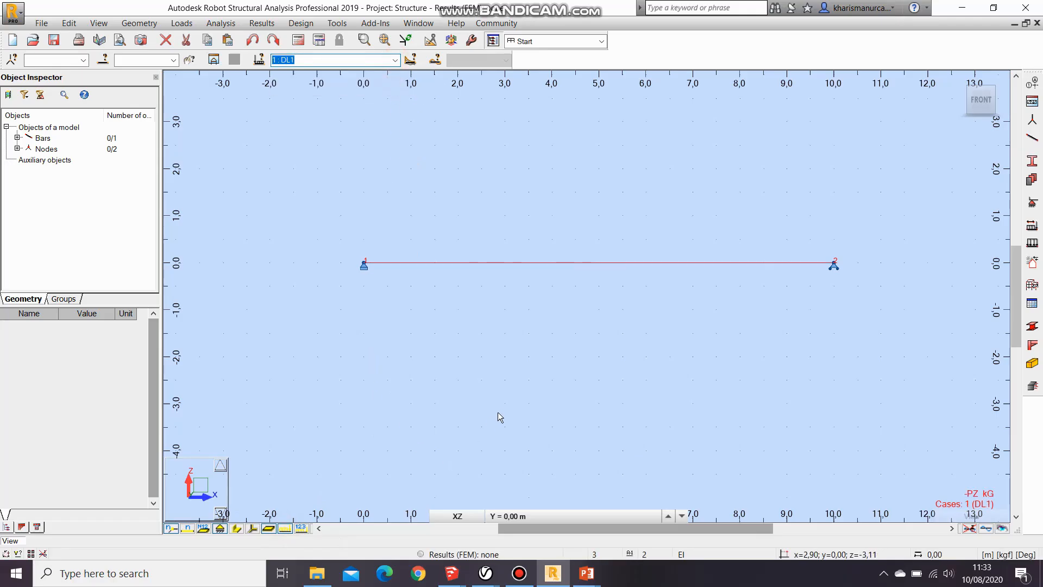
pyautogui.click(285, 529)
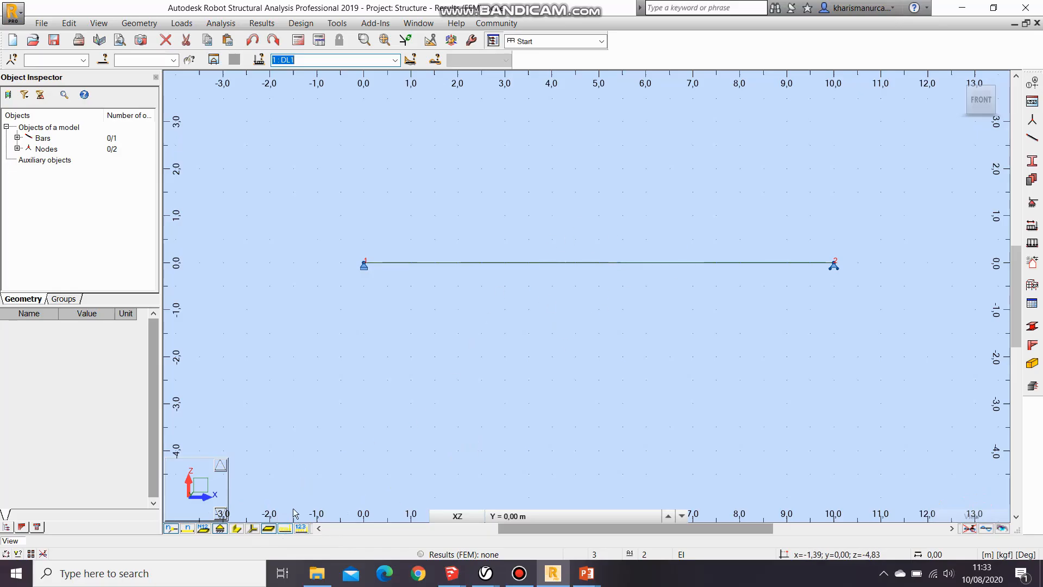
pyautogui.click(285, 529)
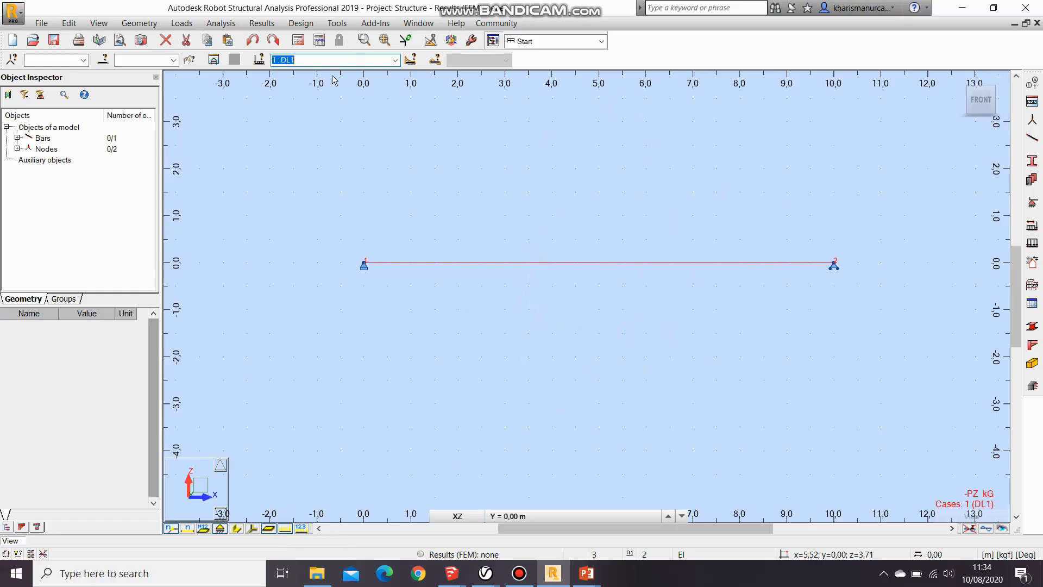
# Step: Make DL2 the active load case and open its load definition, placing the dialog clear of the beam
pyautogui.click(395, 59)
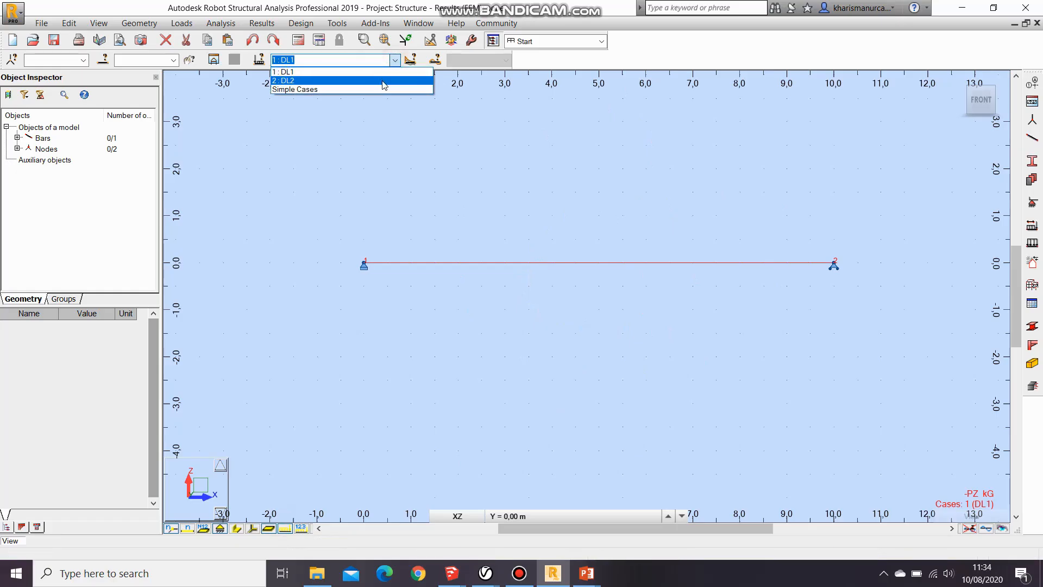
pyautogui.click(386, 80)
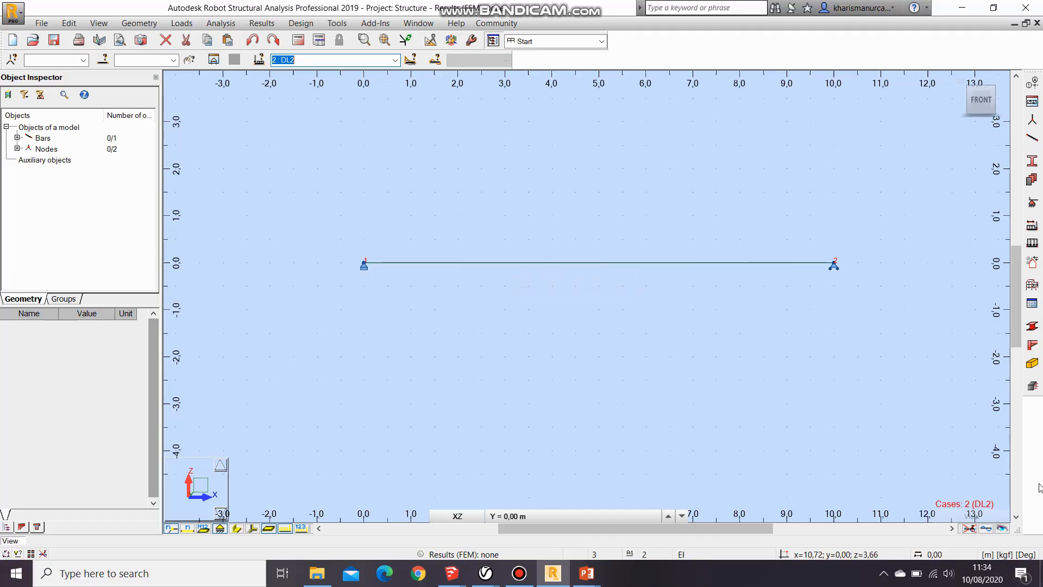
pyautogui.click(1037, 242)
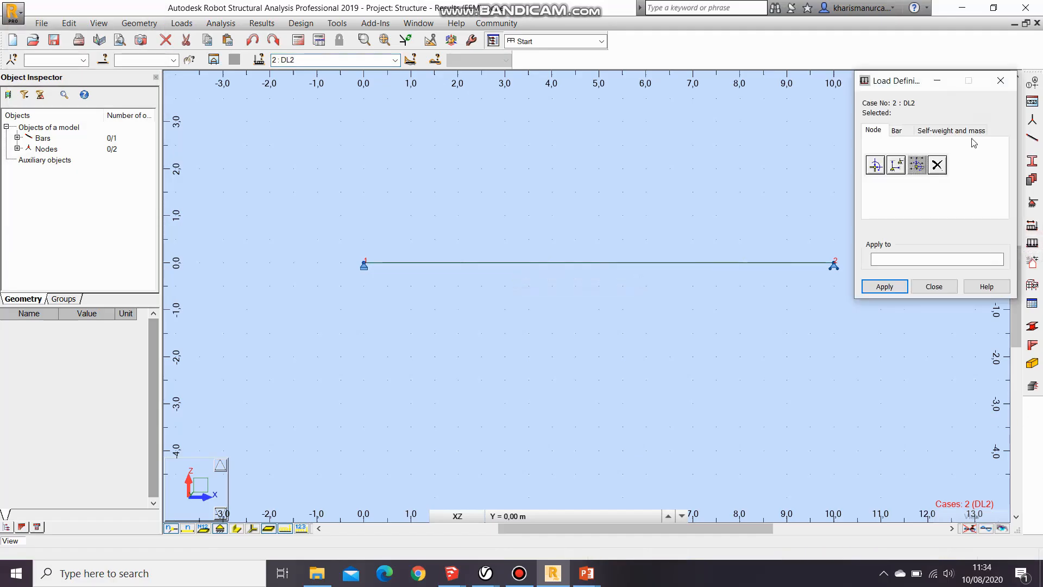
pyautogui.moveTo(911, 83); pyautogui.dragTo(618, 126)
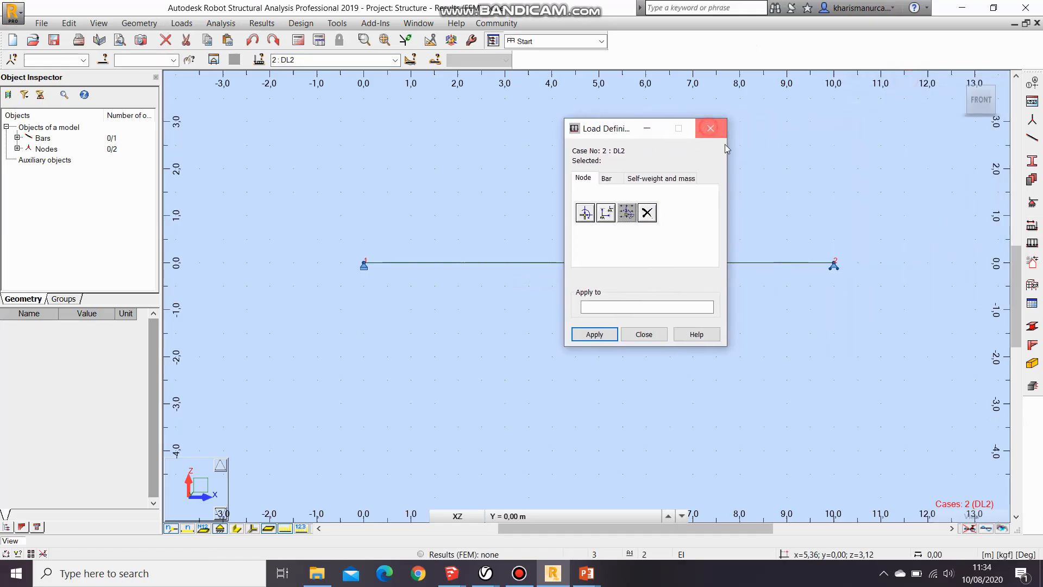
pyautogui.click(709, 124)
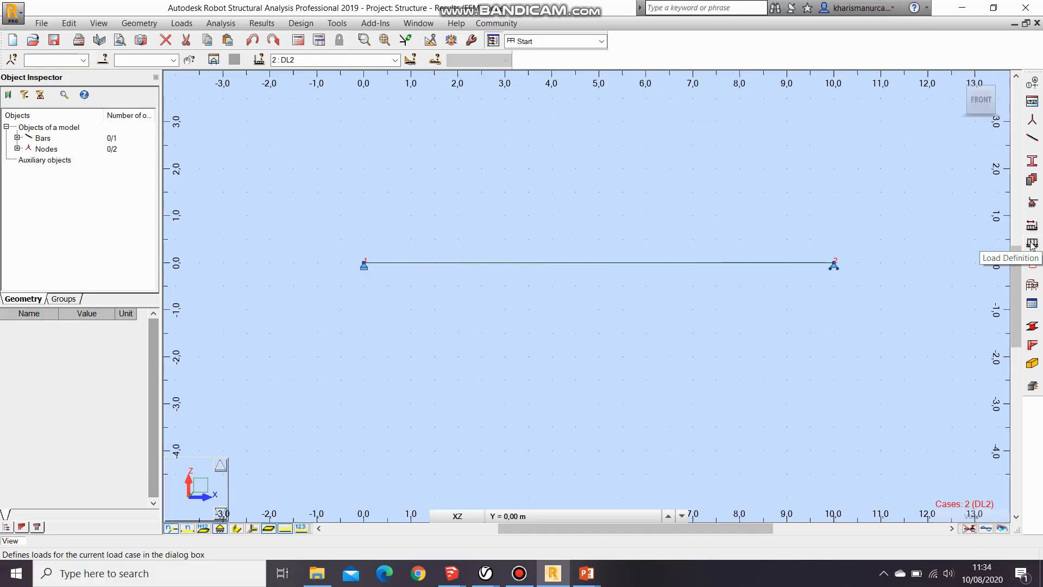
pyautogui.click(178, 24)
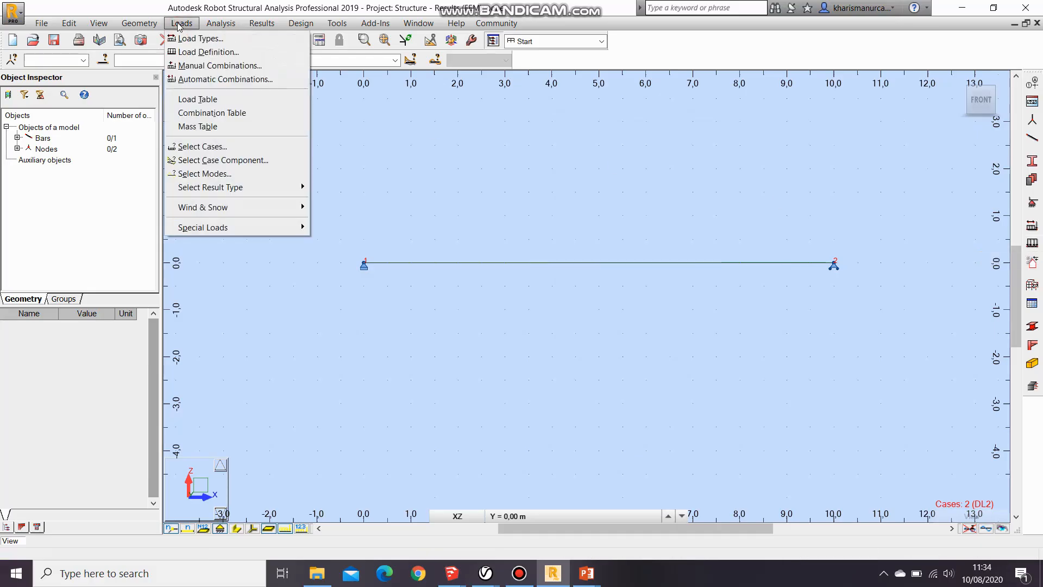
pyautogui.click(183, 53)
pyautogui.moveTo(603, 129); pyautogui.dragTo(152, 155)
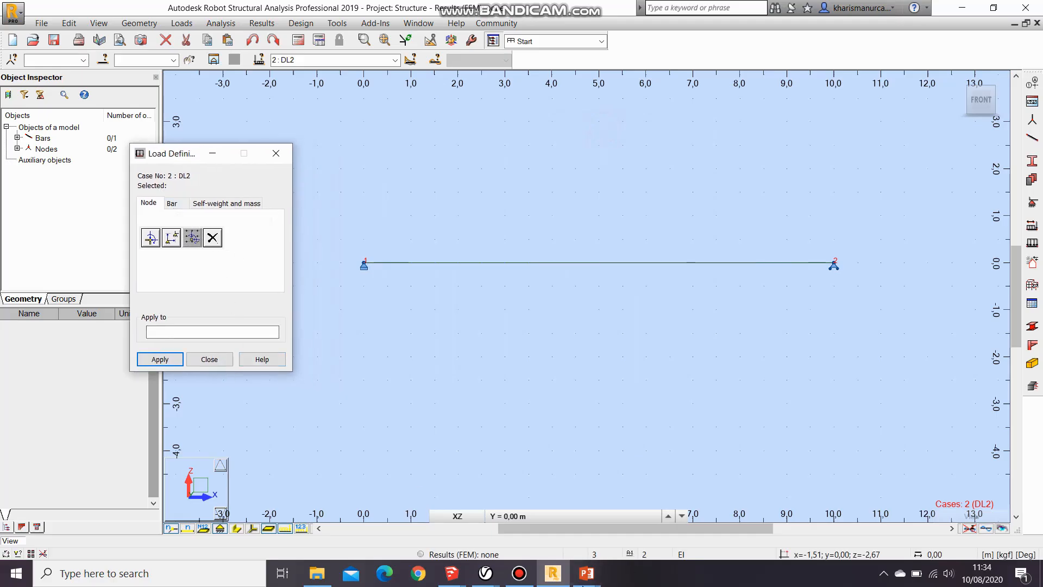
# Step: Examine the Latihan 1 loads in PowerPoint, return to Robot Structural Analysis, and compare the node and bar load options
pyautogui.moveTo(589, 575)
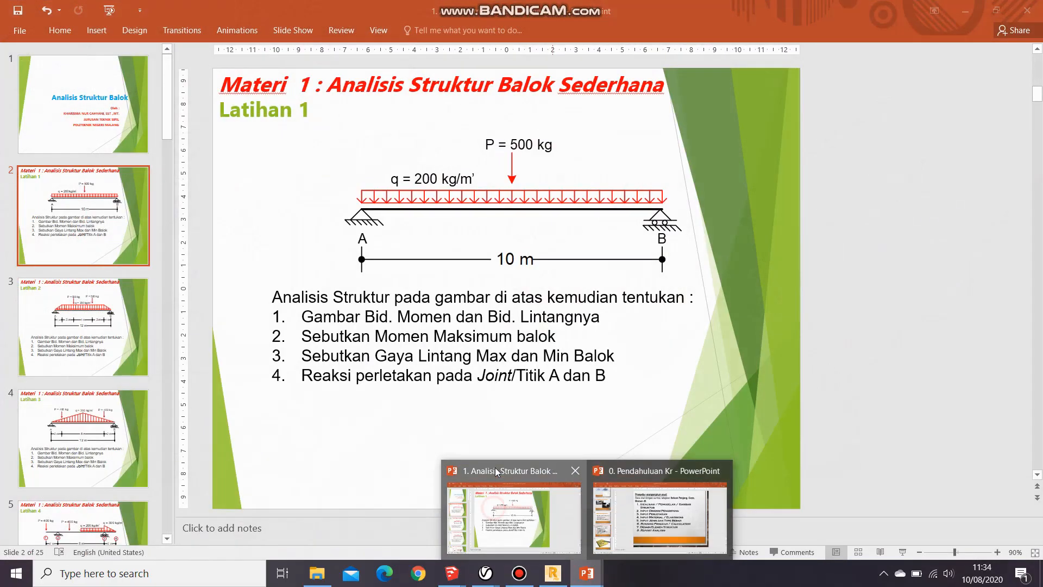
pyautogui.click(494, 468)
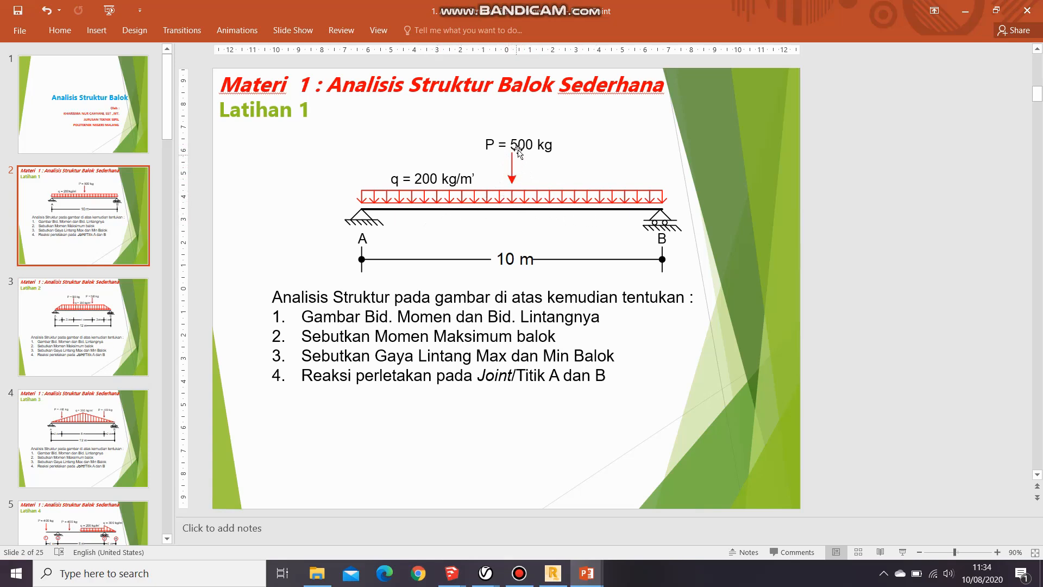
pyautogui.click(553, 573)
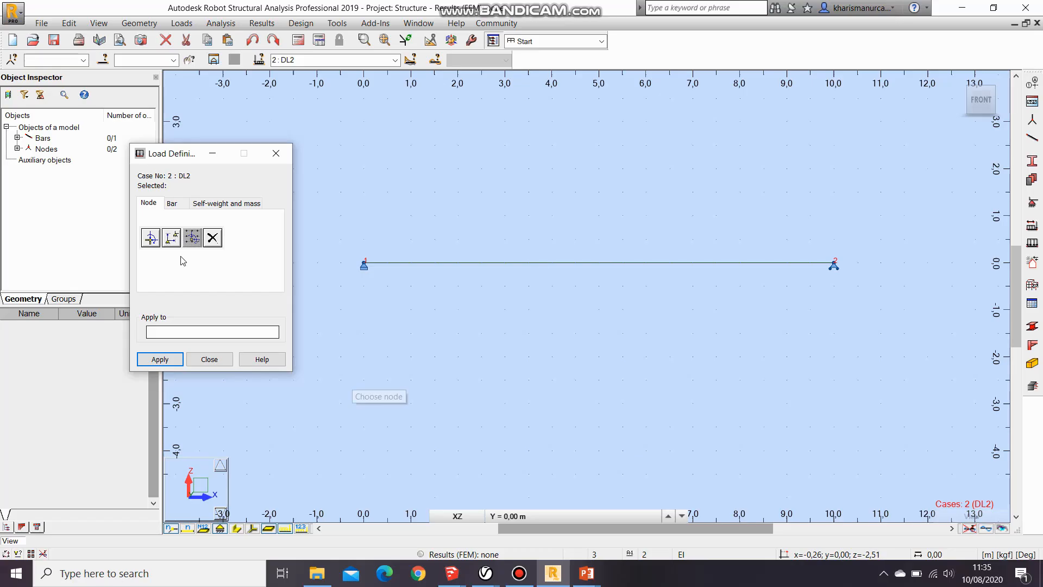
pyautogui.click(171, 204)
pyautogui.click(153, 204)
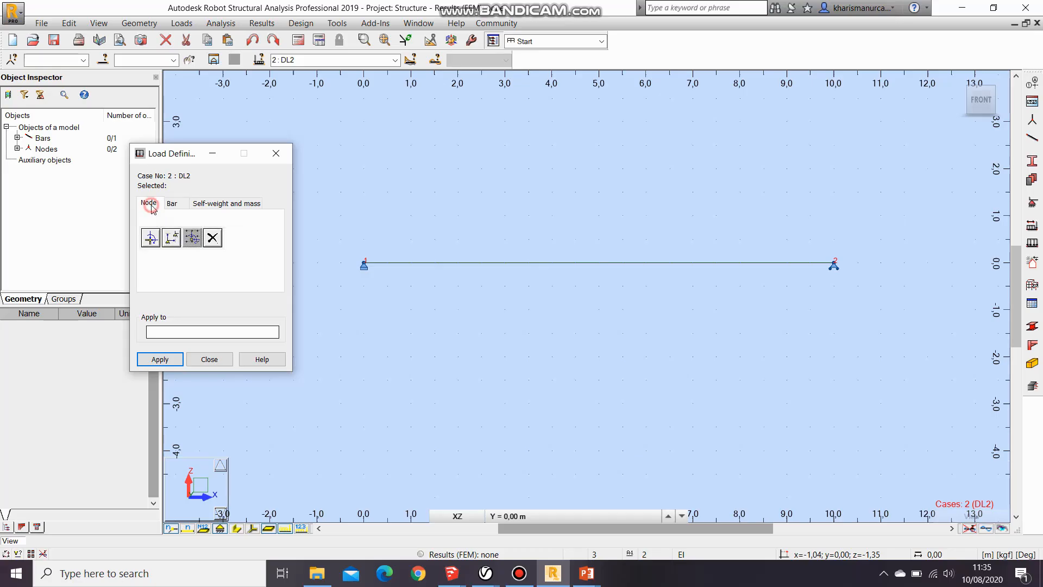
pyautogui.click(171, 204)
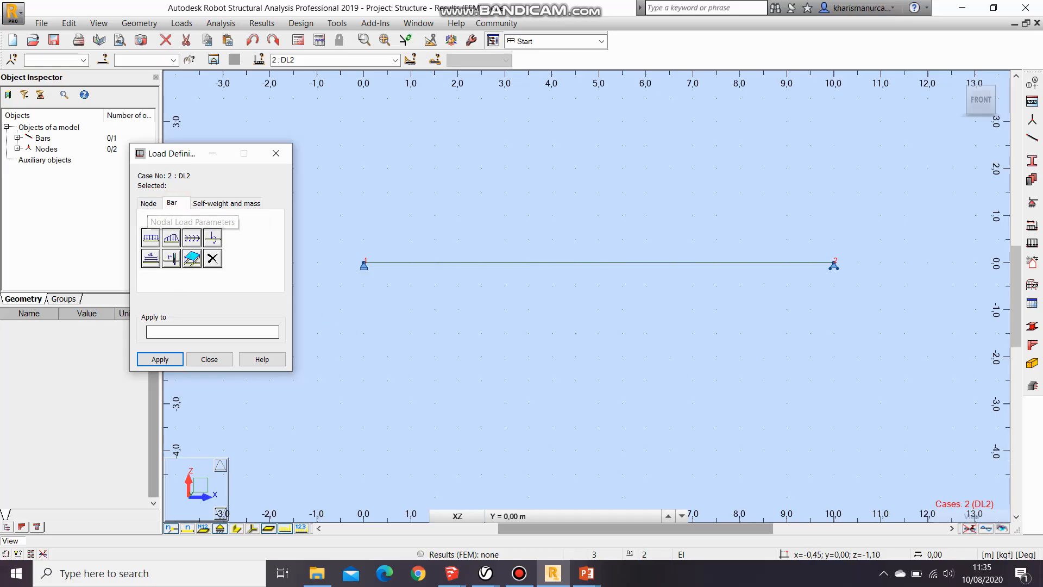
pyautogui.click(149, 205)
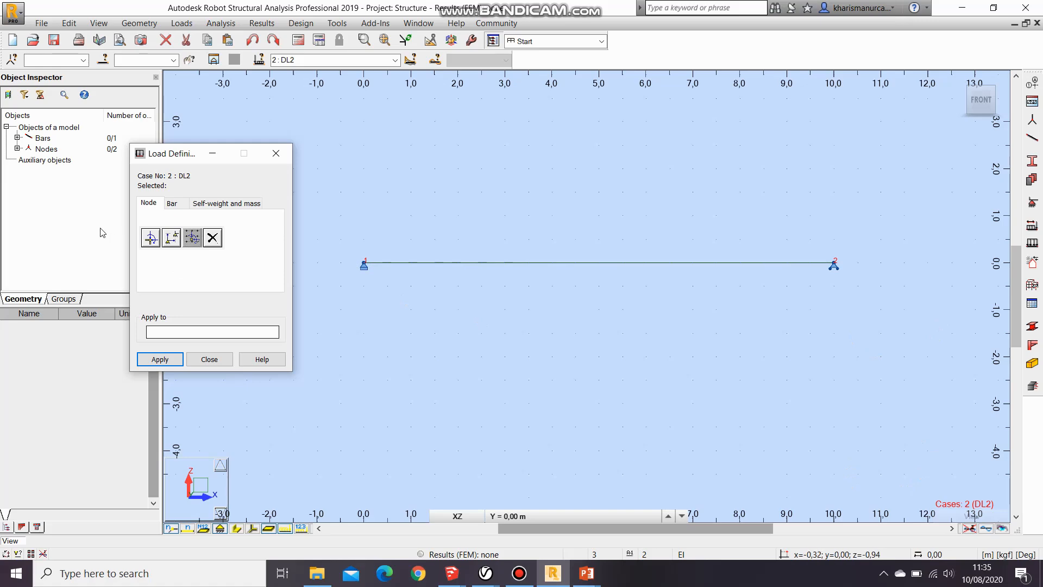
pyautogui.click(172, 204)
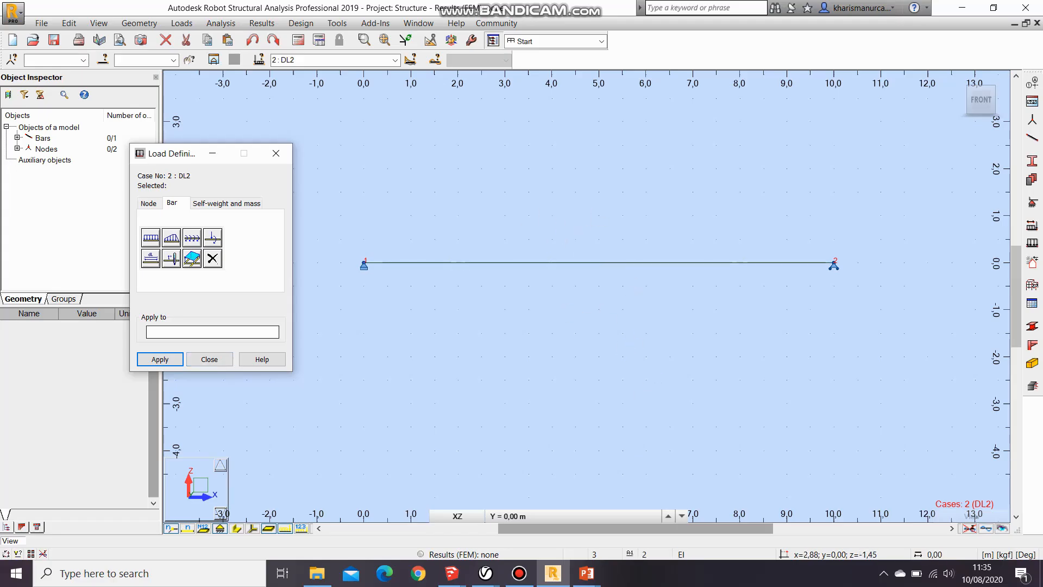
# Step: Recheck the load diagram in PowerPoint and bring up the node load options again in Robot Structural Analysis
pyautogui.click(586, 574)
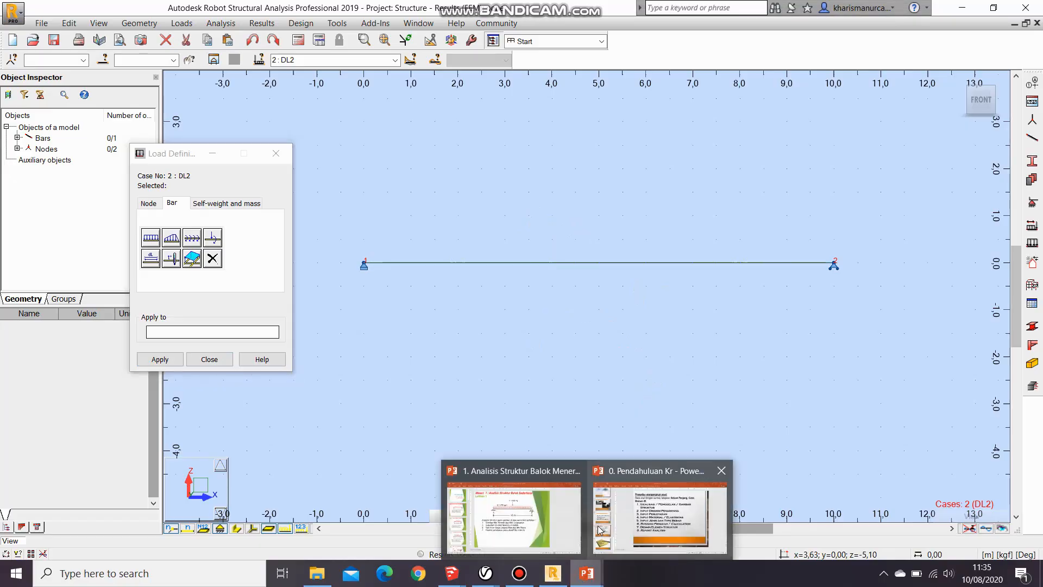
pyautogui.click(549, 521)
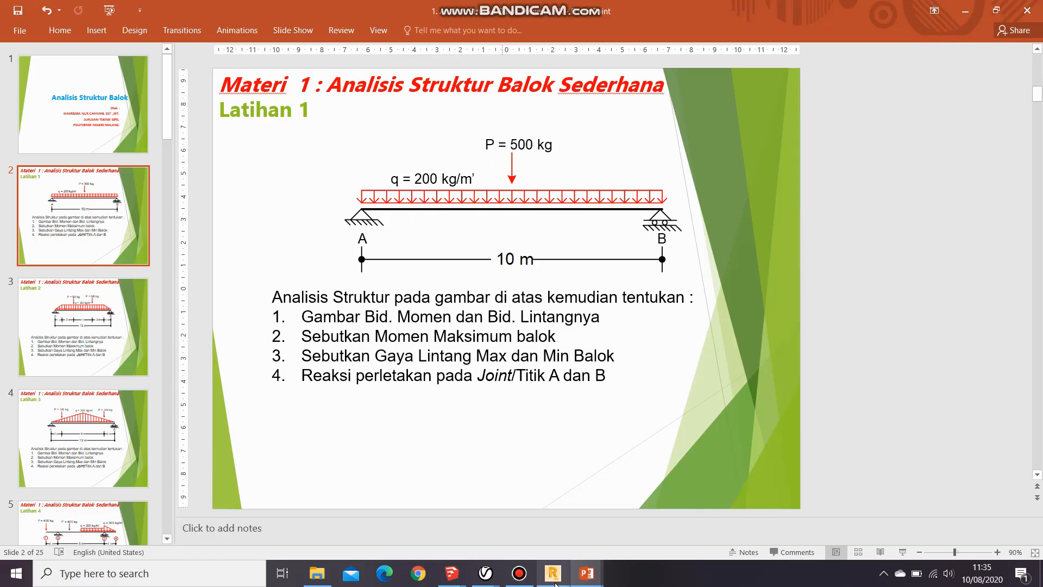
pyautogui.moveTo(553, 573)
pyautogui.click(555, 526)
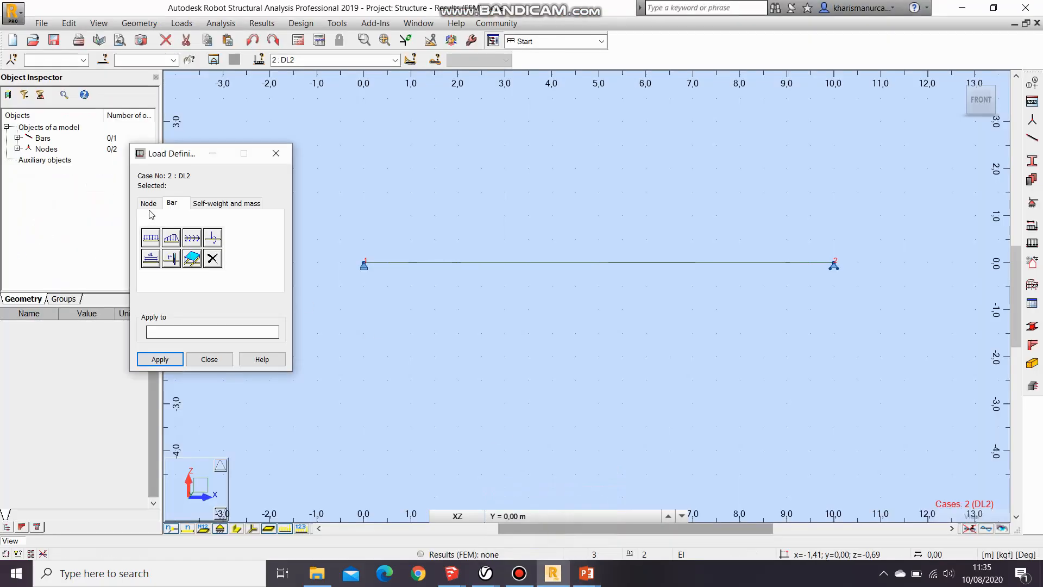
pyautogui.click(149, 205)
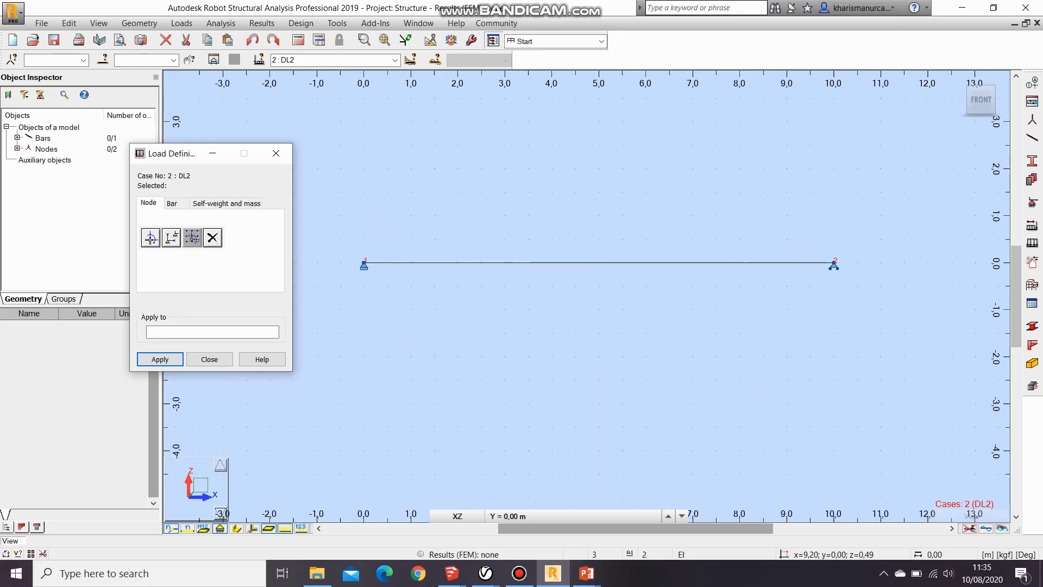
# Step: Recheck the Latihan 1 slide in PowerPoint, return to Robot Structural Analysis, and open the uniform bar load definition
pyautogui.click(172, 203)
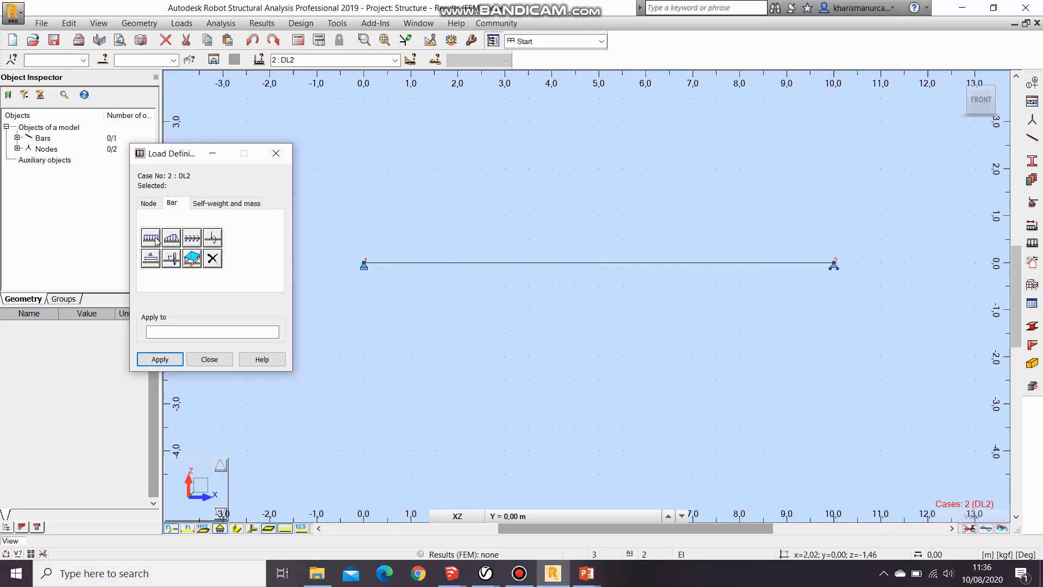
pyautogui.click(587, 568)
pyautogui.click(514, 516)
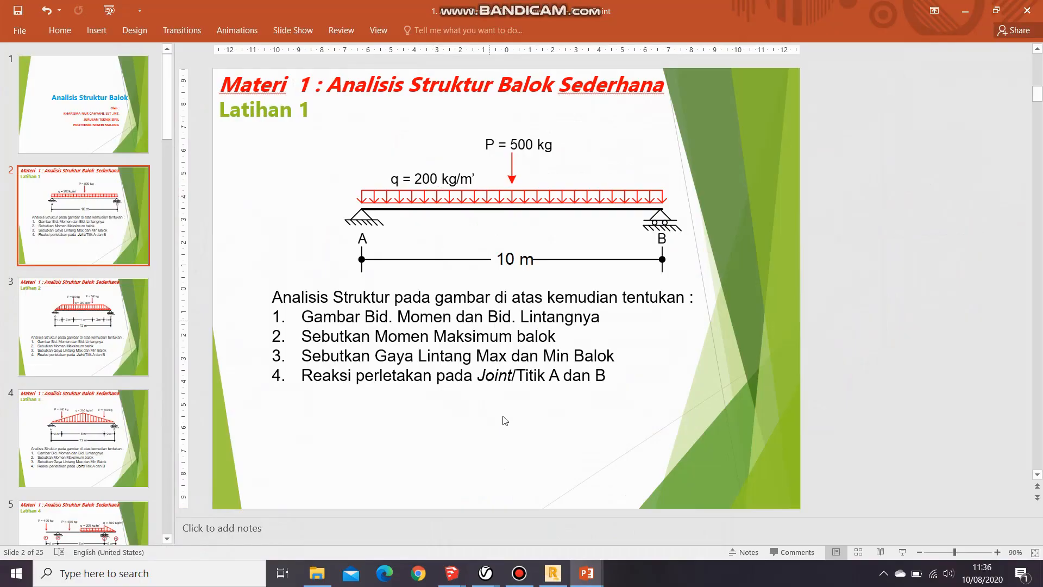
pyautogui.click(559, 571)
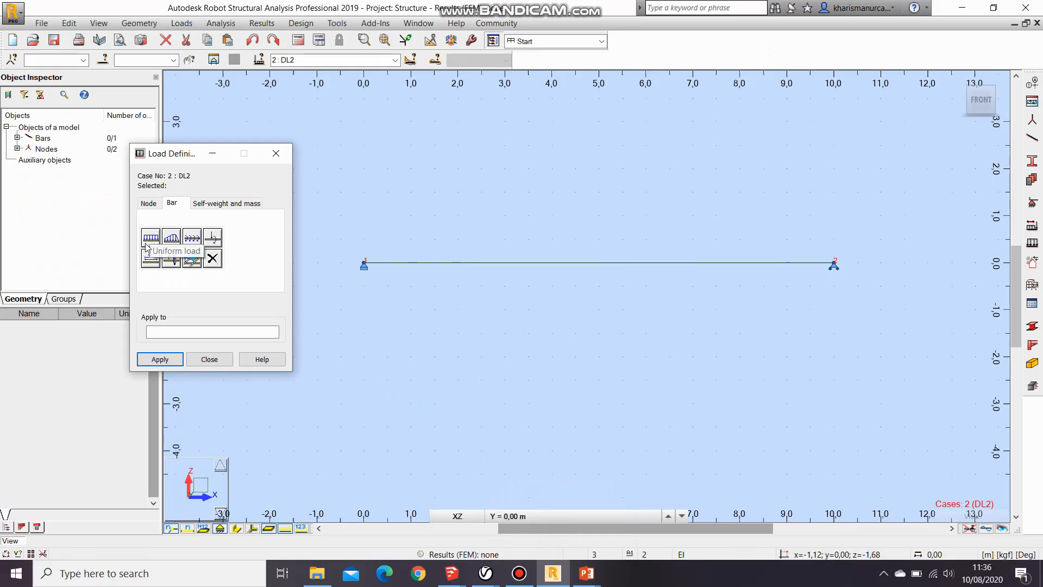
pyautogui.click(146, 245)
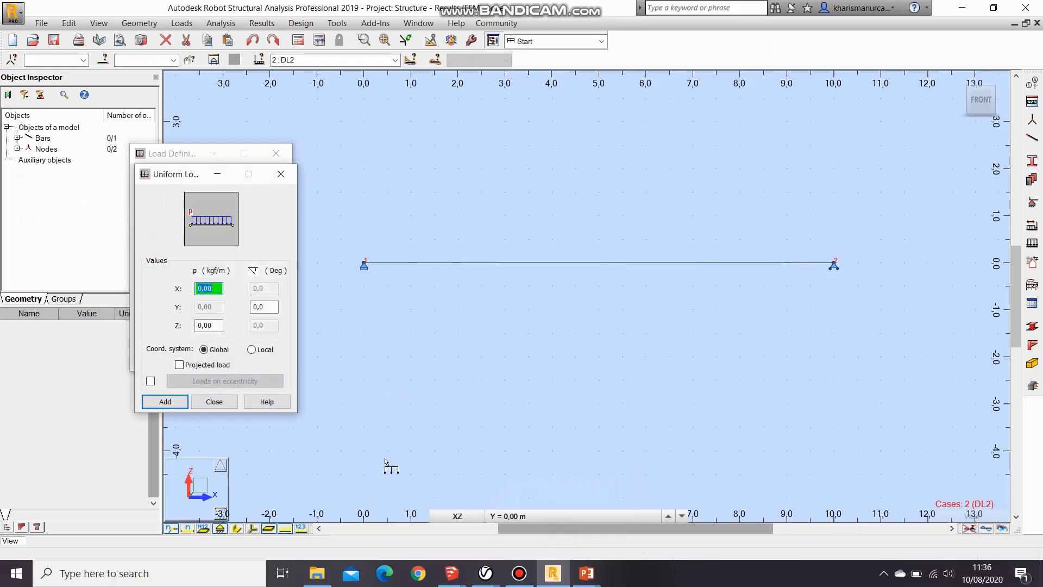
# Step: Review the distributed load on the Latihan 1 slide in PowerPoint, returning each time to the uniform load values in Robot Structural Analysis
pyautogui.moveTo(584, 576)
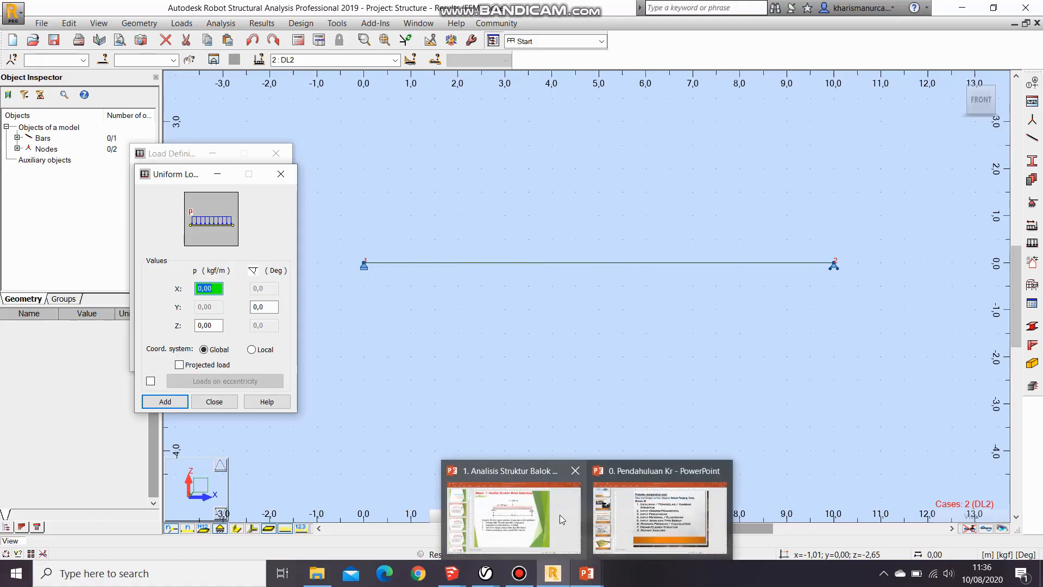
pyautogui.click(560, 514)
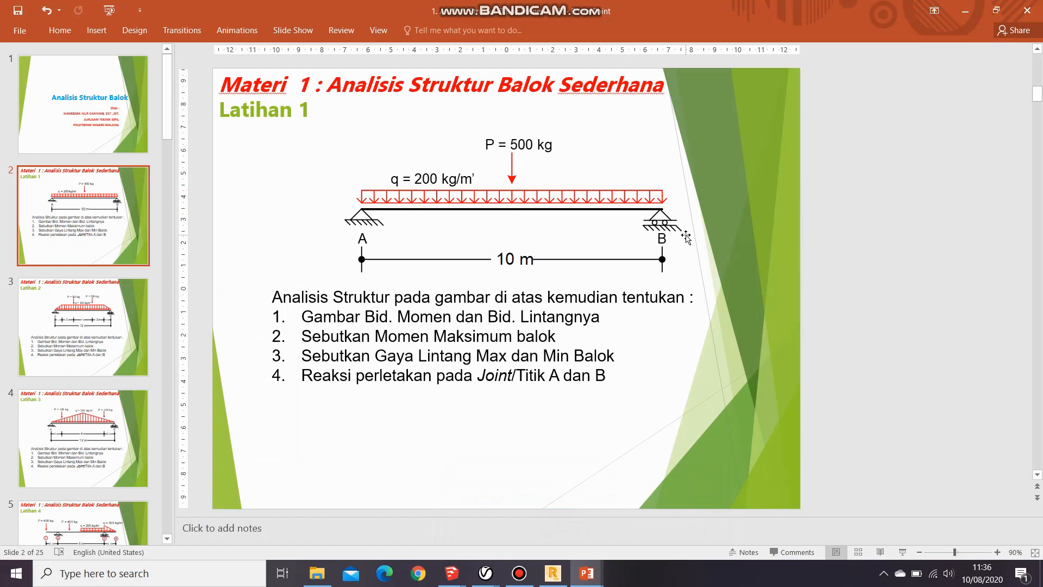
pyautogui.click(553, 573)
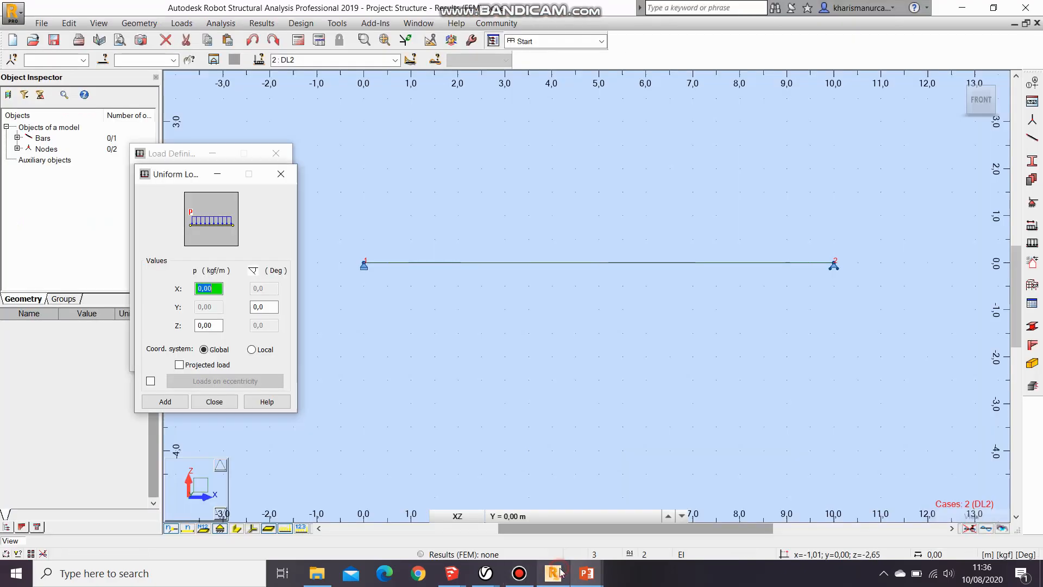
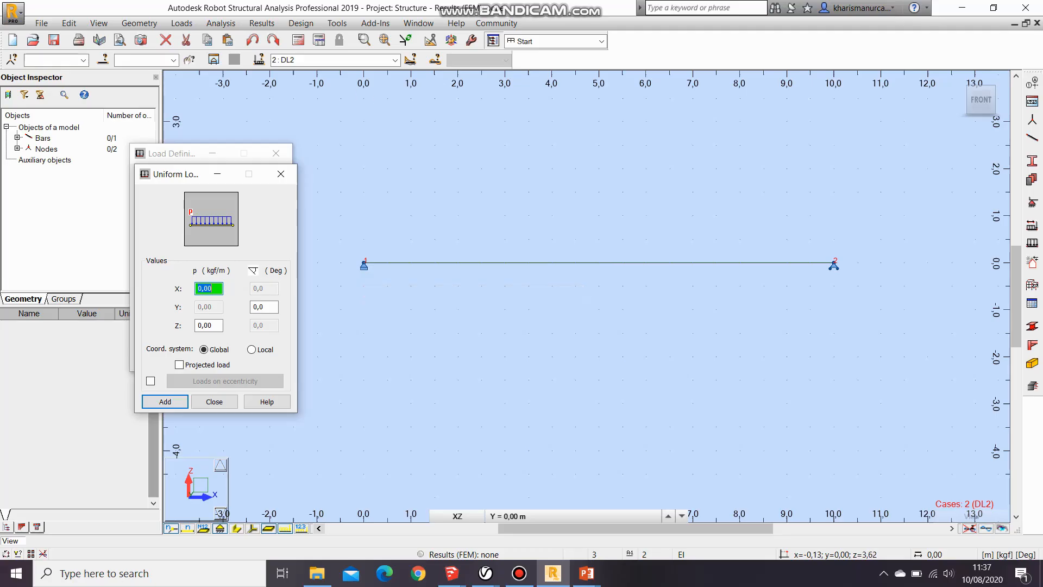
pyautogui.click(586, 573)
pyautogui.click(529, 489)
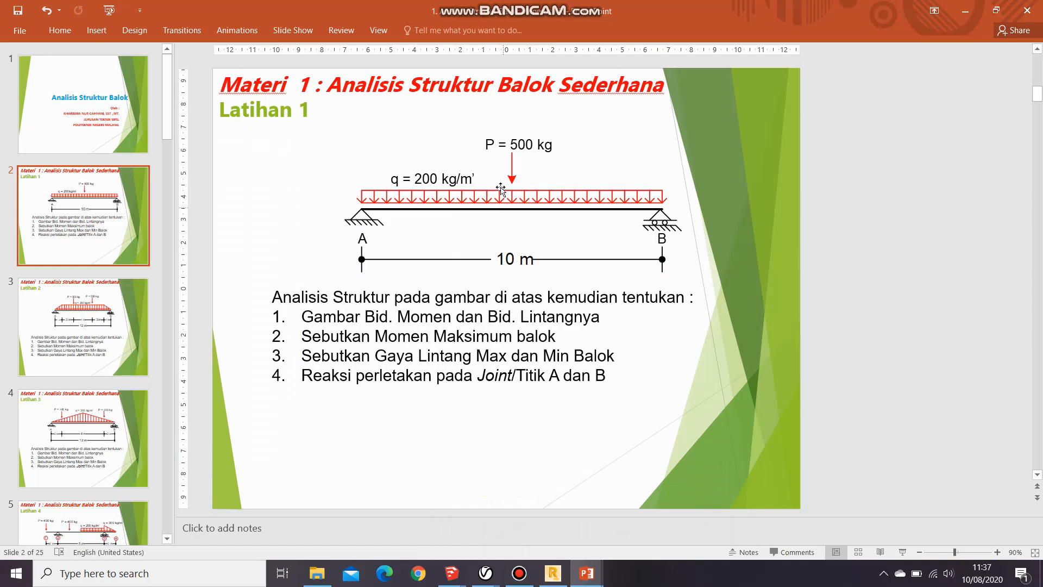
pyautogui.click(553, 573)
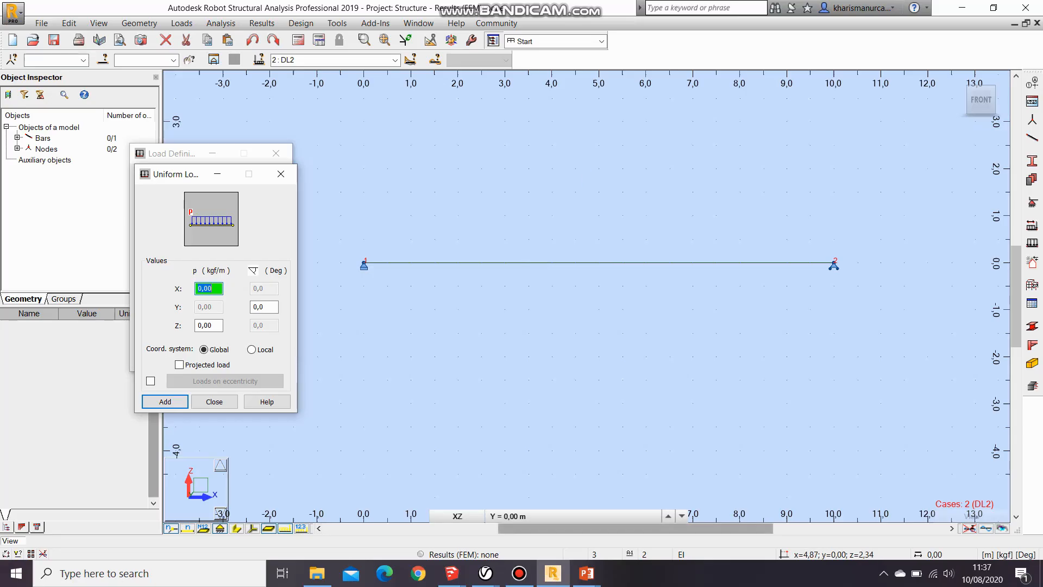
# Step: Define a uniform load of -200 kgf/m in the global Z direction and apply it to the beam
pyautogui.click(215, 325)
pyautogui.moveTo(215, 325); pyautogui.dragTo(185, 332)
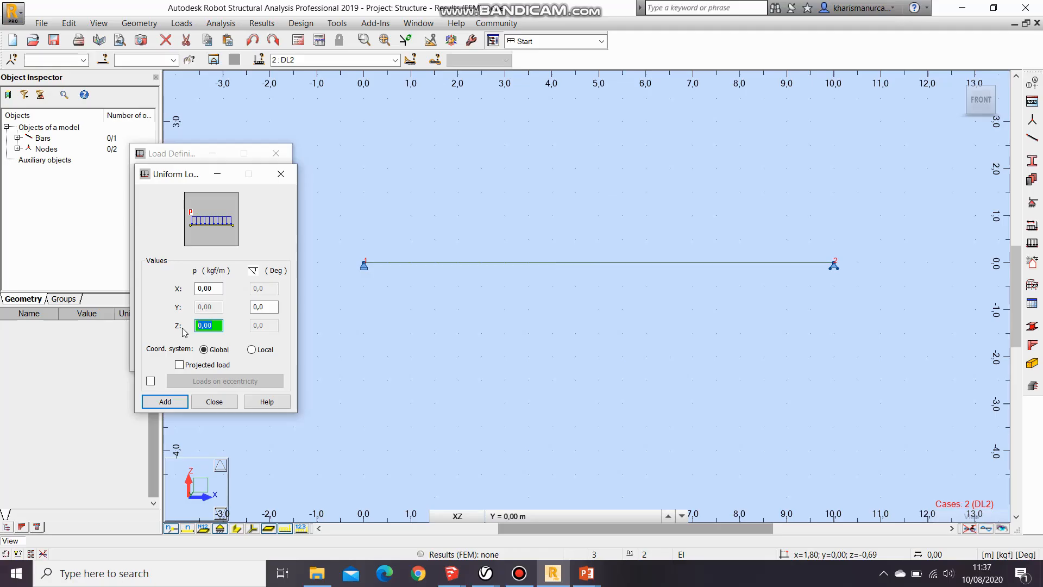
pyautogui.write('-200')
pyautogui.click(165, 402)
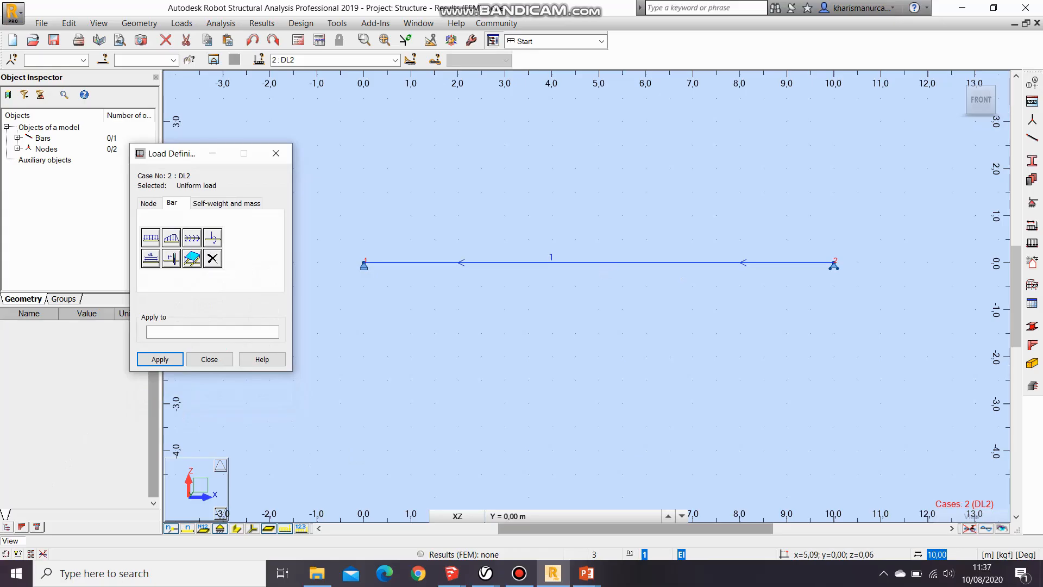
pyautogui.click(602, 262)
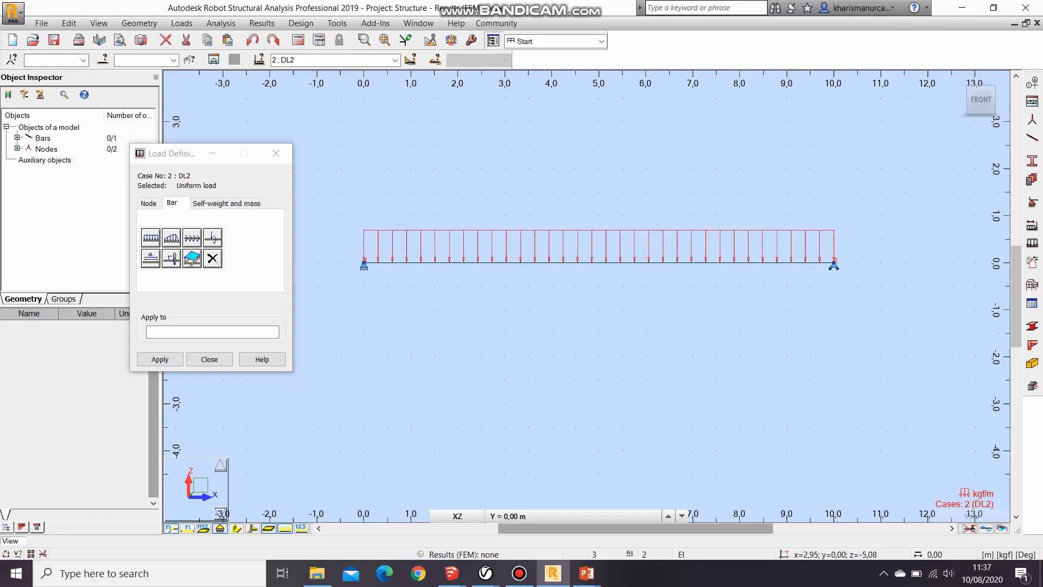
# Step: Check the point load in PowerPoint and, back in Robot Structural Analysis, define a bar force of 500 kgf in Z
pyautogui.moveTo(585, 573)
pyautogui.click(522, 508)
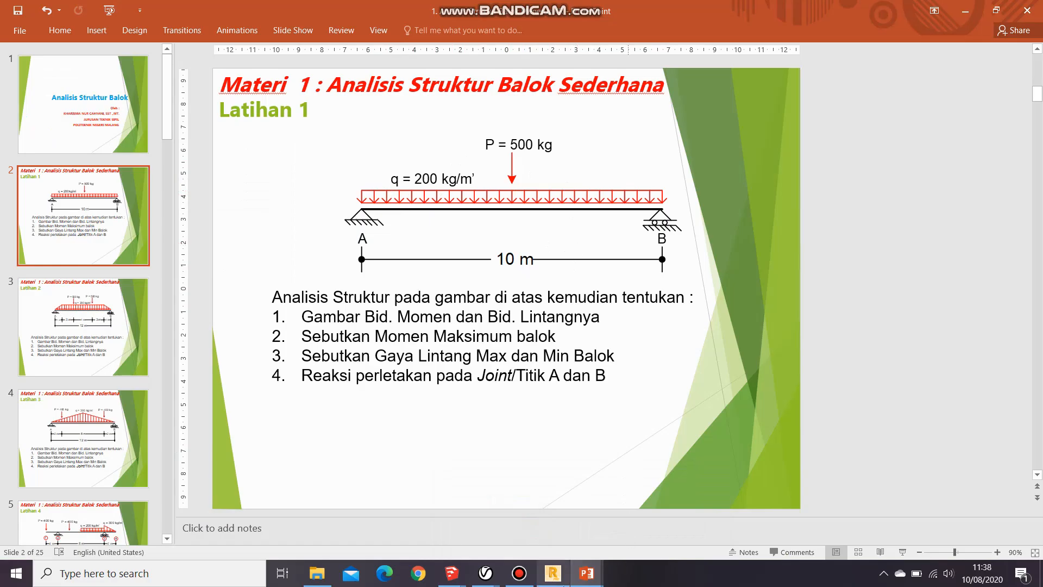
pyautogui.click(561, 581)
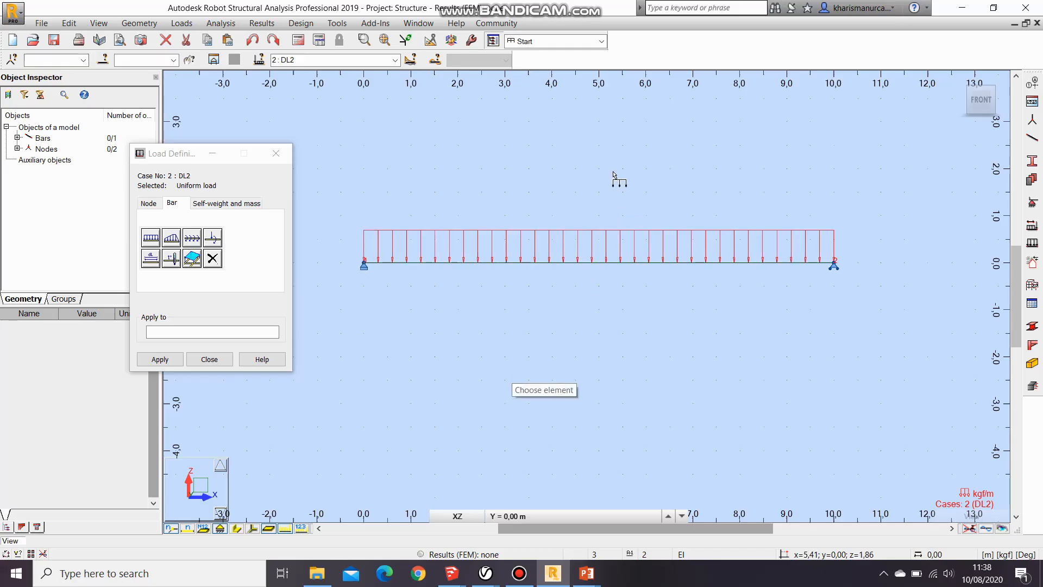
pyautogui.click(215, 242)
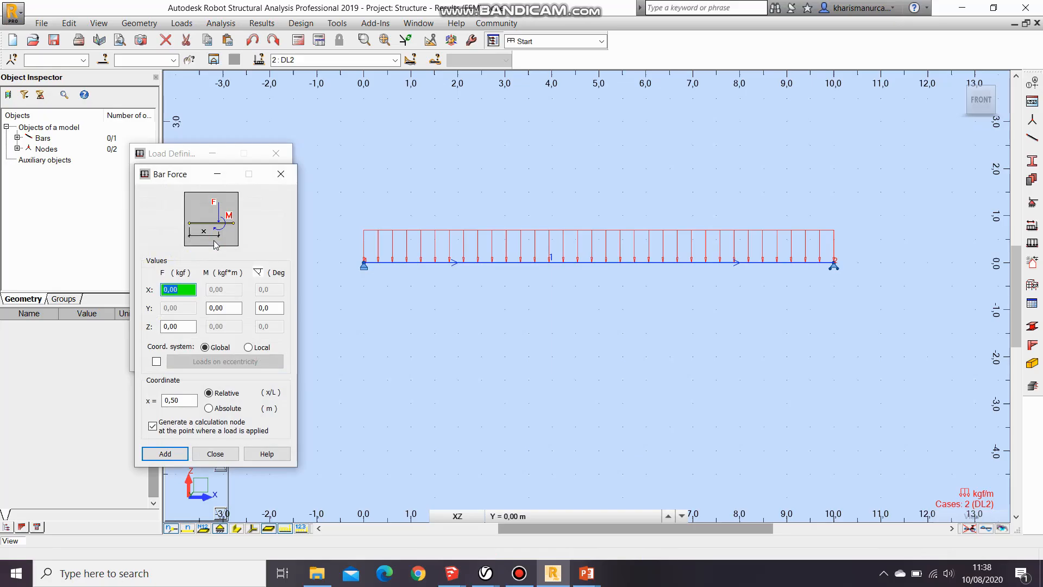
pyautogui.click(180, 326)
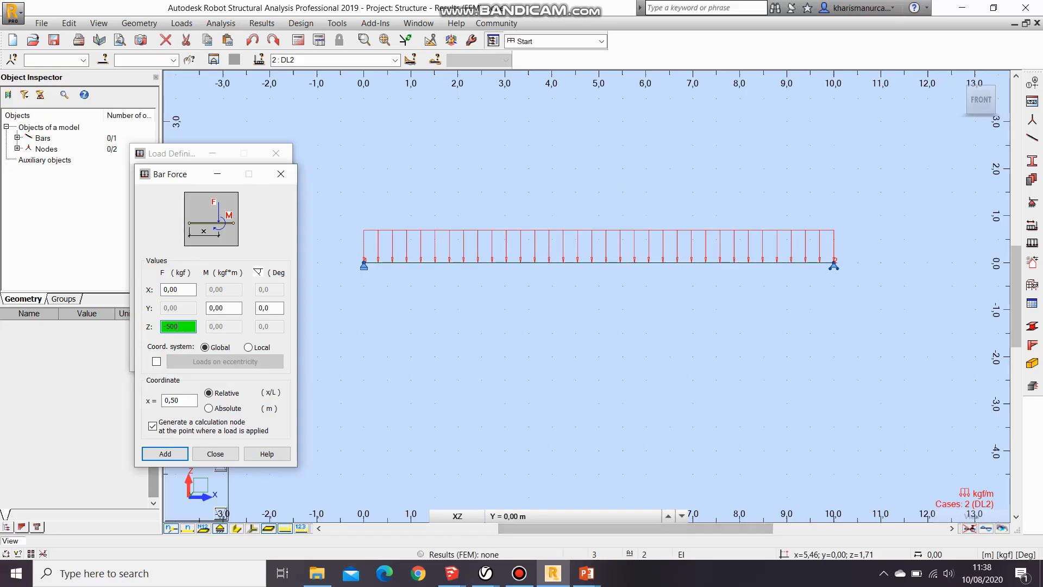
pyautogui.moveTo(168, 325); pyautogui.dragTo(163, 324)
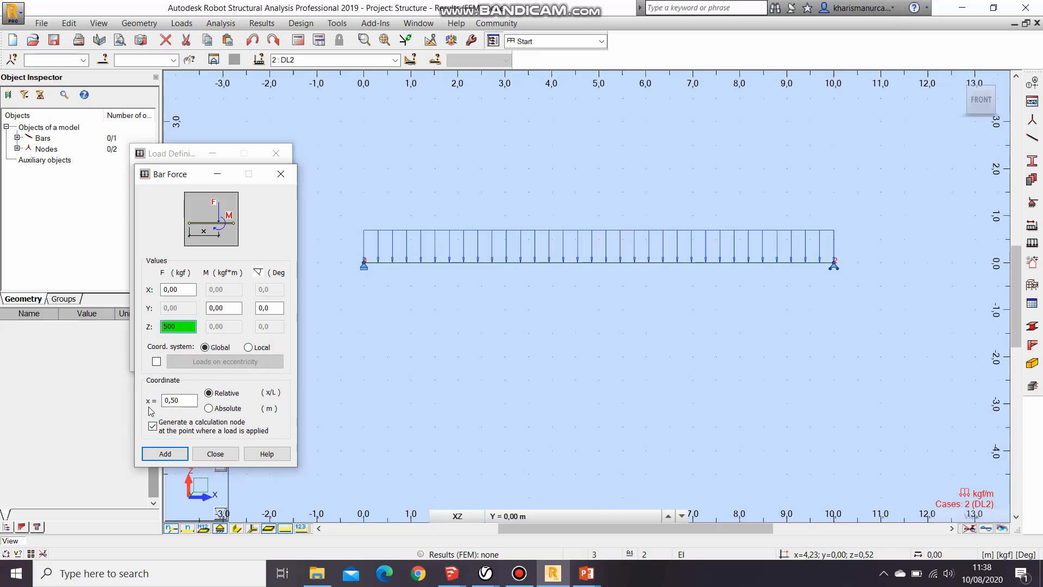
# Step: Compare the absolute and relative position options for the bar force and recheck the load's location on the PowerPoint slide
pyautogui.click(229, 412)
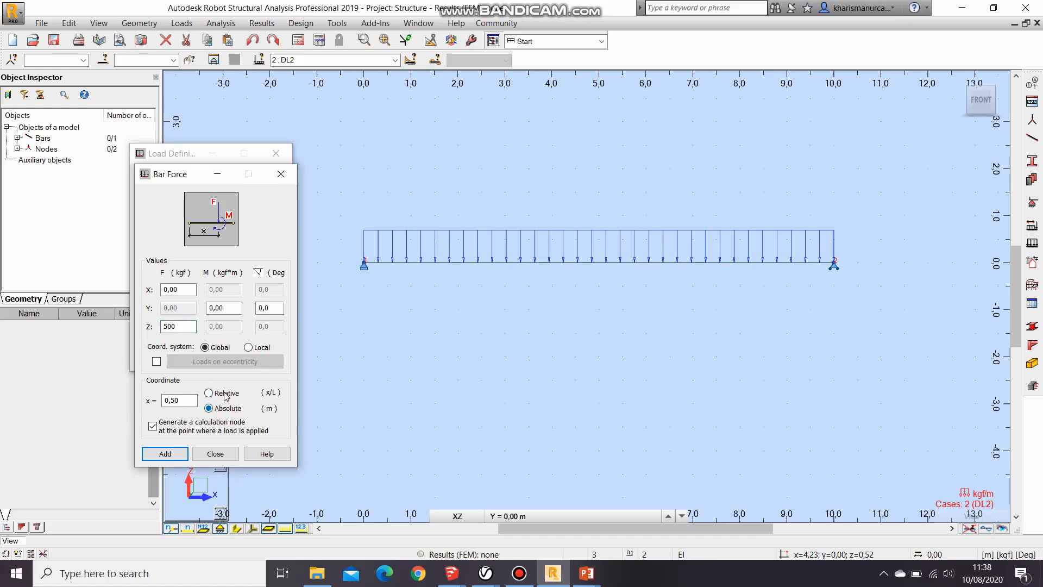
pyautogui.click(220, 394)
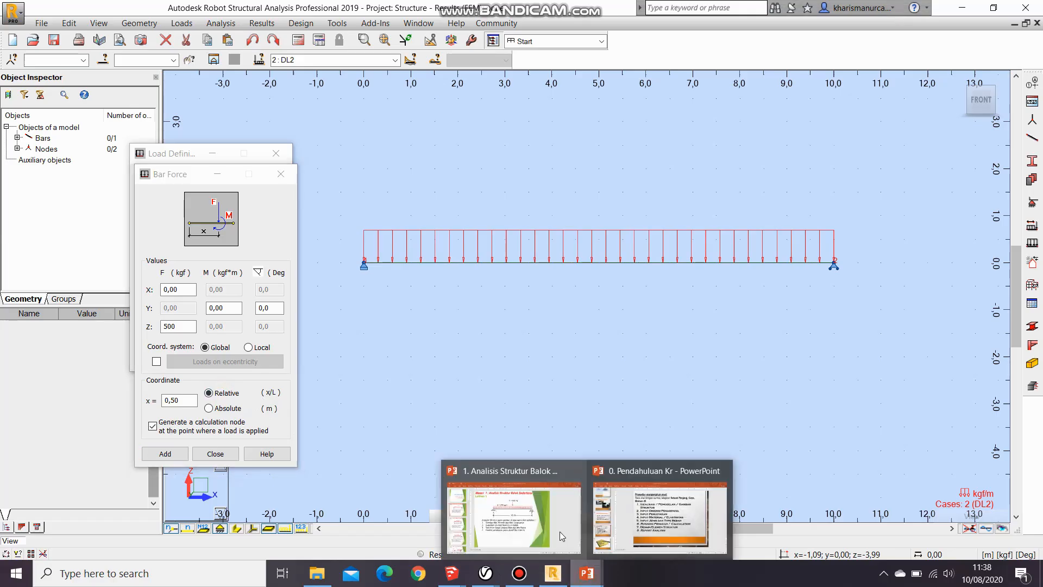
pyautogui.click(544, 522)
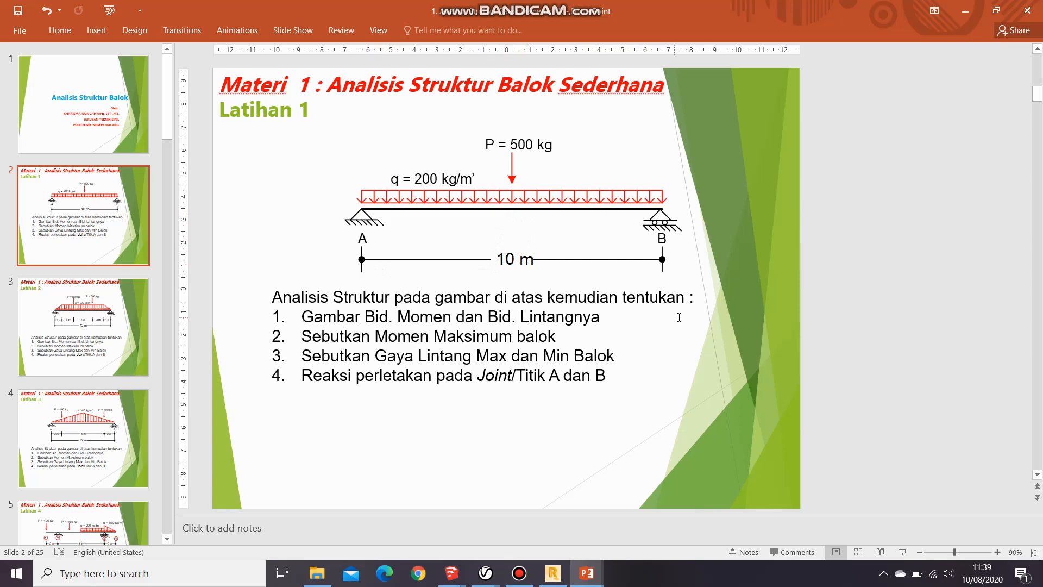
pyautogui.click(966, 10)
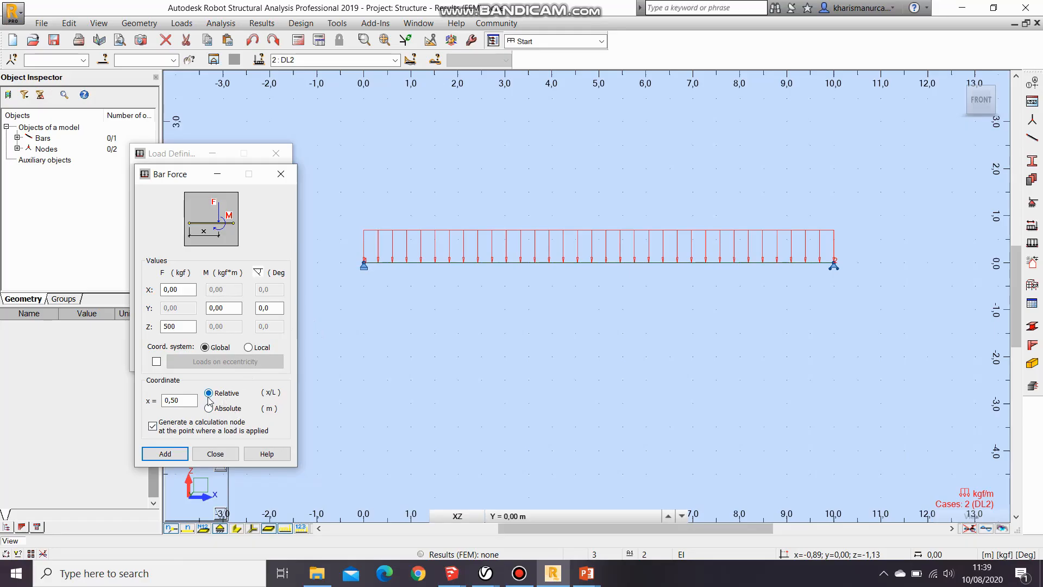
# Step: Set the bar force position to absolute x = 5 m, checking the span on the Latihan 1 slide in PowerPoint
pyautogui.doubleClick(179, 401)
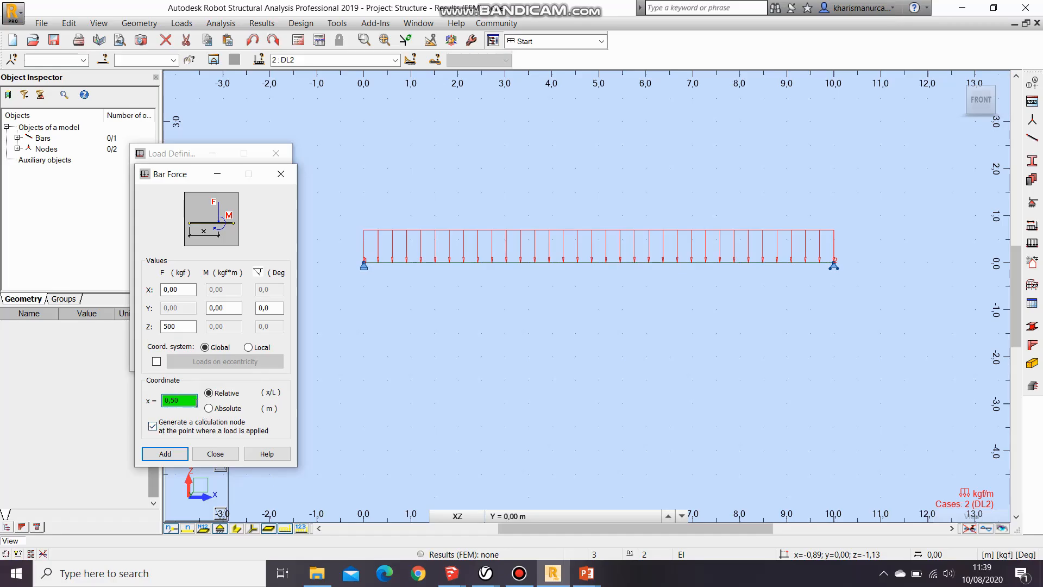
pyautogui.click(229, 410)
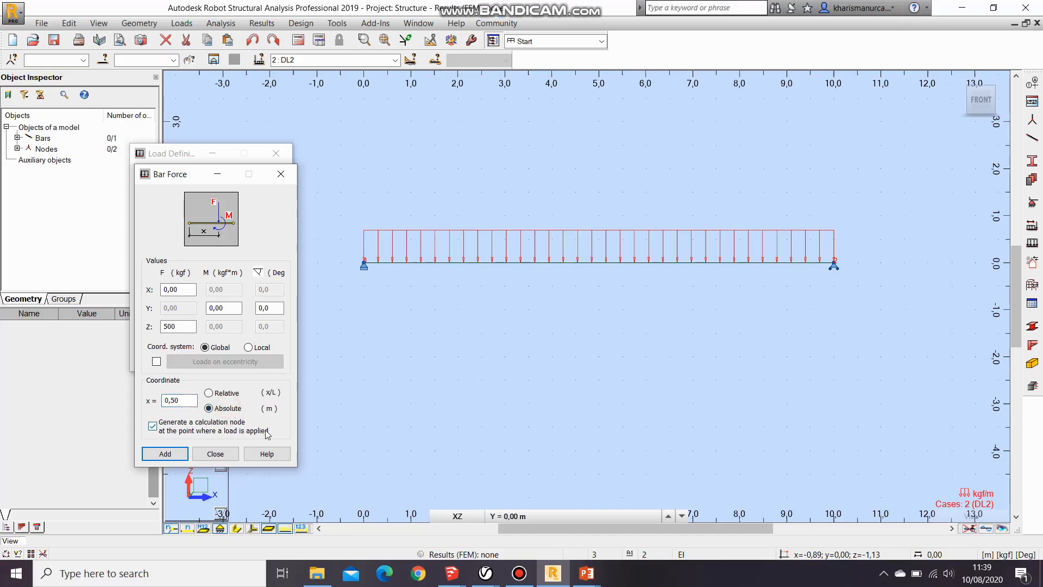
pyautogui.doubleClick(179, 401)
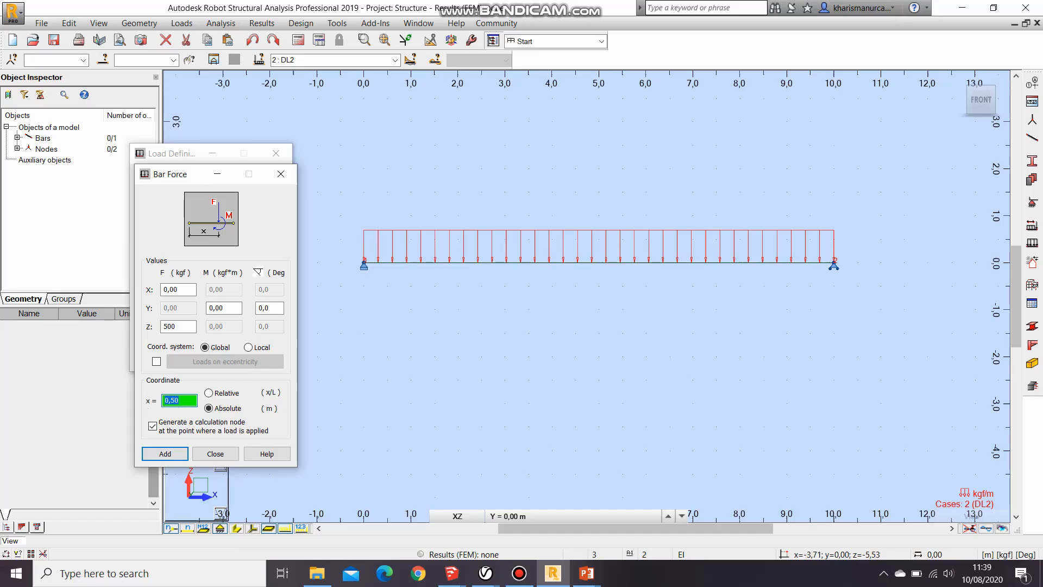
pyautogui.click(586, 573)
pyautogui.click(507, 530)
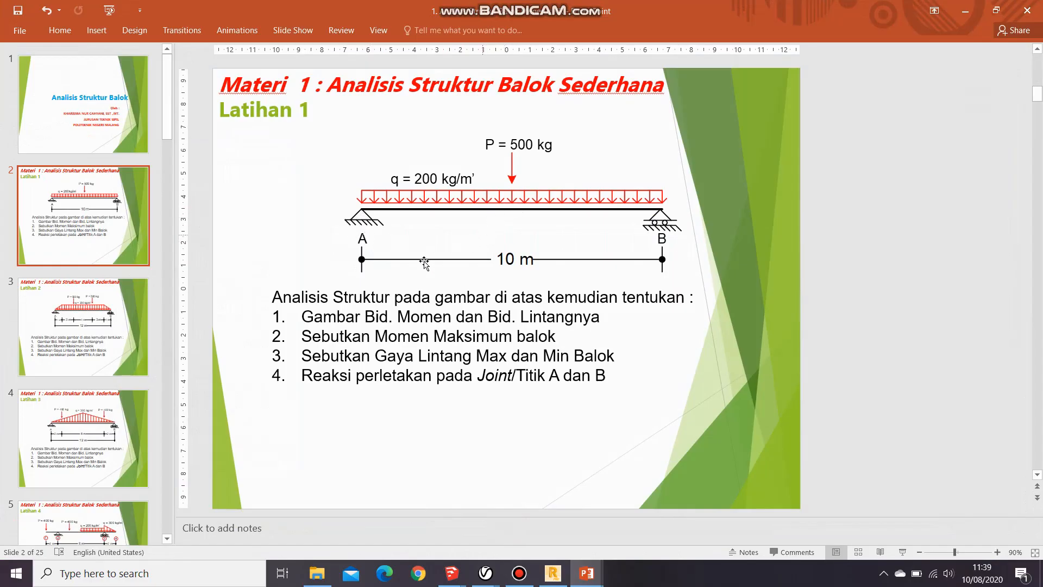
pyautogui.moveTo(515, 574)
pyautogui.click(965, 11)
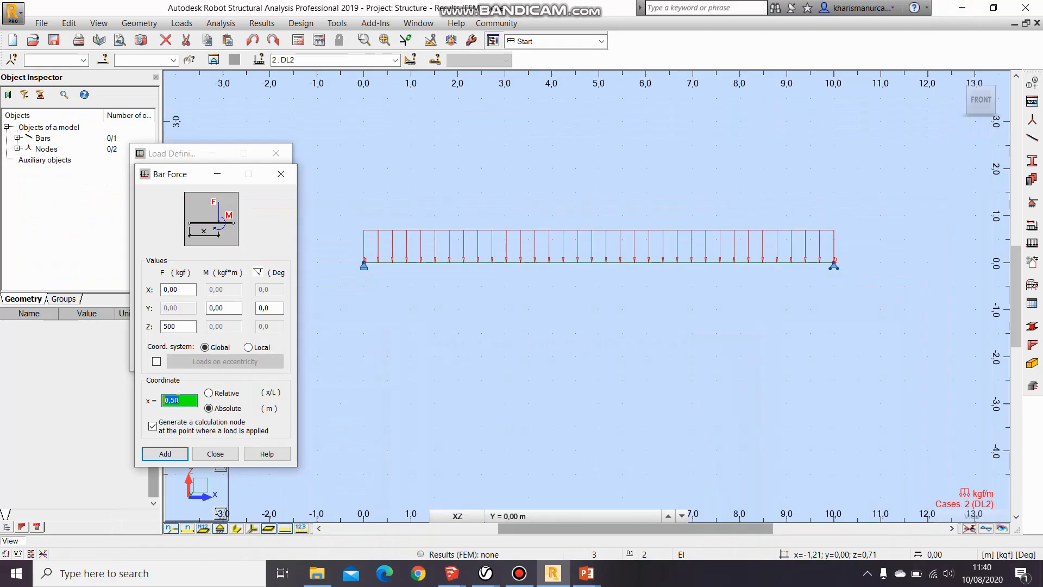
pyautogui.write('5')
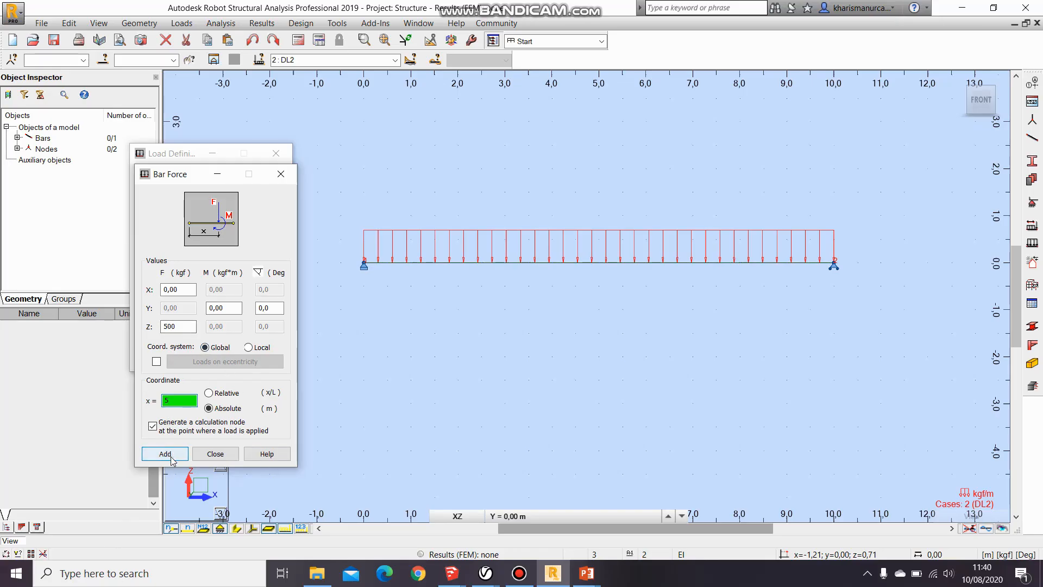
# Step: Switch the bar force position to relative and set x to 0,5
pyautogui.click(209, 393)
pyautogui.click(176, 405)
pyautogui.moveTo(176, 404); pyautogui.dragTo(144, 401)
pyautogui.write('0,5')
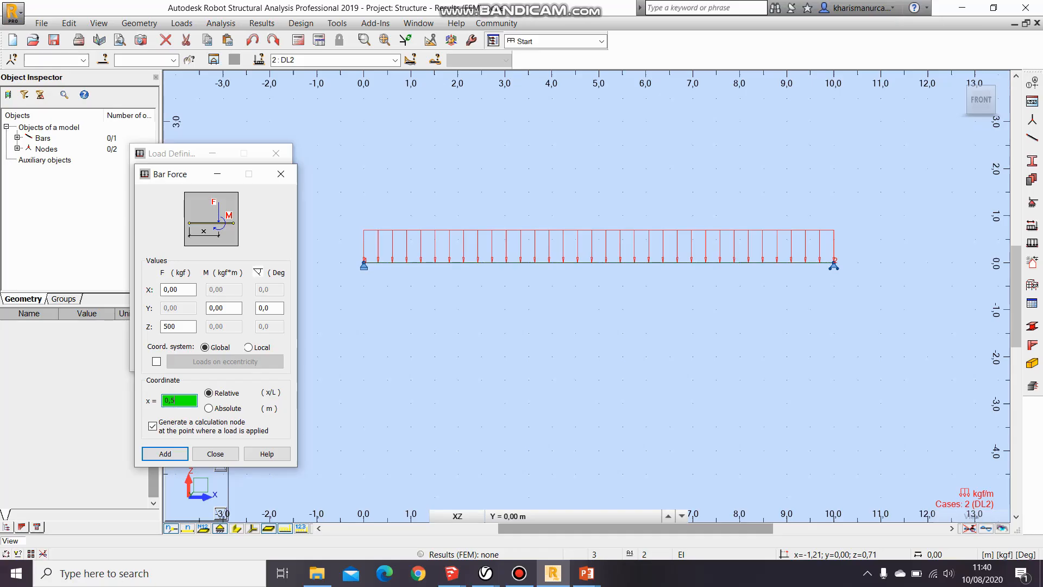
# Step: Set the bar force position to absolute x = 5 m, apply the force to the beam, and close the load definition
pyautogui.click(228, 408)
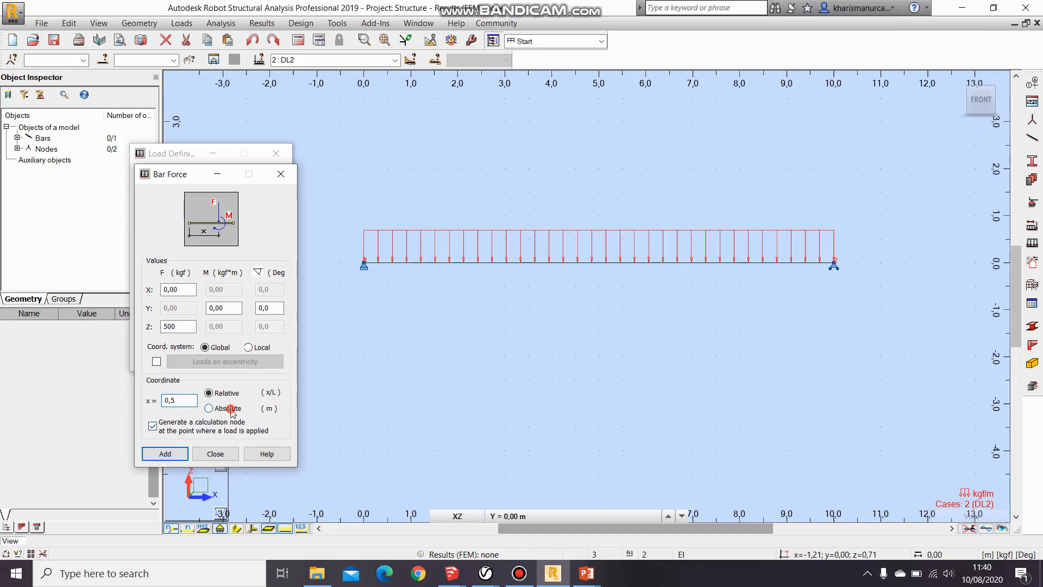
pyautogui.moveTo(193, 402); pyautogui.dragTo(157, 406)
pyautogui.write('5')
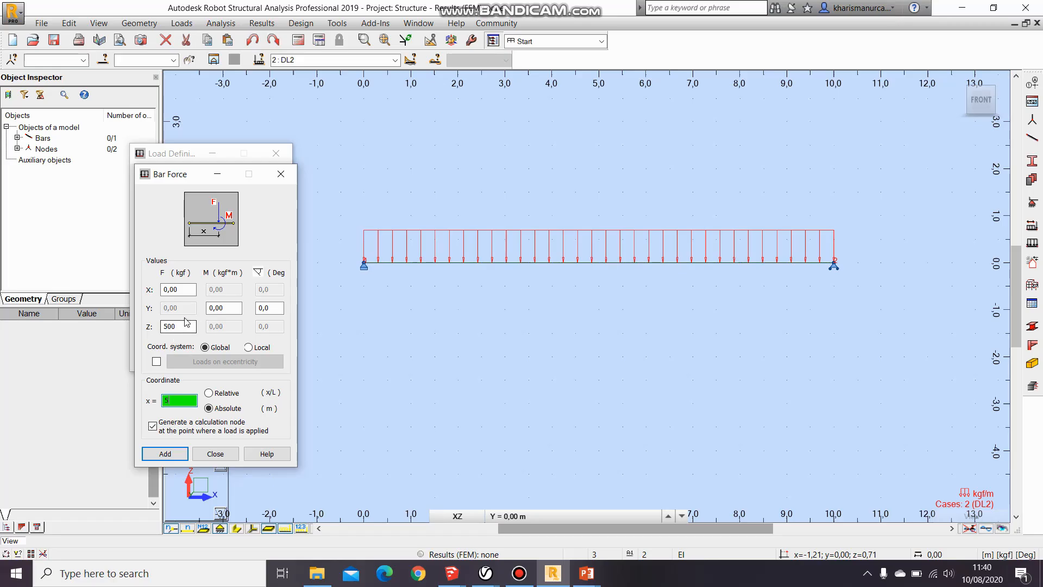
pyautogui.click(169, 454)
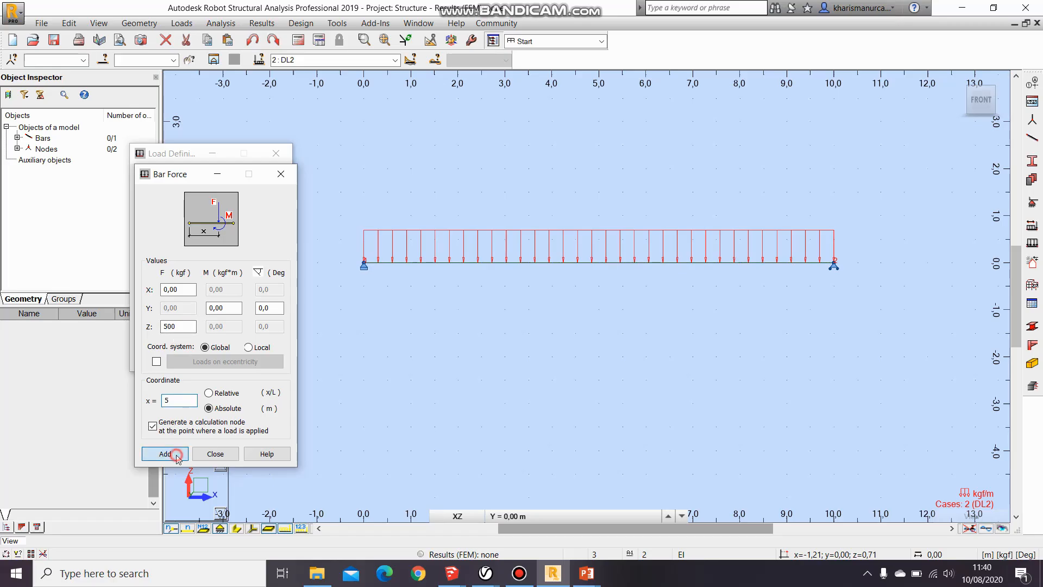
pyautogui.click(584, 263)
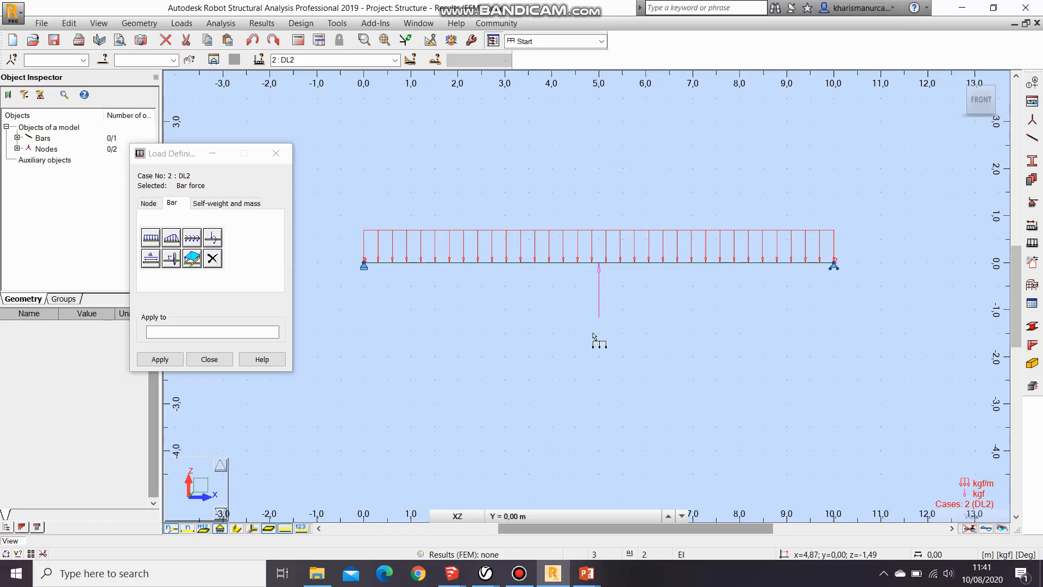
pyautogui.click(210, 359)
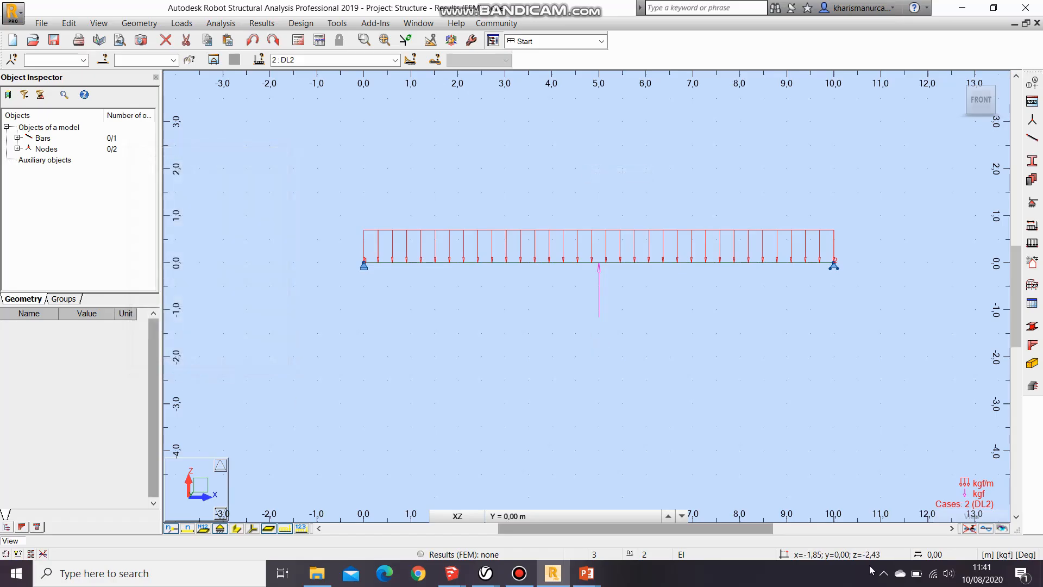
# Step: Modify the midspan bar force in DL2 to Fz = -500 kgf, applying the change only to the indicated load
pyautogui.rightClick(599, 313)
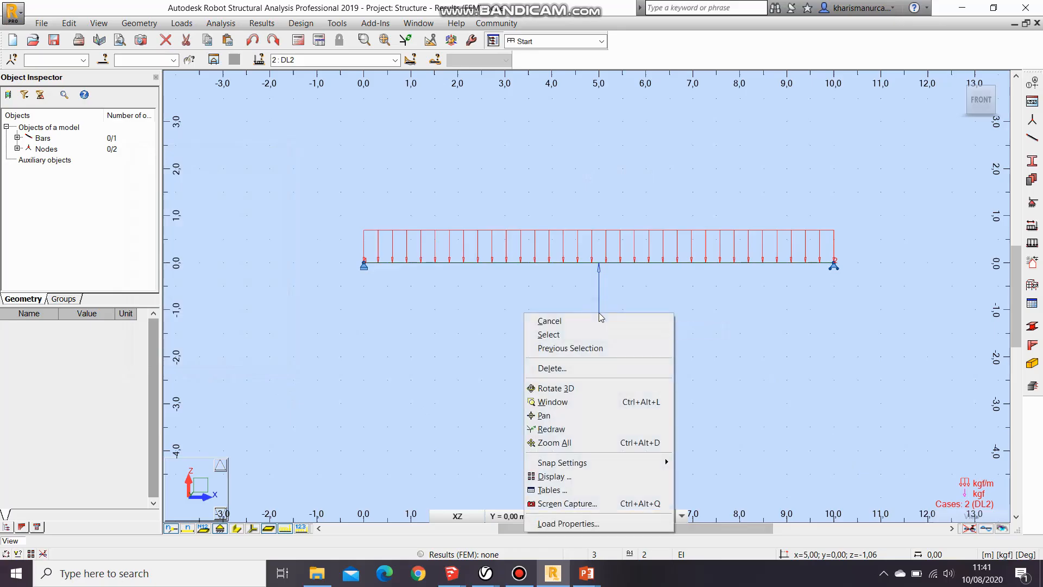
pyautogui.click(663, 297)
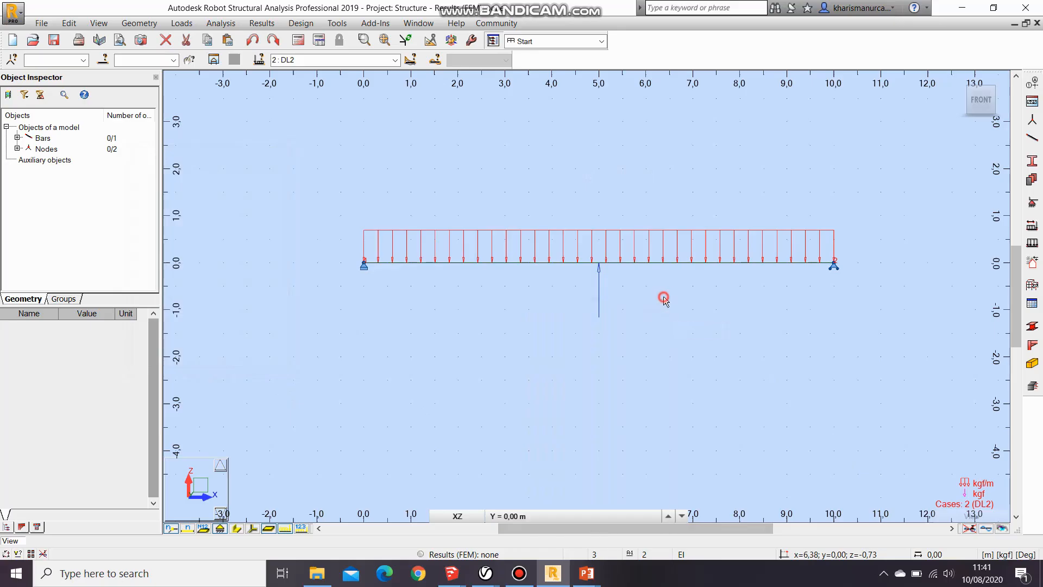
pyautogui.rightClick(599, 290)
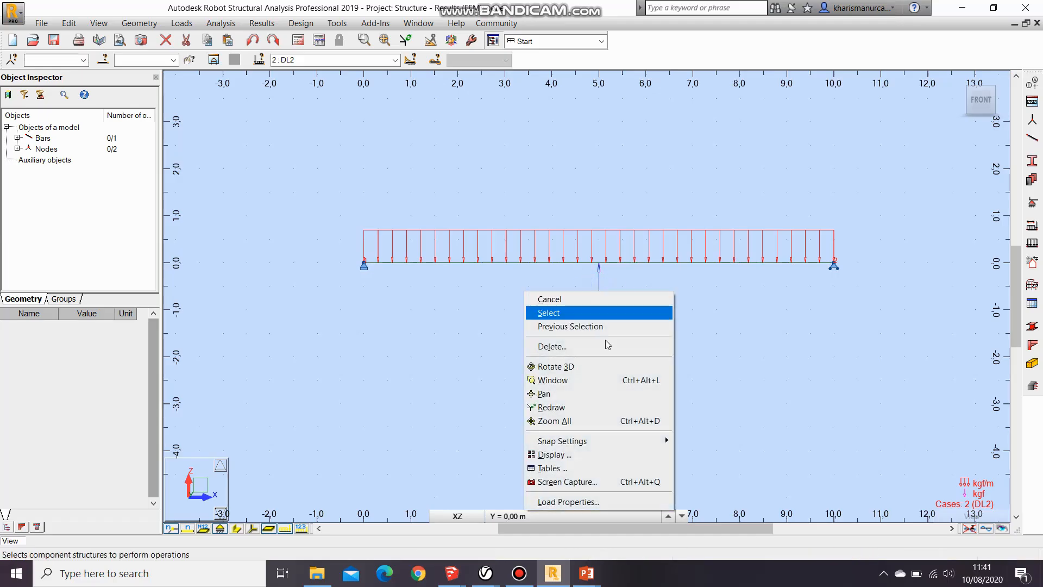
pyautogui.click(650, 502)
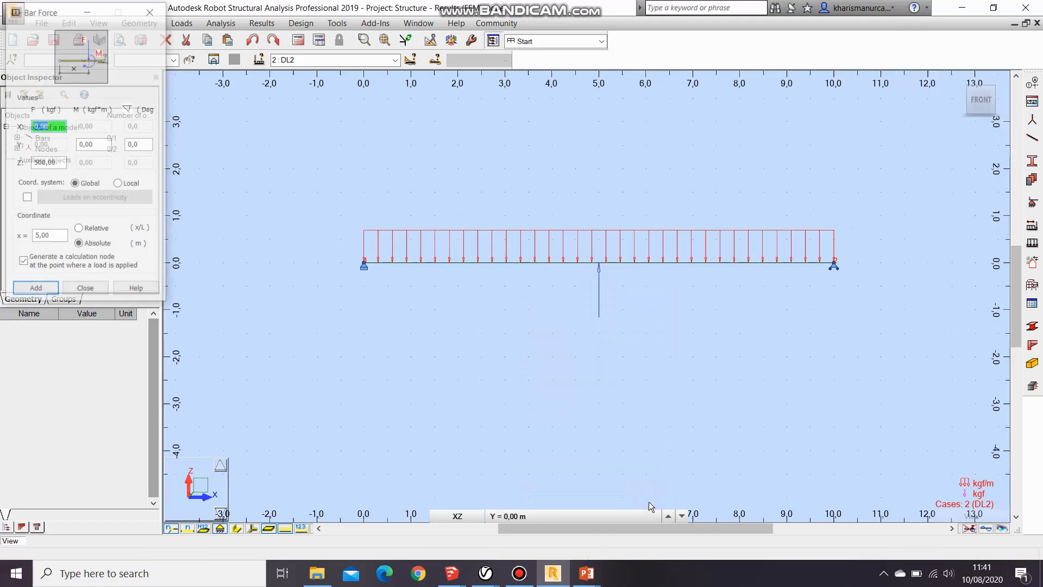
pyautogui.moveTo(38, 4); pyautogui.dragTo(186, 99)
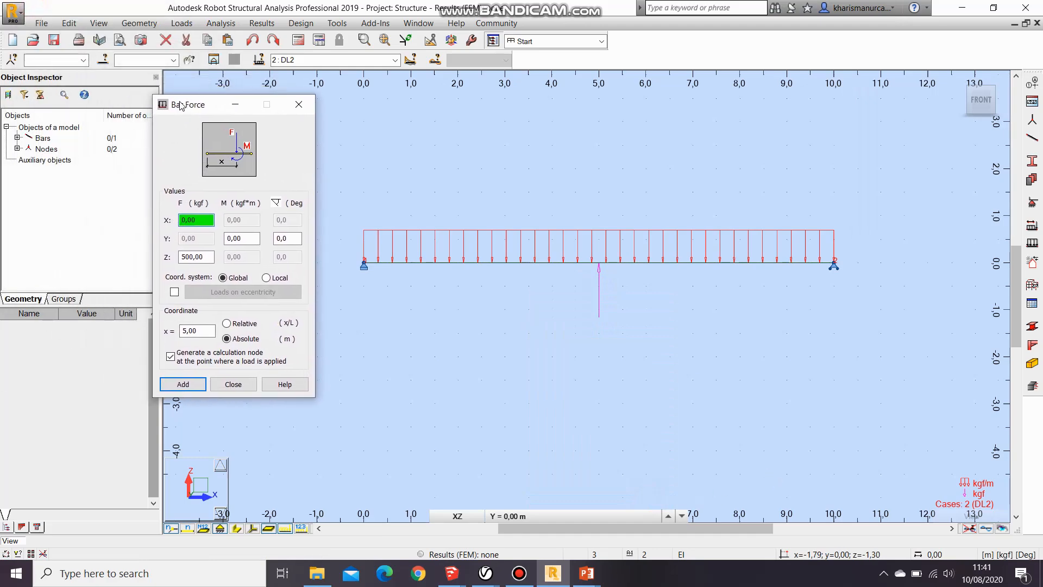
pyautogui.click(183, 257)
pyautogui.write('-')
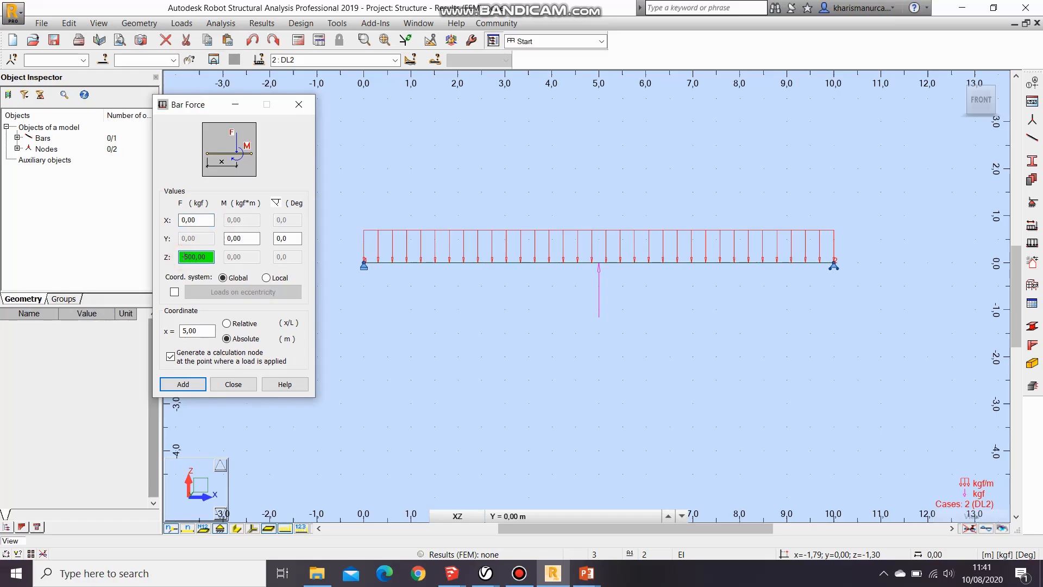
pyautogui.click(183, 385)
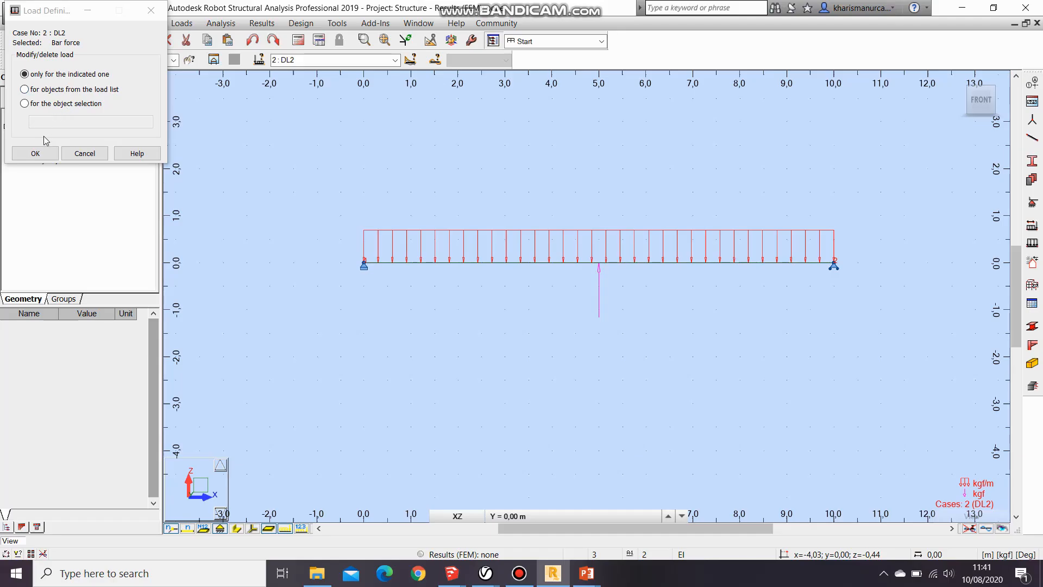
pyautogui.click(36, 154)
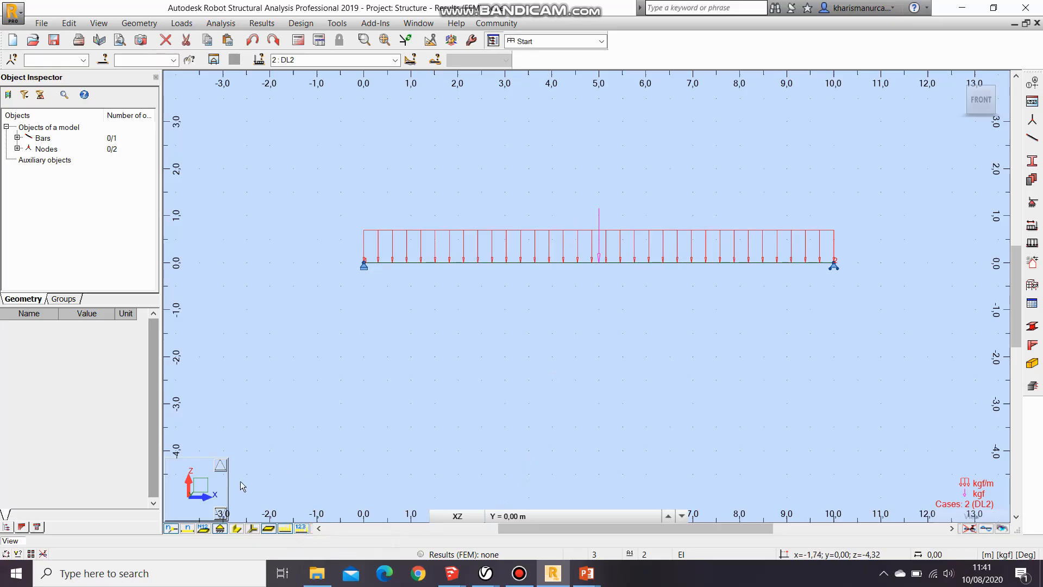
# Step: Show the load values on the beam, turn them off again, and hide the load symbols
pyautogui.click(301, 528)
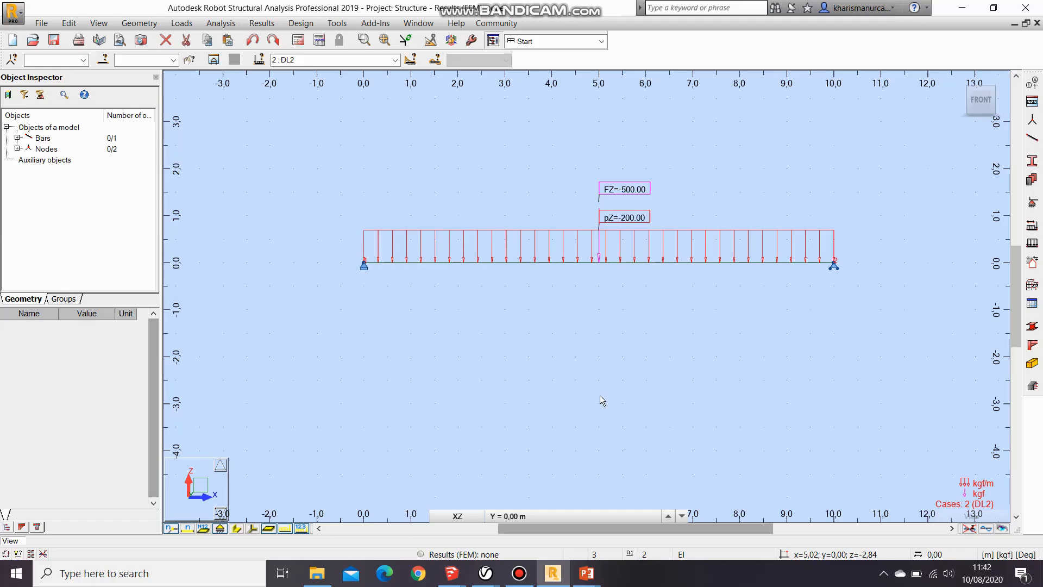
pyautogui.click(302, 528)
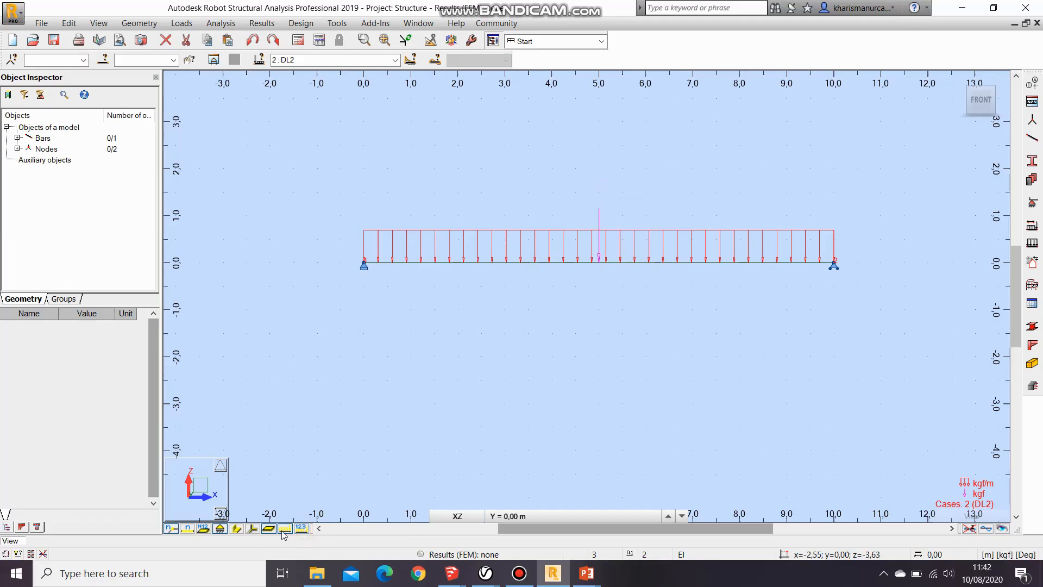
pyautogui.click(285, 530)
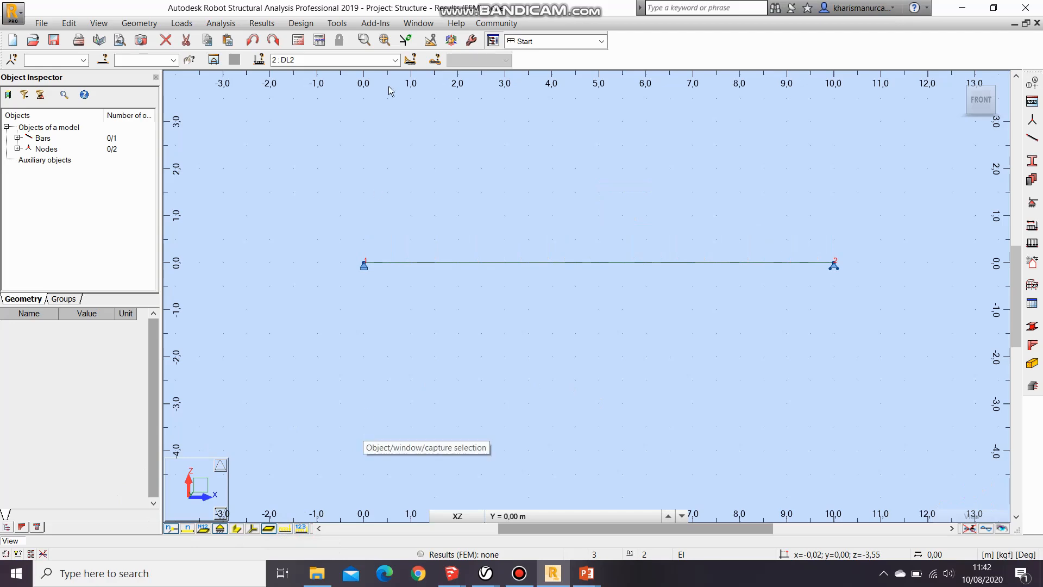
# Step: Check the procedure slide in PowerPoint, return to Robot, run the calculations accepting the instability prompt, and close the calculation messages
pyautogui.click(586, 573)
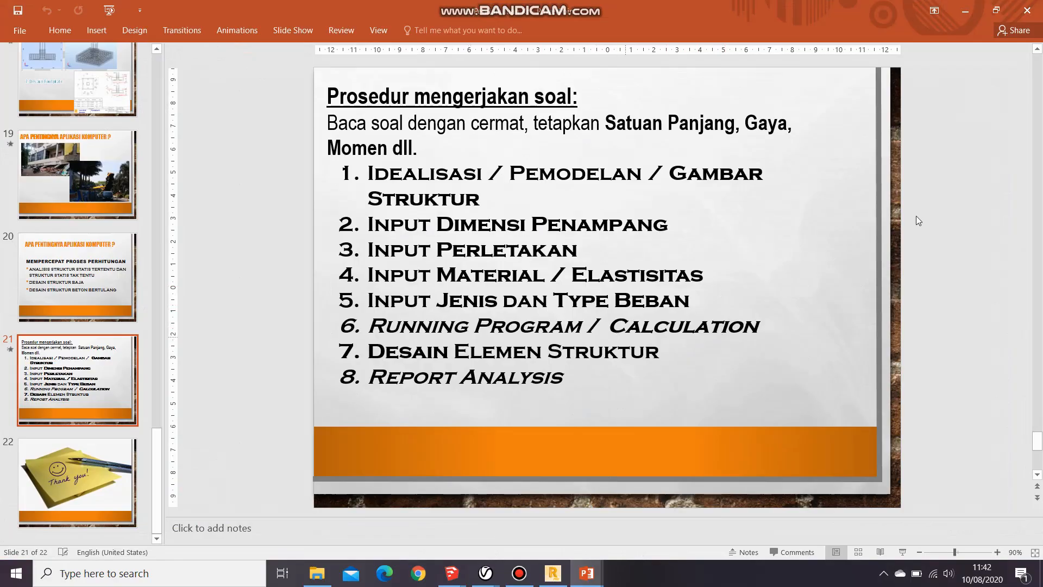
pyautogui.click(964, 10)
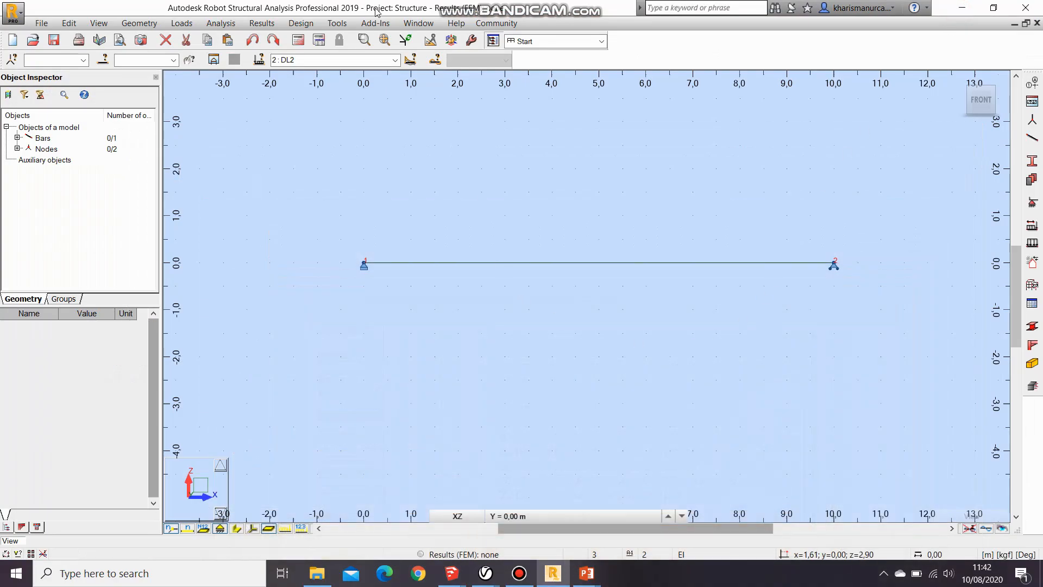
pyautogui.click(231, 26)
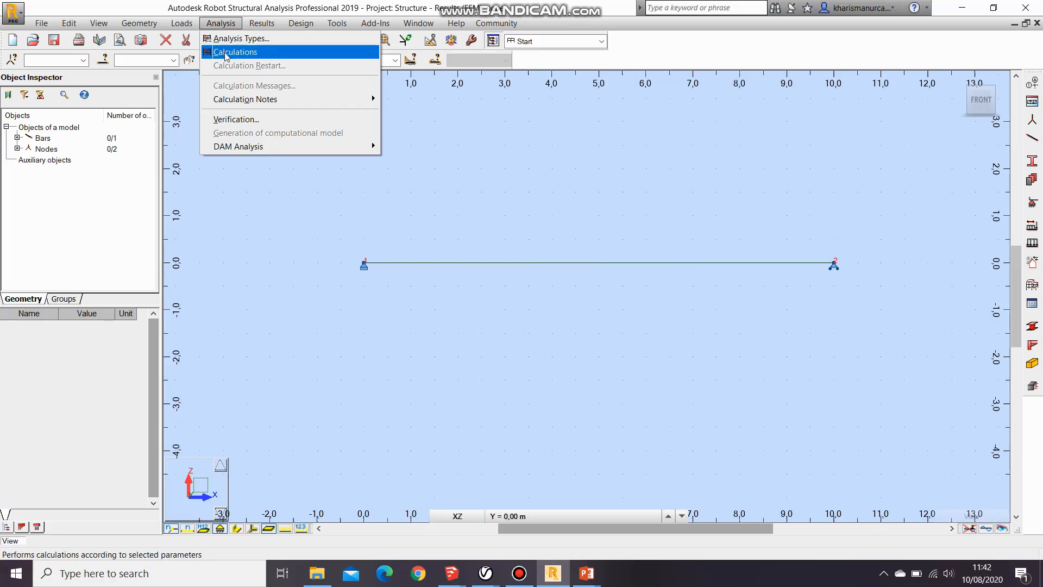
pyautogui.click(226, 52)
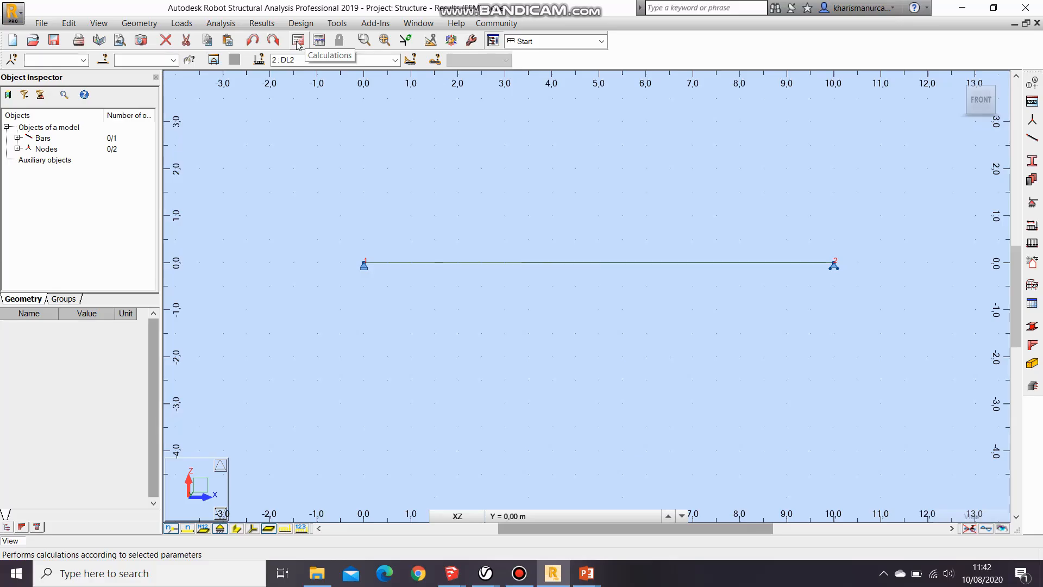
pyautogui.click(299, 46)
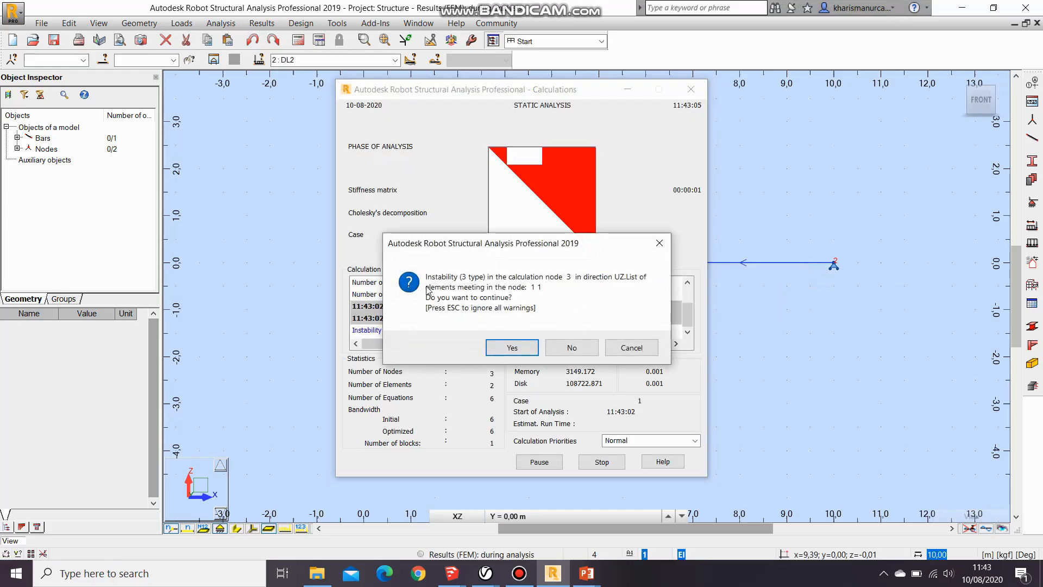
pyautogui.click(512, 348)
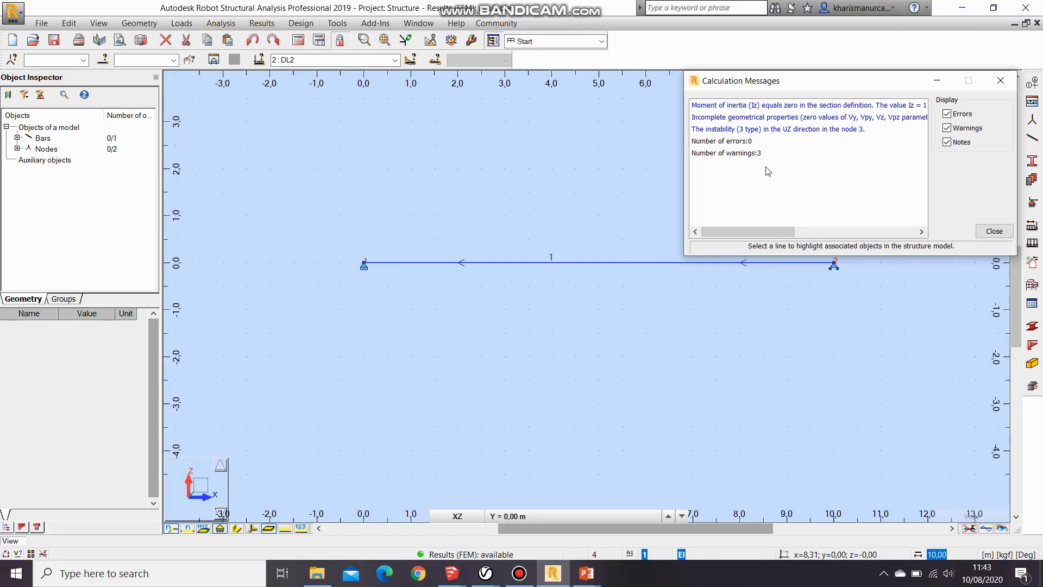
pyautogui.click(993, 233)
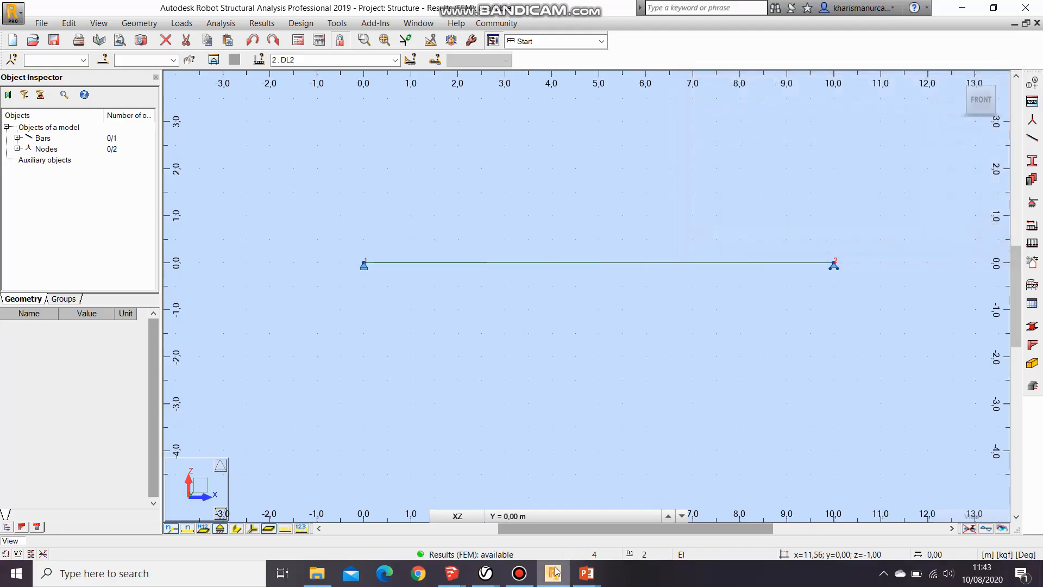
# Step: Open the bar result diagrams and display the Fx axial force diagram on the beam
pyautogui.moveTo(556, 571)
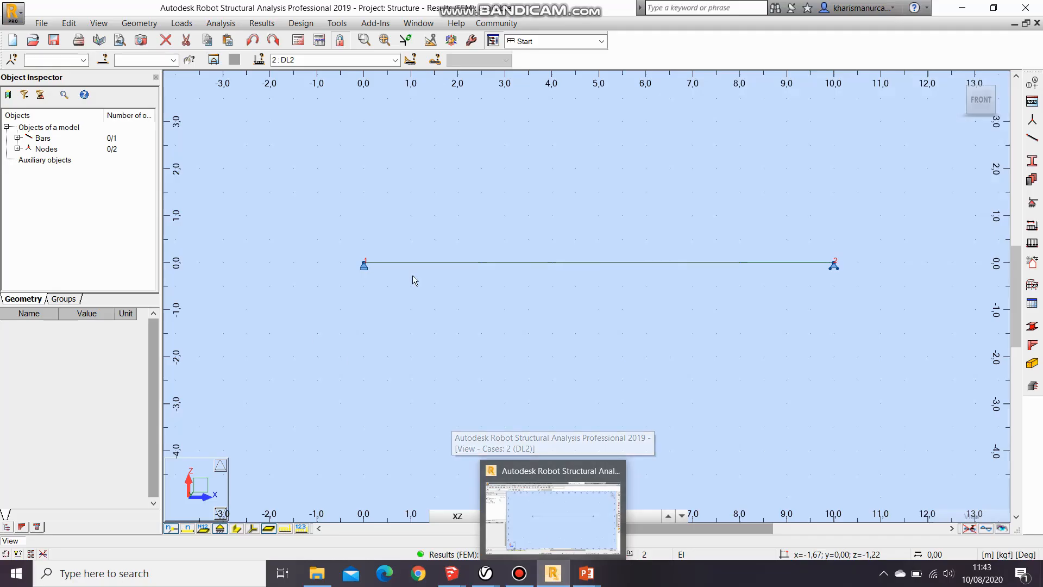
pyautogui.click(270, 25)
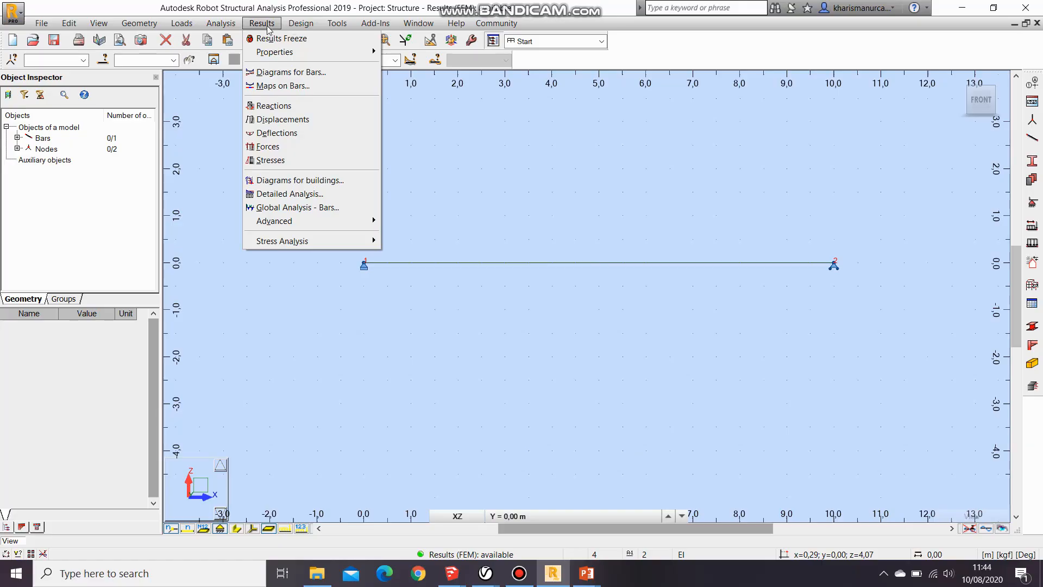
pyautogui.click(274, 72)
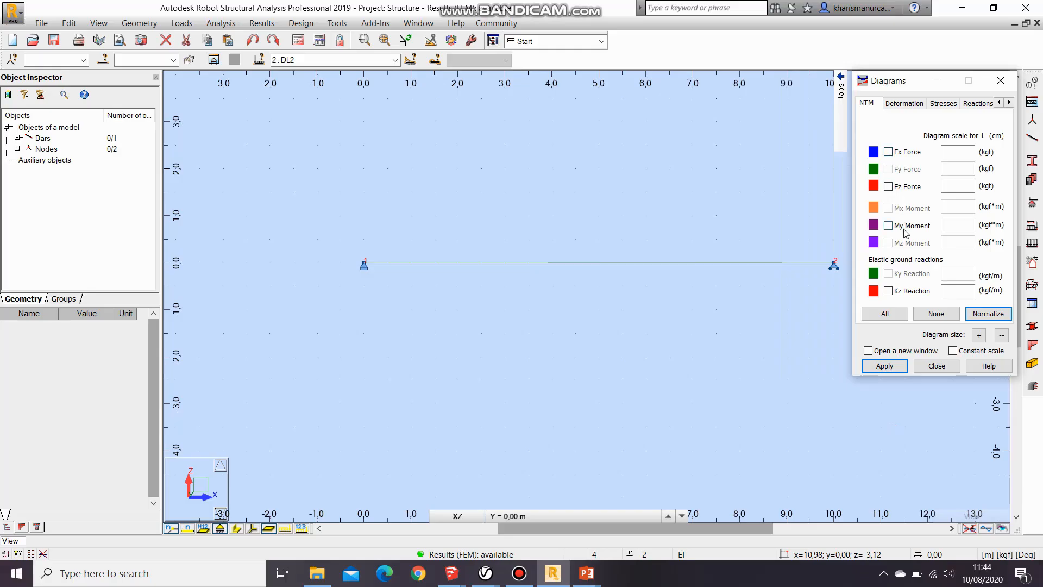
pyautogui.click(889, 152)
pyautogui.click(882, 367)
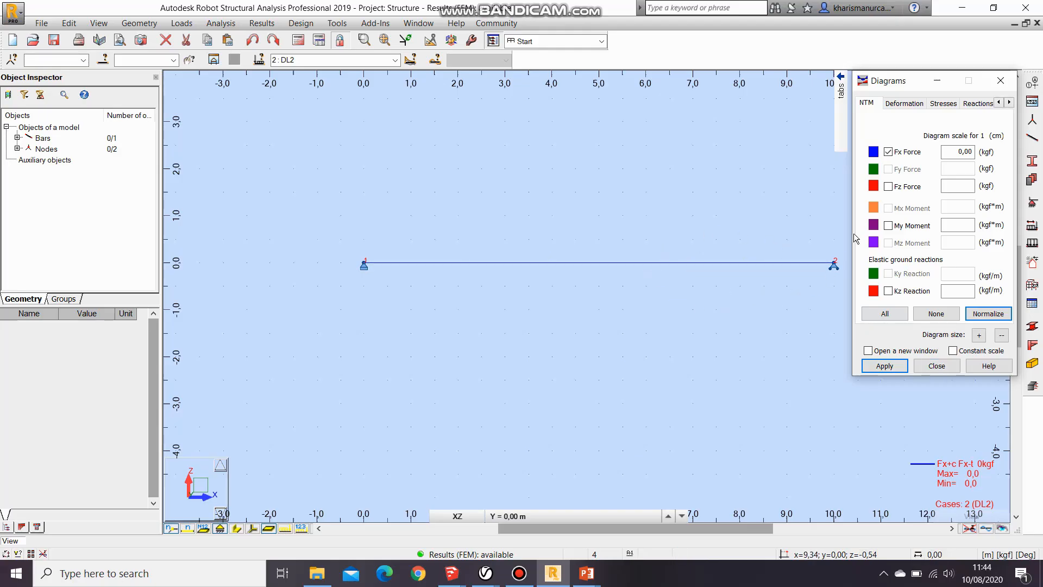
# Step: Replace the Fx diagram with the Fz shear force diagram on the beam
pyautogui.click(890, 187)
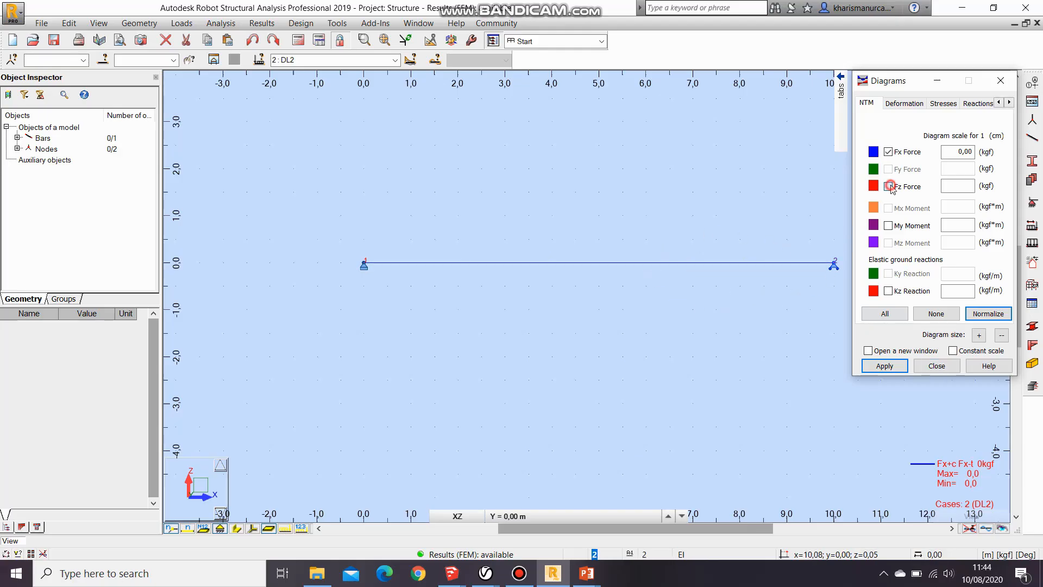
pyautogui.click(888, 152)
pyautogui.moveTo(841, 141)
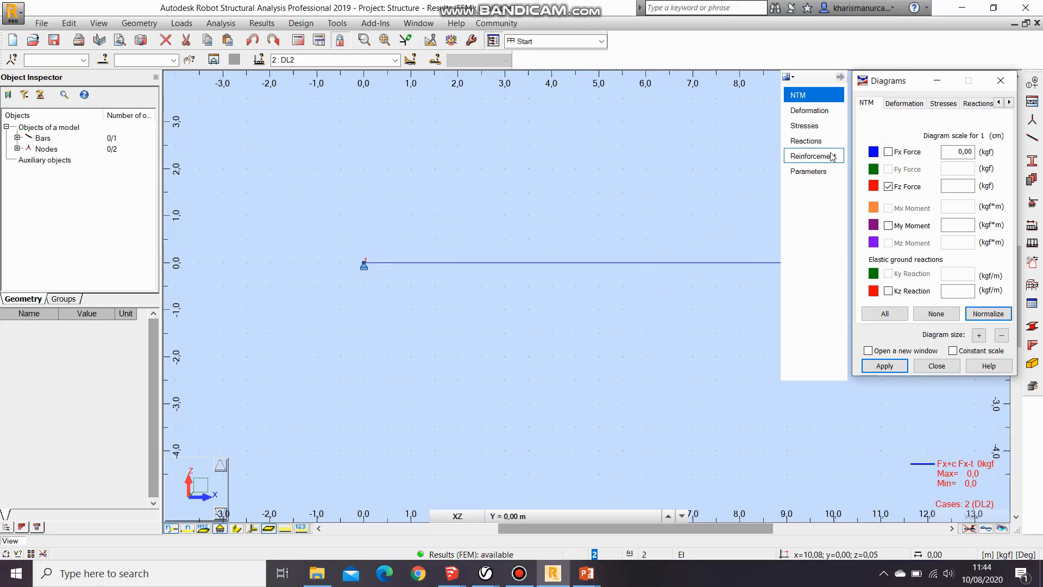
pyautogui.click(884, 365)
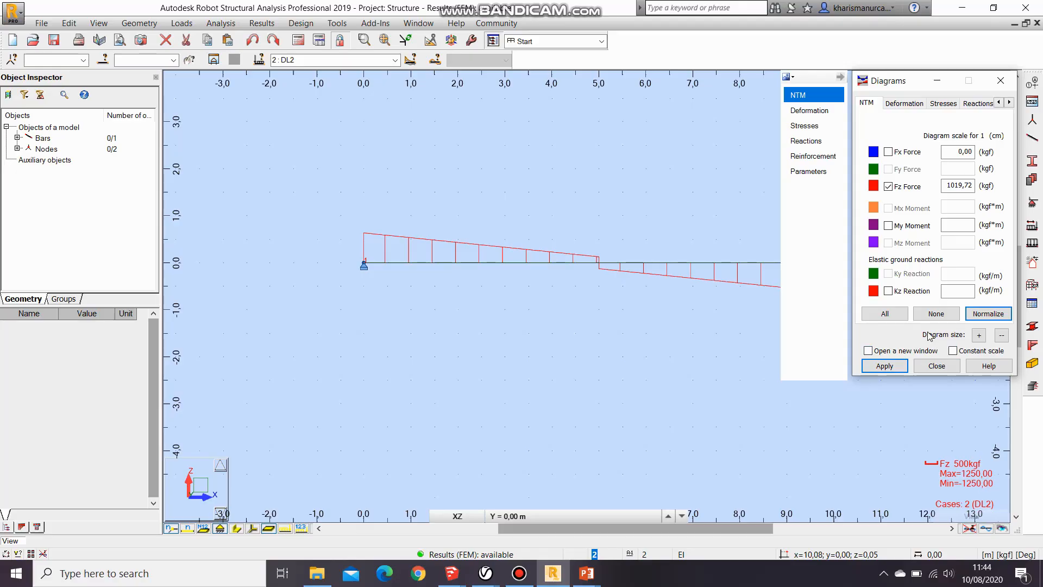
# Step: Format the shear diagram with text values, differentiated positive and negative values, and solid filling
pyautogui.click(810, 171)
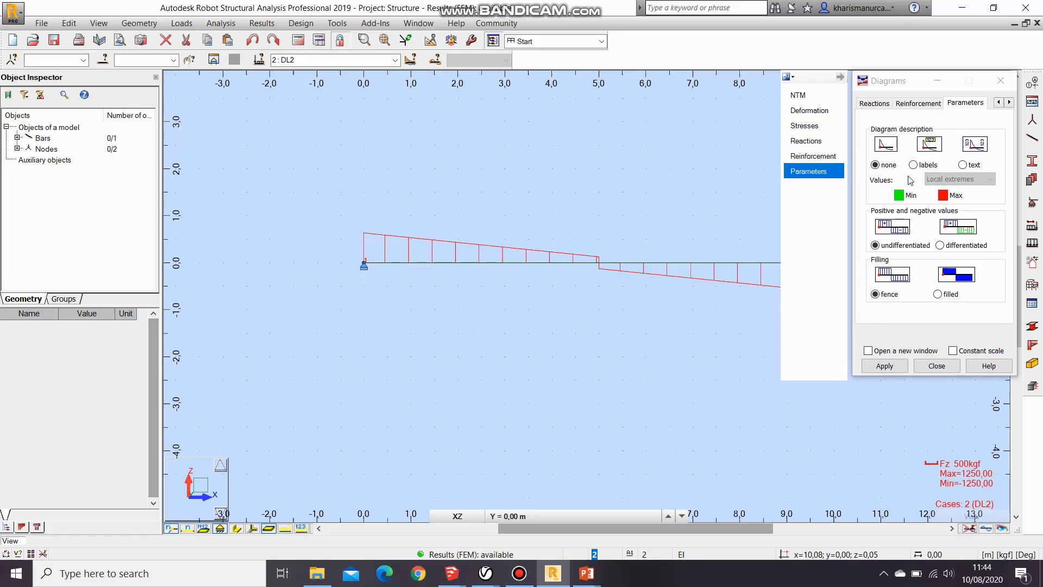
pyautogui.click(962, 164)
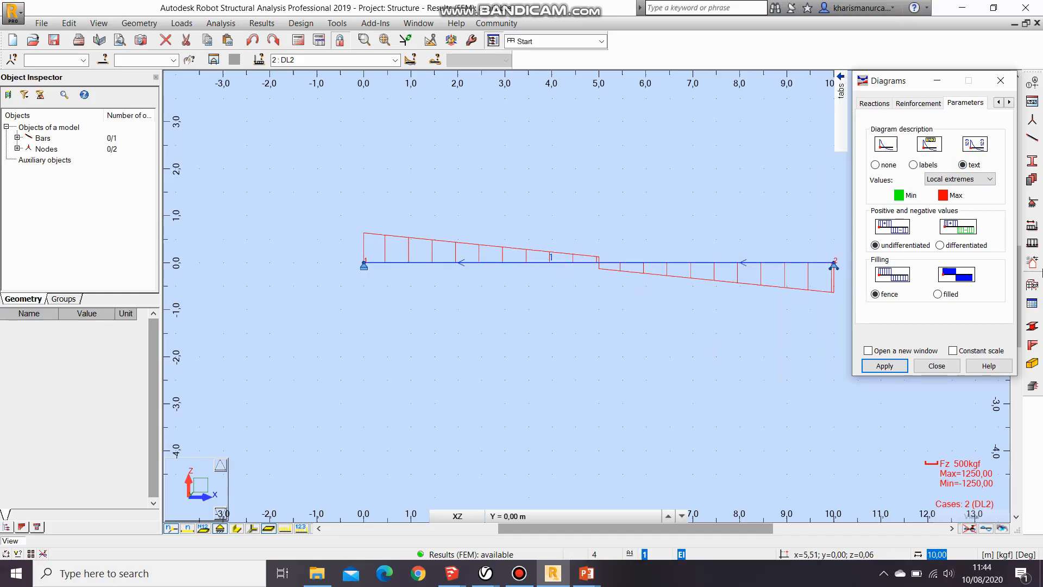
pyautogui.click(970, 247)
pyautogui.click(938, 294)
pyautogui.click(892, 367)
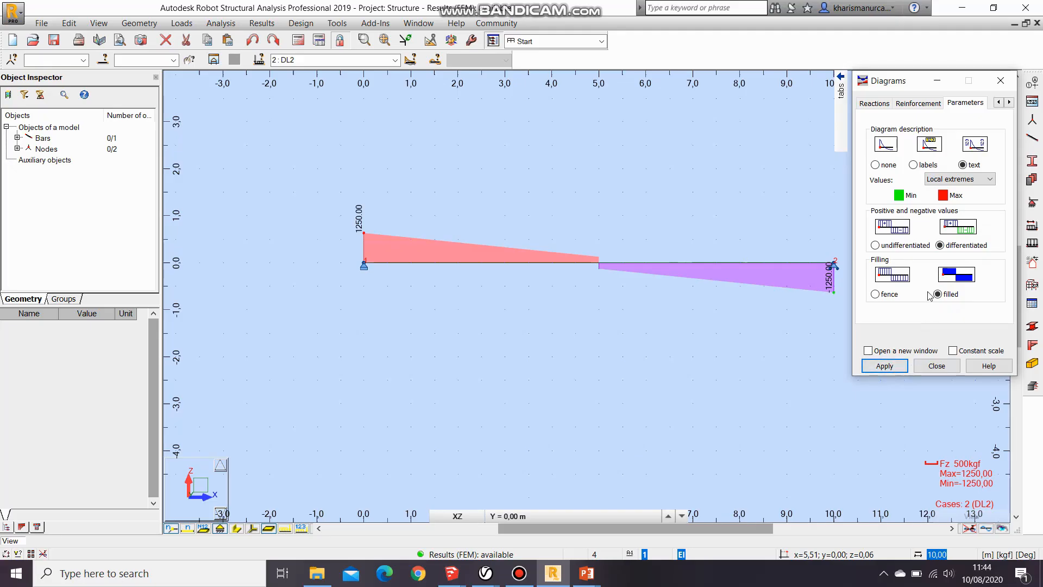
# Step: Display the My bending moment diagram on the beam in place of the Fz diagram
pyautogui.moveTo(841, 90)
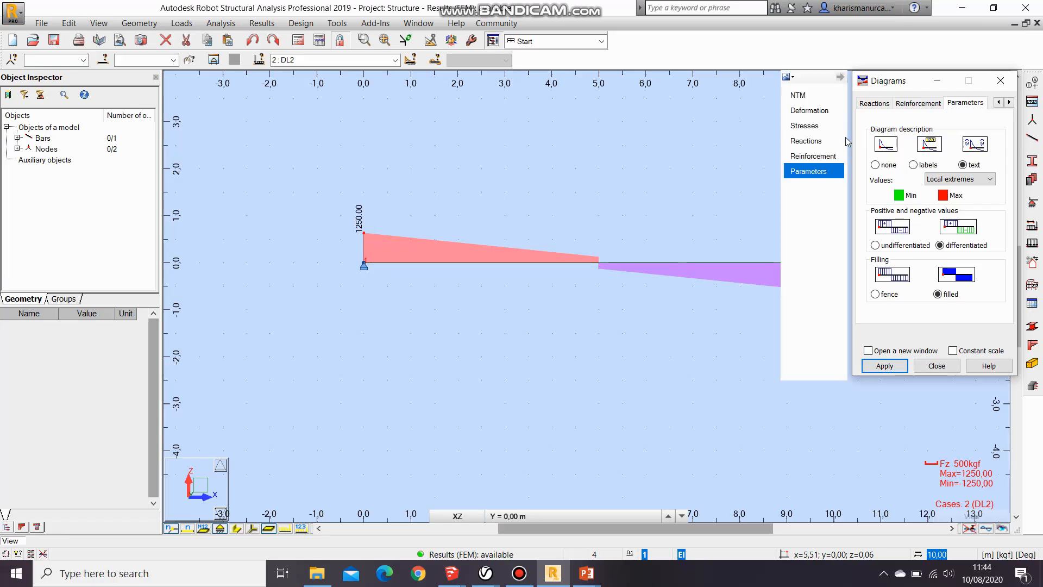
pyautogui.click(810, 95)
pyautogui.click(891, 227)
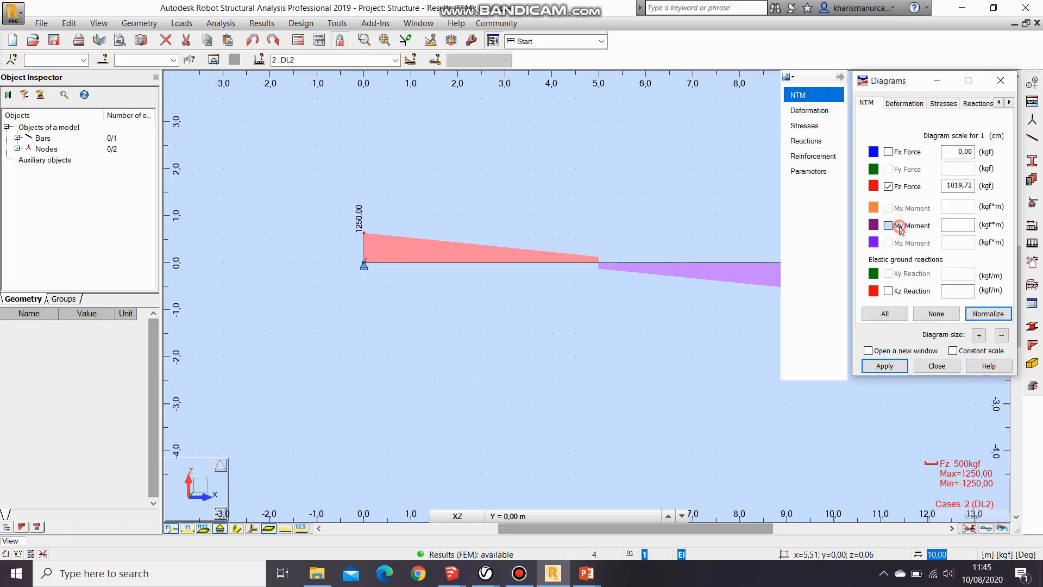
pyautogui.click(888, 186)
pyautogui.click(883, 366)
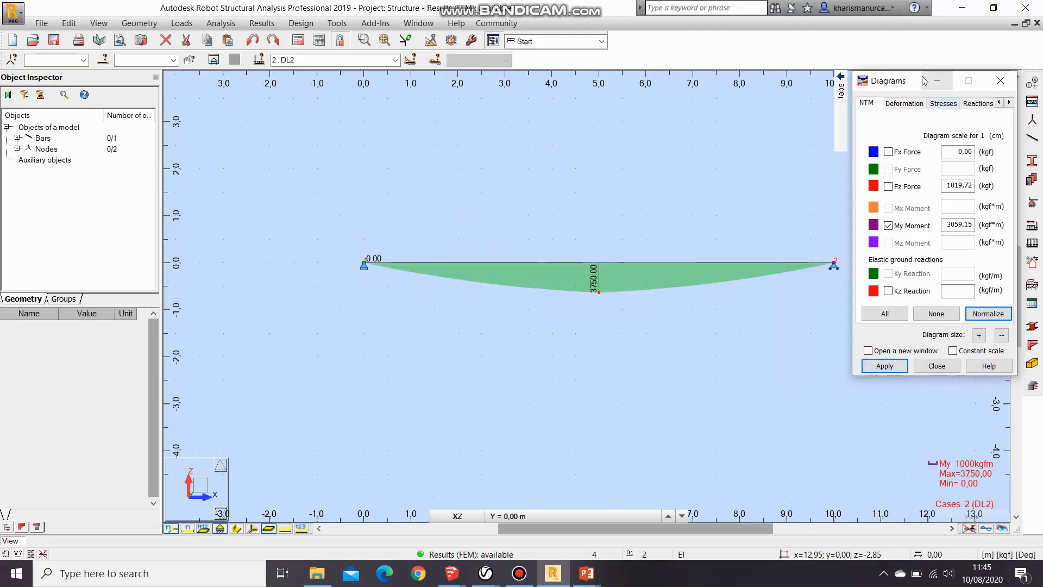
# Step: Move the Diagrams dialog clear of the beam and change the moment diagram's description from text to labels
pyautogui.moveTo(902, 79); pyautogui.dragTo(134, 141)
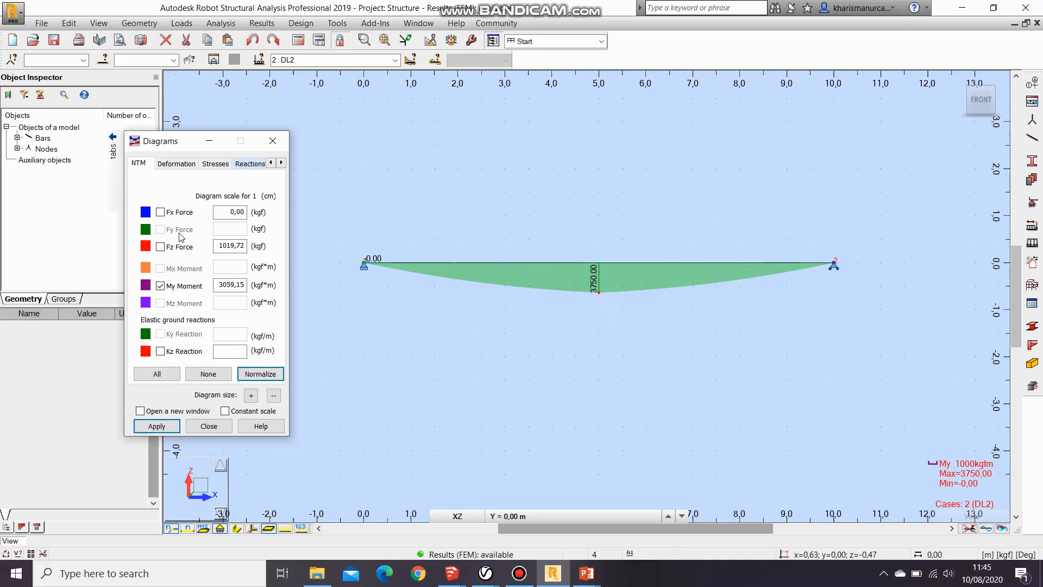
pyautogui.moveTo(113, 148)
pyautogui.click(97, 236)
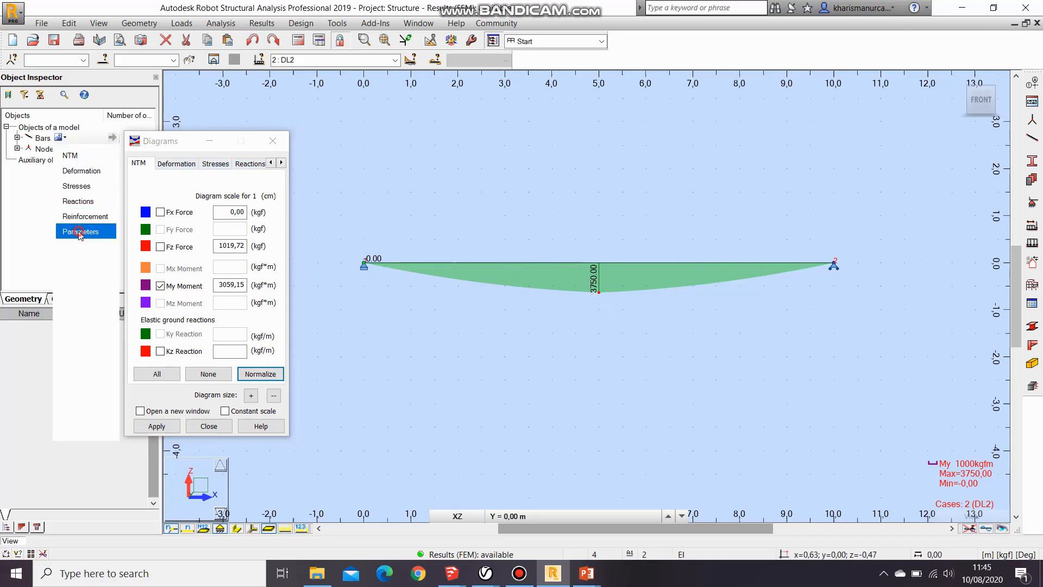
pyautogui.click(185, 225)
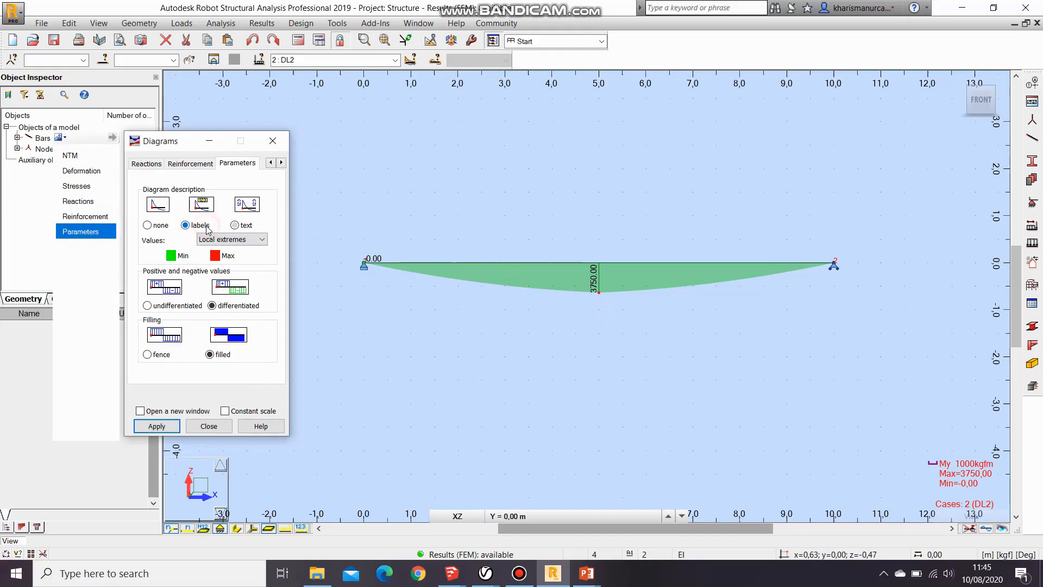
pyautogui.click(157, 426)
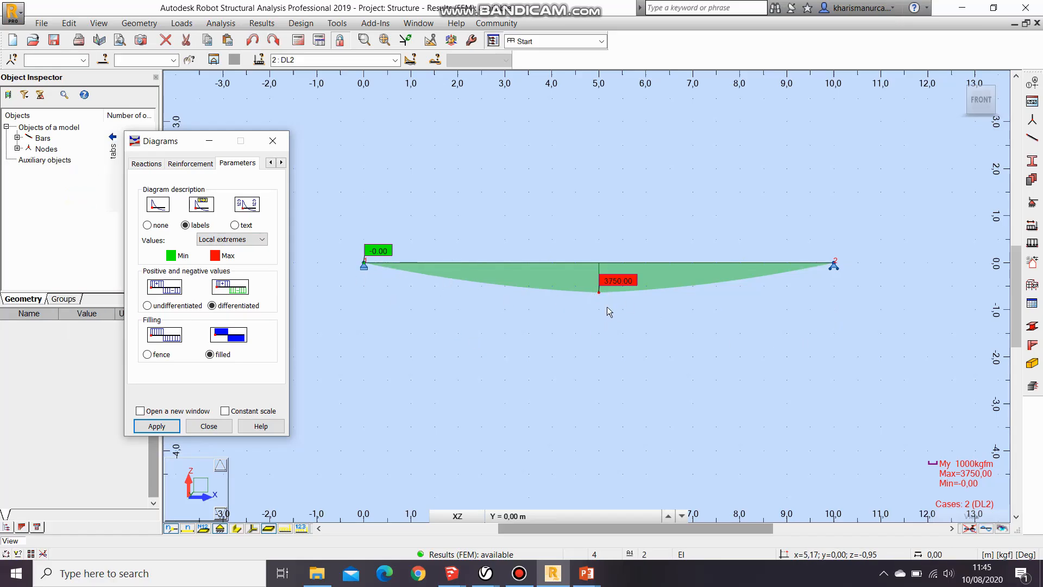
# Step: Close the Diagrams dialog
pyautogui.click(209, 426)
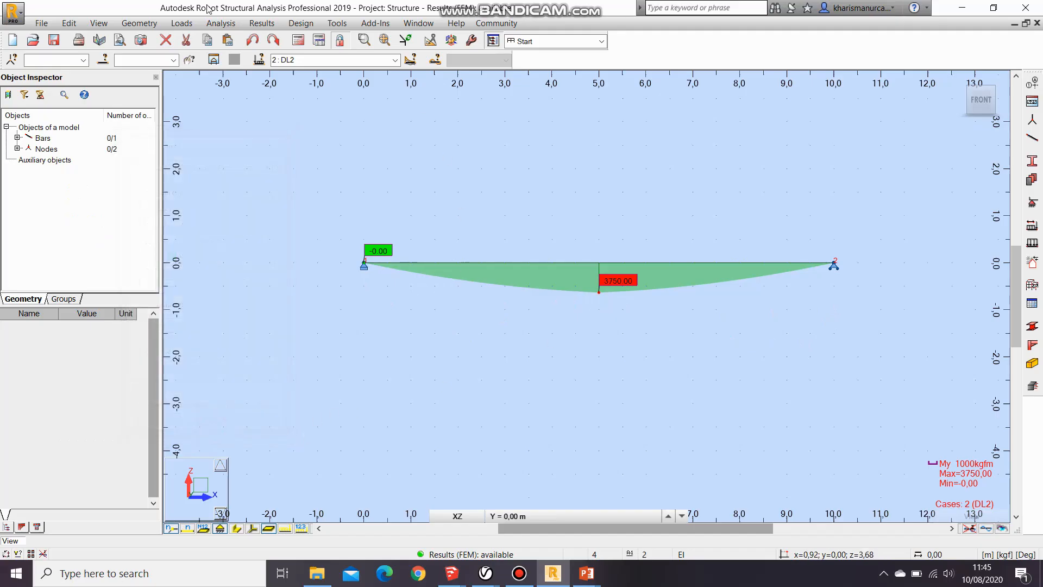
pyautogui.click(259, 22)
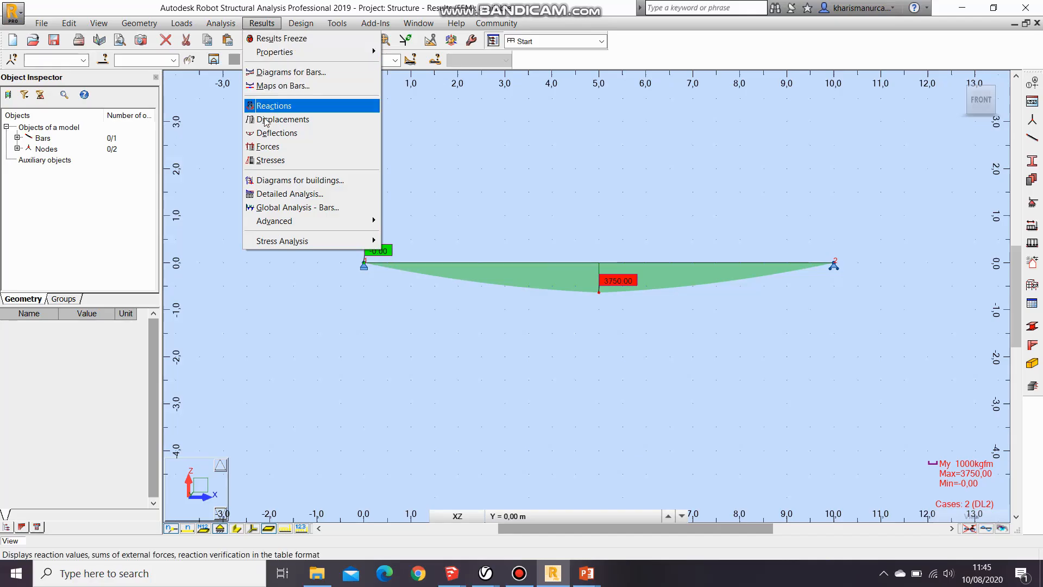
pyautogui.click(283, 194)
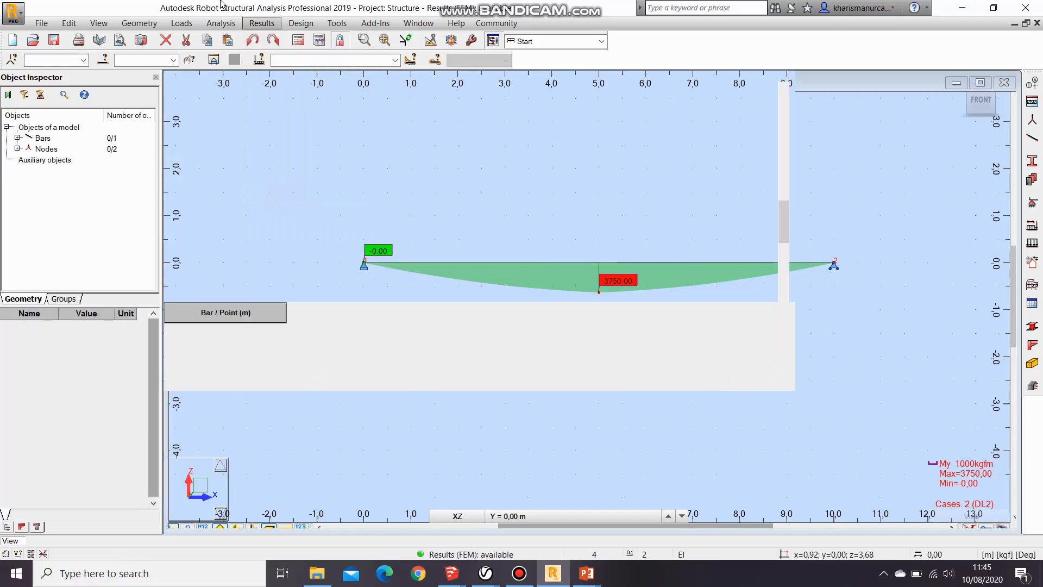
pyautogui.click(1008, 82)
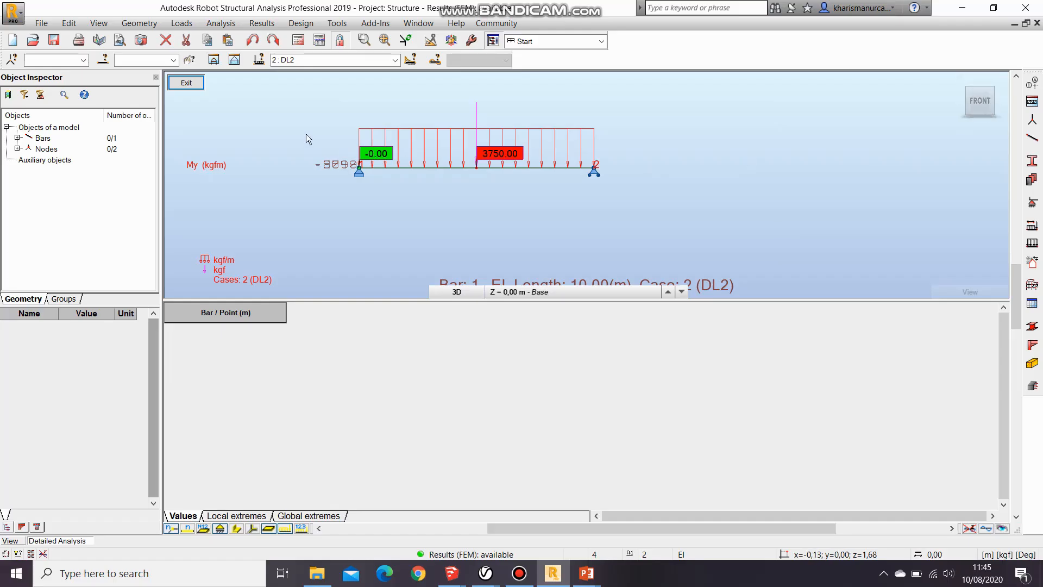
pyautogui.click(185, 84)
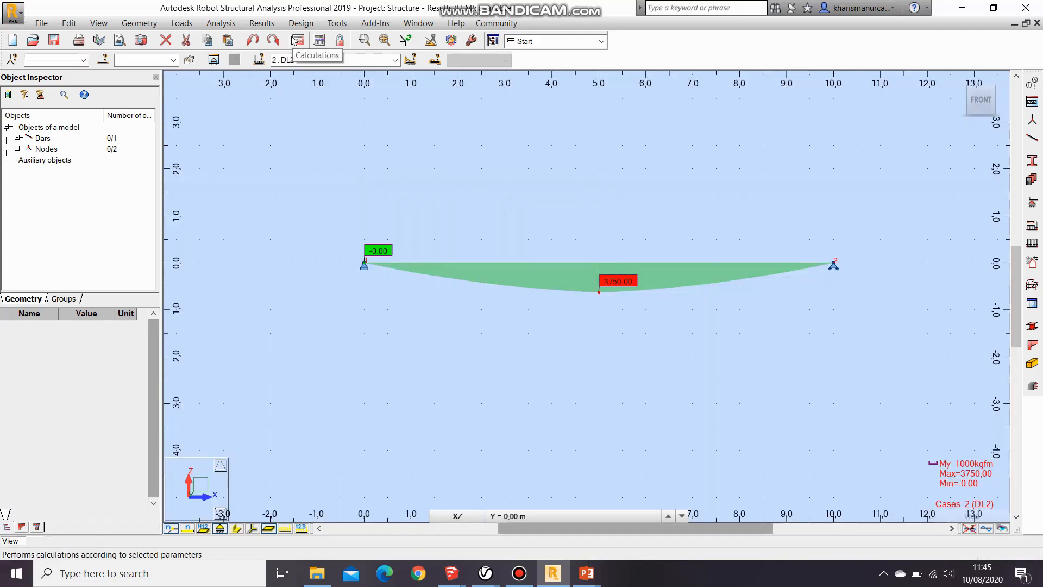
# Step: Examine the beam's Fx, Fz and My diagrams and tabulated values in Detailed Analysis under DL2, and return to the model view
pyautogui.click(262, 23)
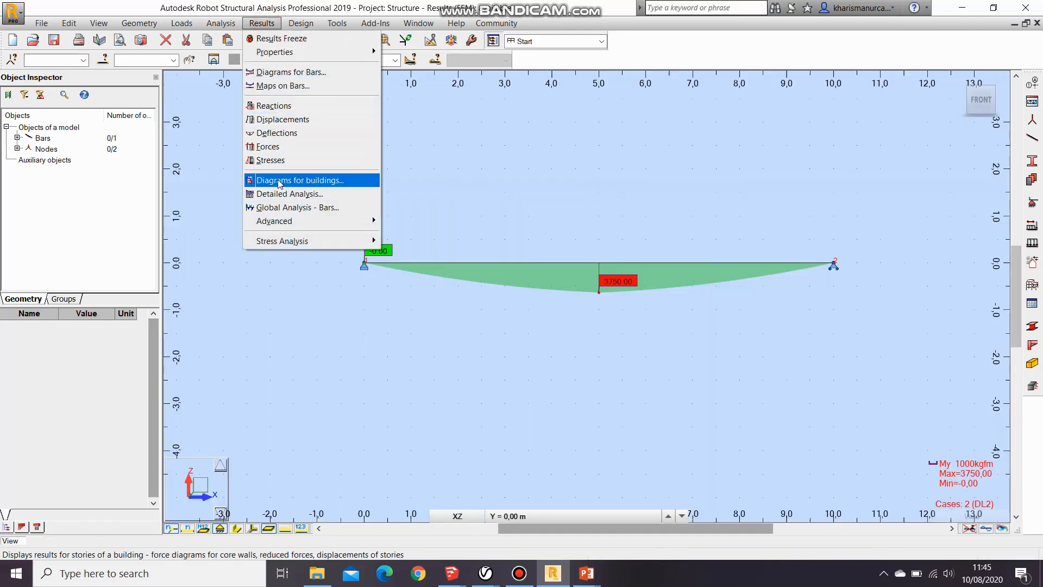
pyautogui.click(282, 196)
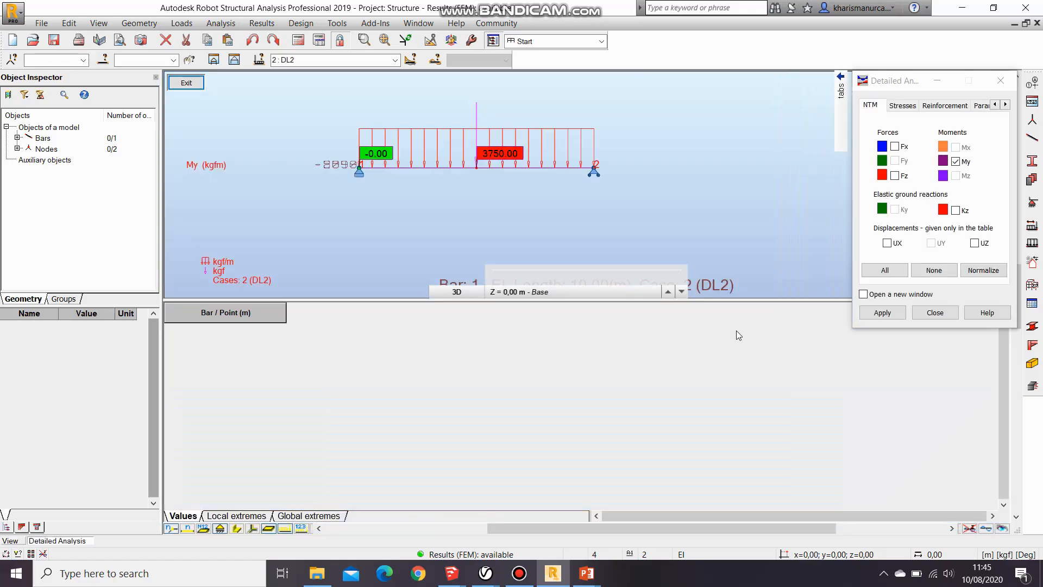
pyautogui.click(897, 147)
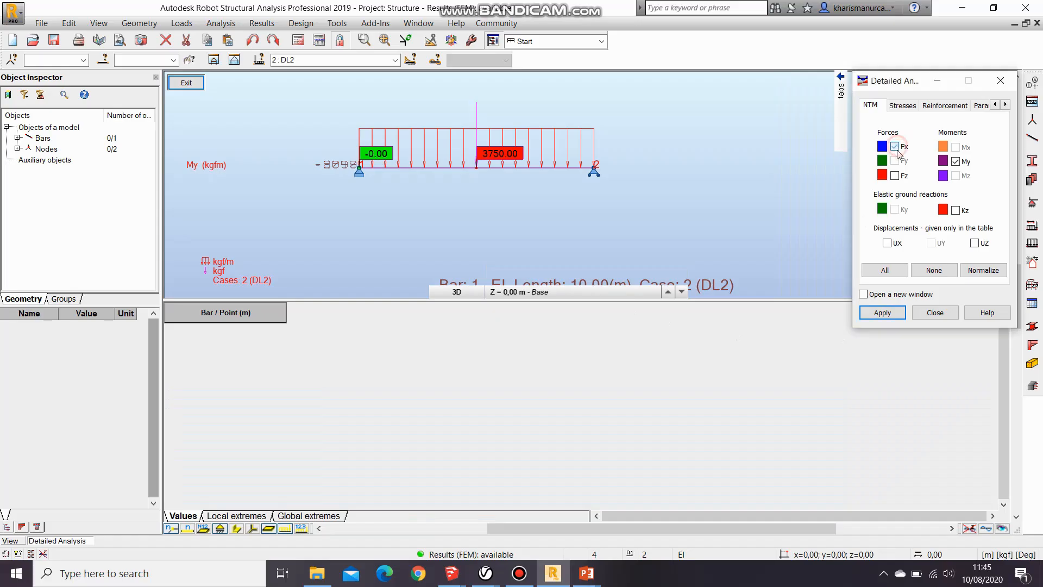
pyautogui.click(896, 176)
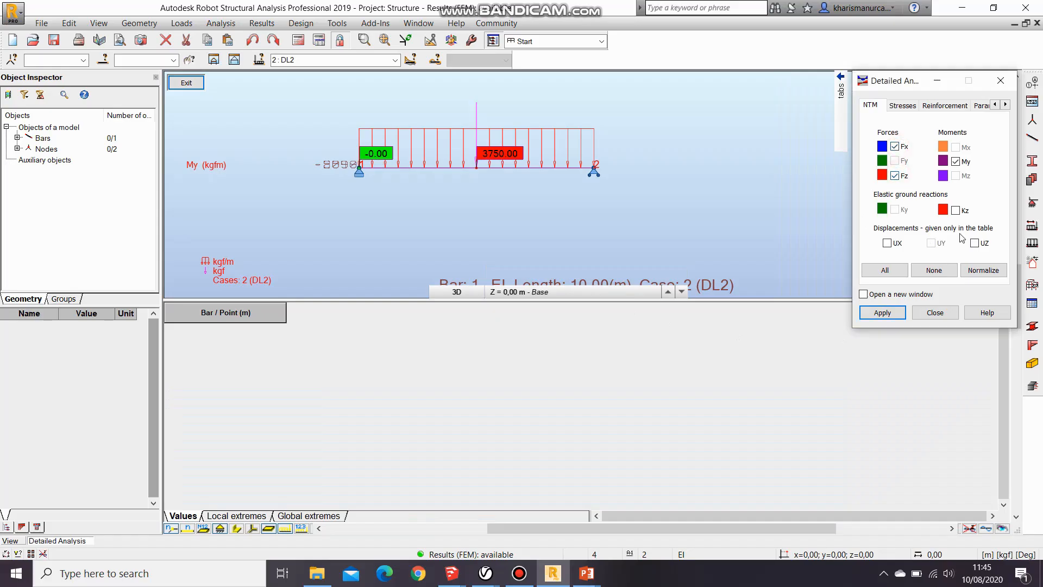
pyautogui.click(890, 314)
pyautogui.moveTo(919, 92); pyautogui.dragTo(923, 362)
pyautogui.moveTo(754, 167); pyautogui.dragTo(633, 161, button='middle')
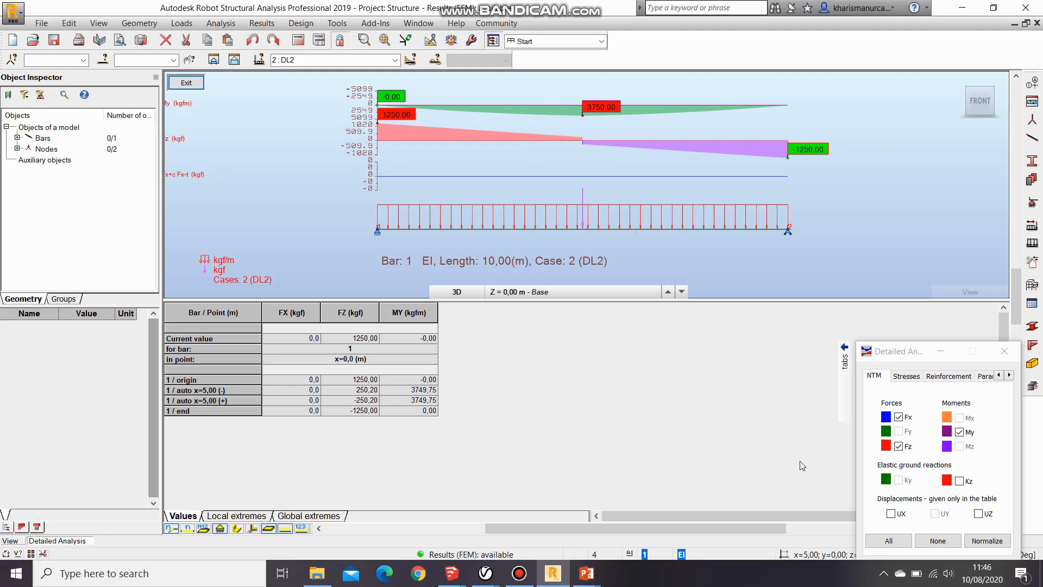
pyautogui.click(1009, 352)
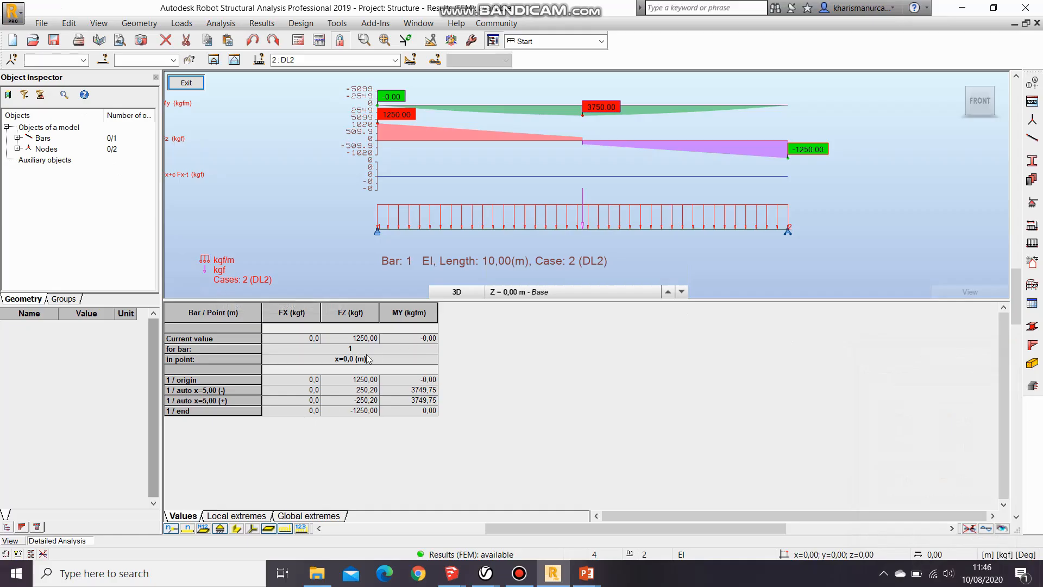
pyautogui.click(187, 83)
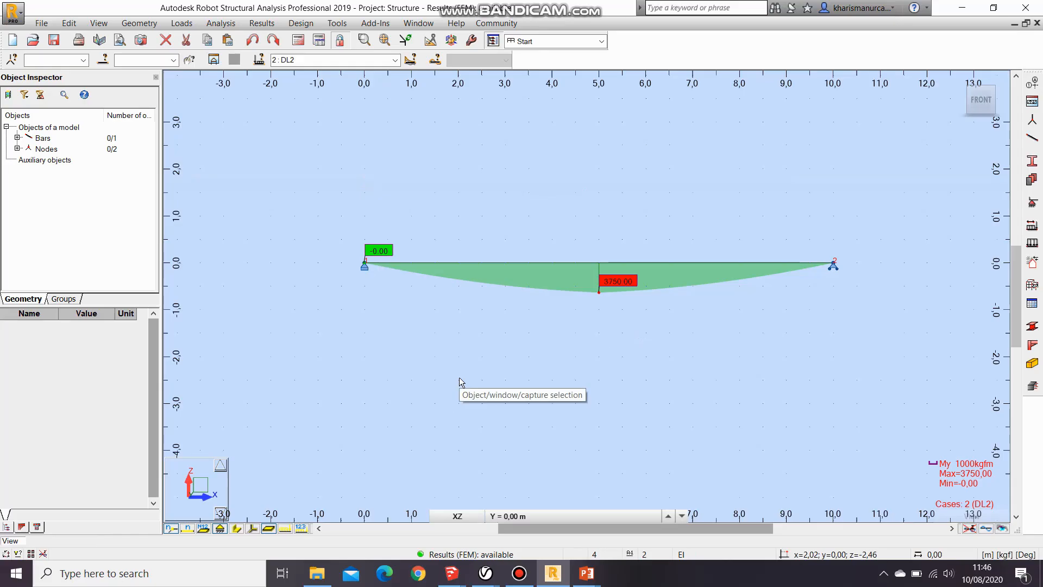
# Step: Switch to the PowerPoint presentation on beam analysis and look through the Latihan 1 to Latihan 4 problem slides
pyautogui.moveTo(587, 581)
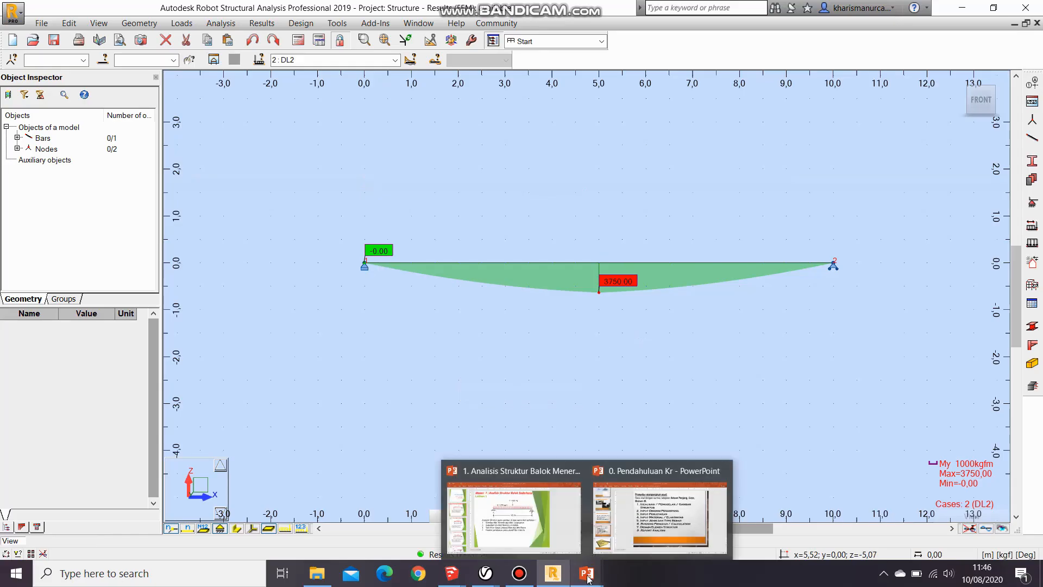
pyautogui.click(548, 505)
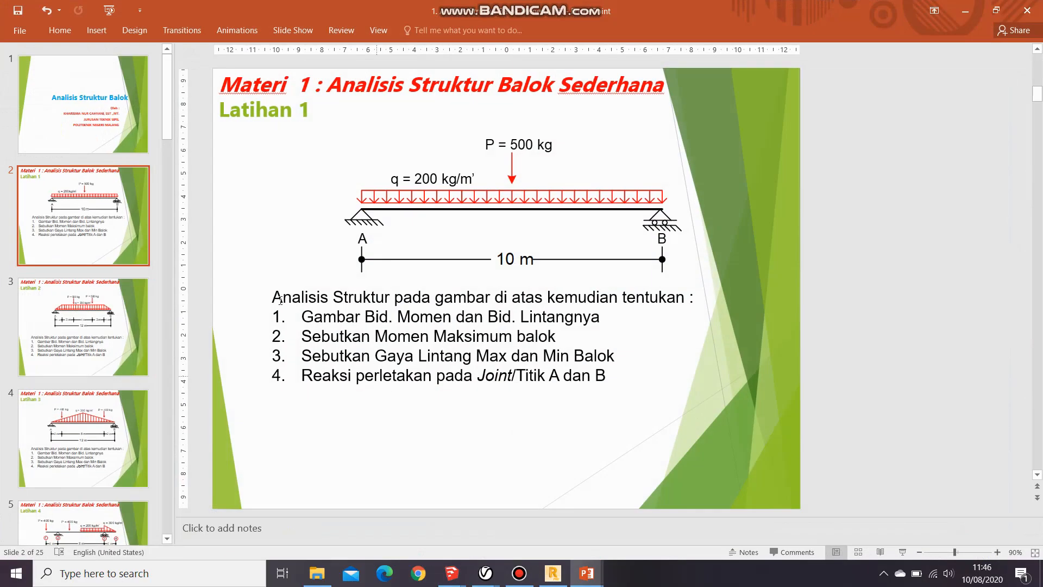
pyautogui.click(84, 341)
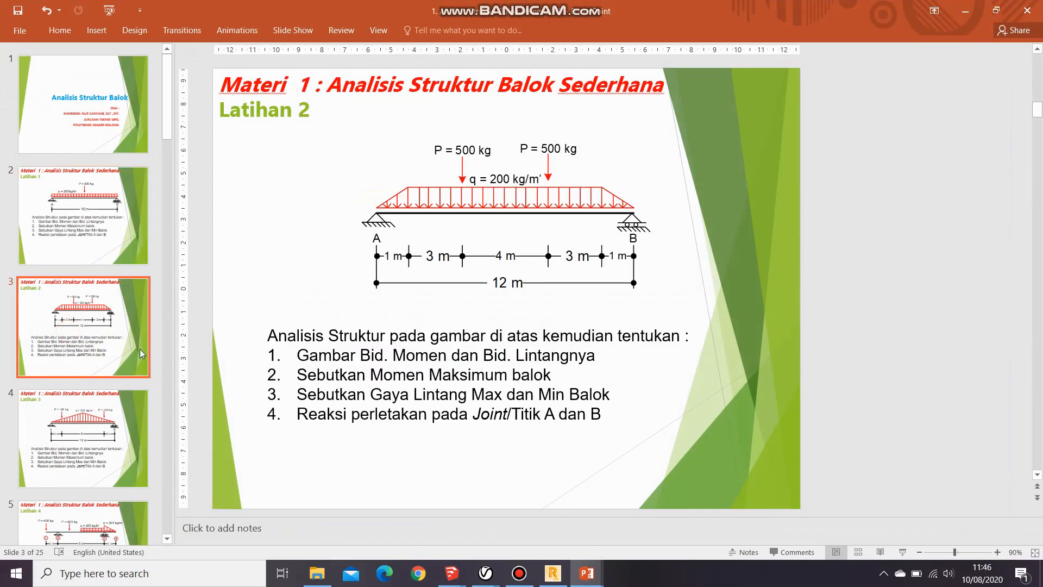
pyautogui.click(92, 239)
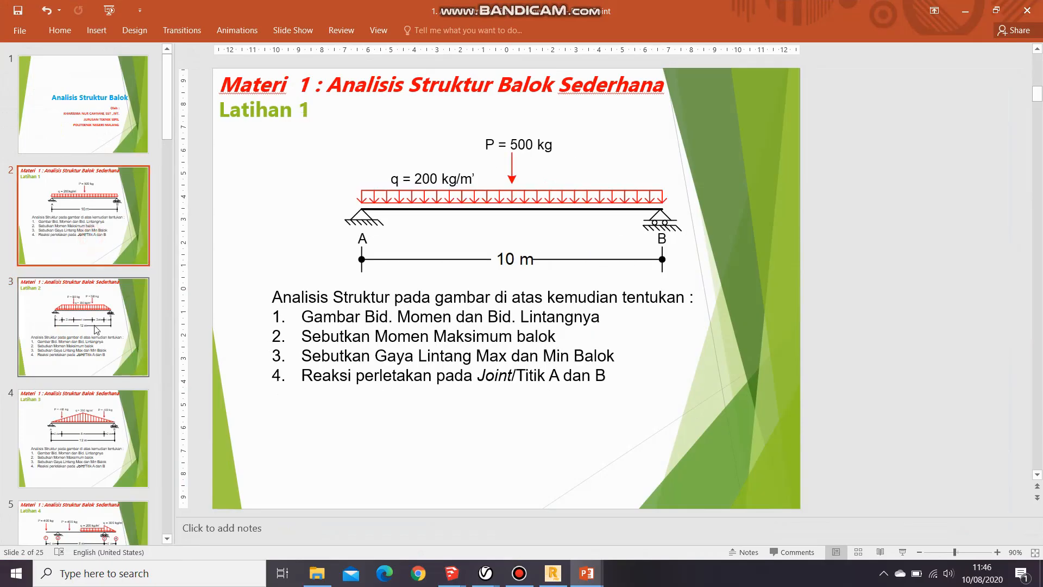
pyautogui.click(95, 329)
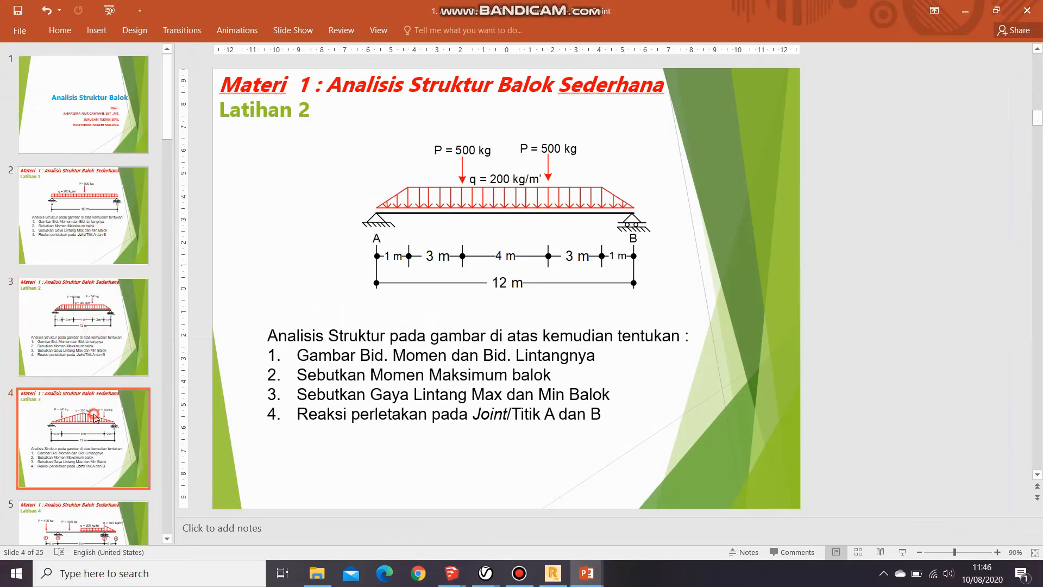
pyautogui.click(93, 418)
pyautogui.click(93, 519)
pyautogui.scroll(-3, 90, 405)
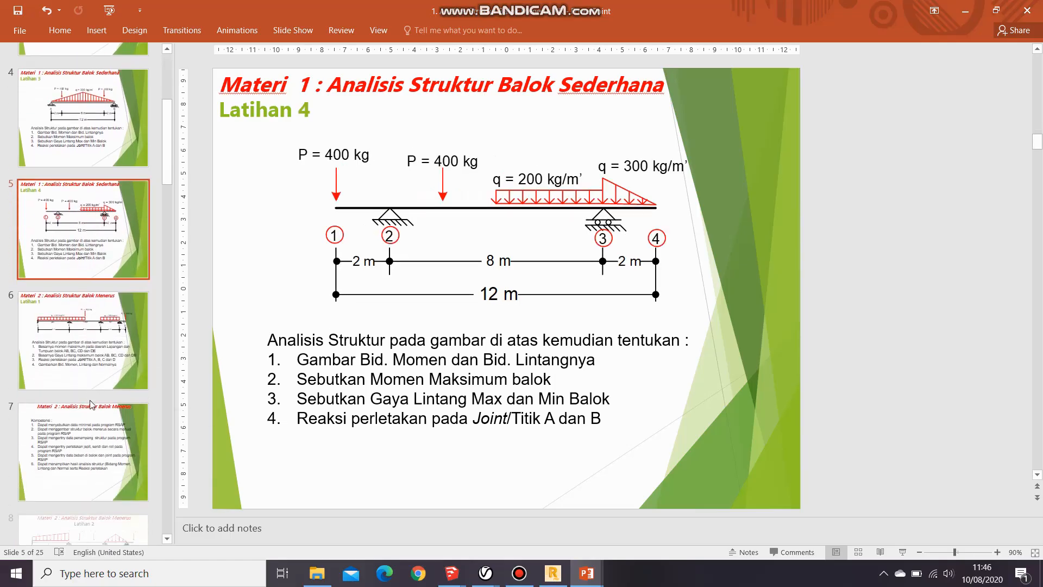
pyautogui.scroll(1, 90, 406)
pyautogui.scroll(3, 90, 407)
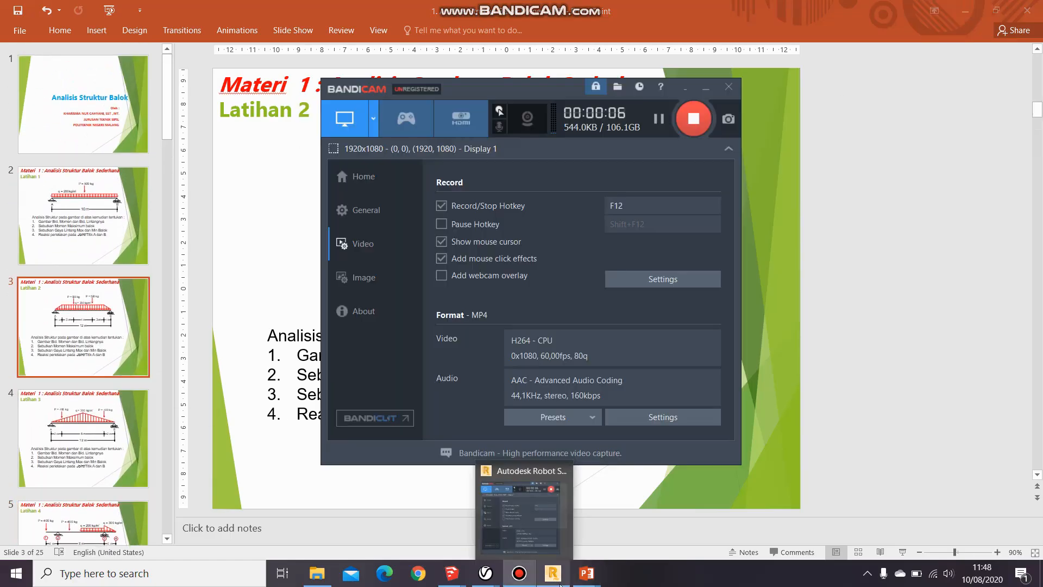
# Step: Compare the existing beam model in Robot with the Latihan 1 and Latihan 2 problem slides in PowerPoint
pyautogui.moveTo(553, 580)
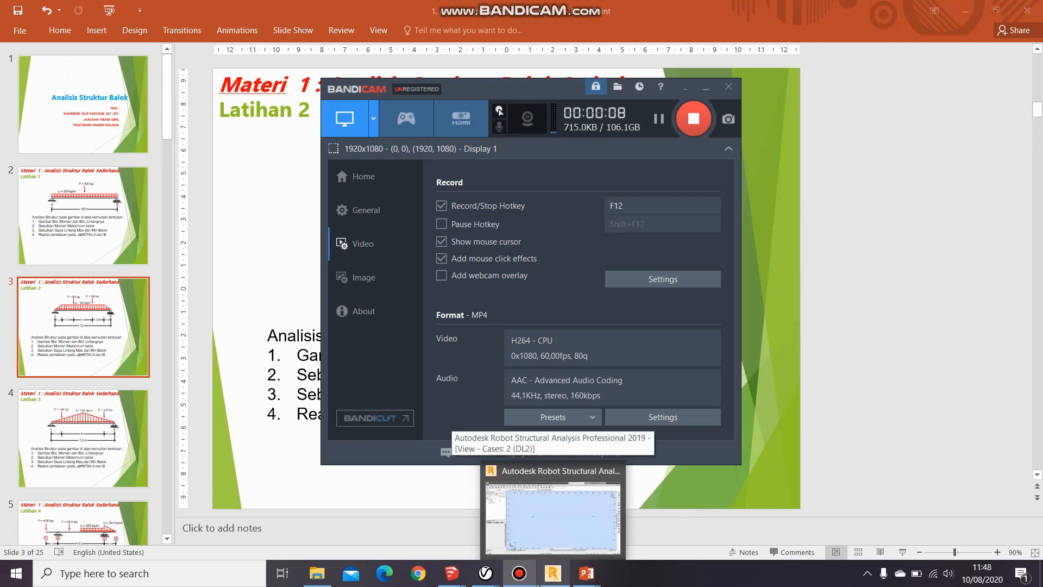
pyautogui.click(520, 574)
pyautogui.click(107, 206)
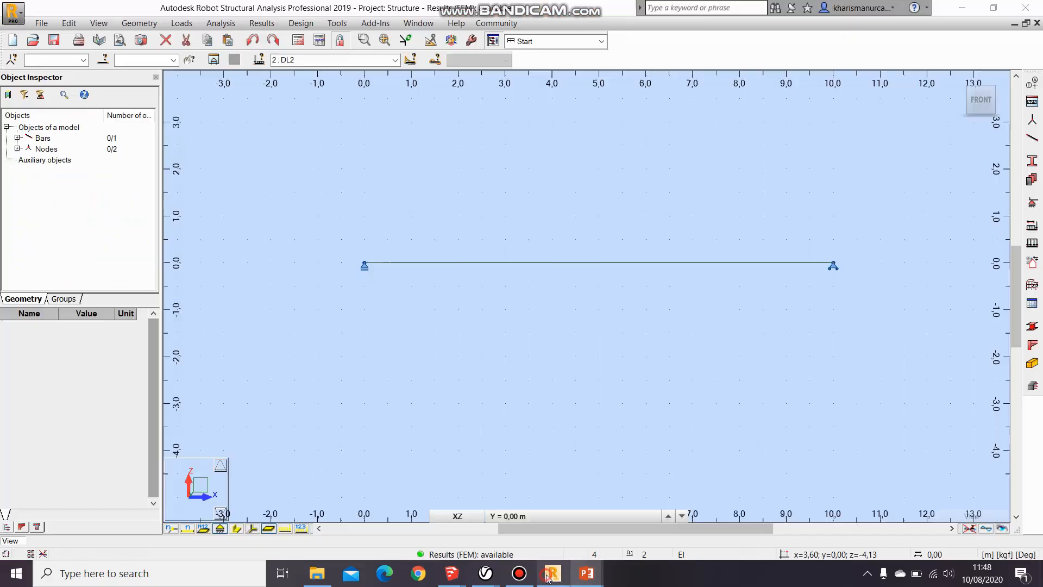
pyautogui.click(552, 573)
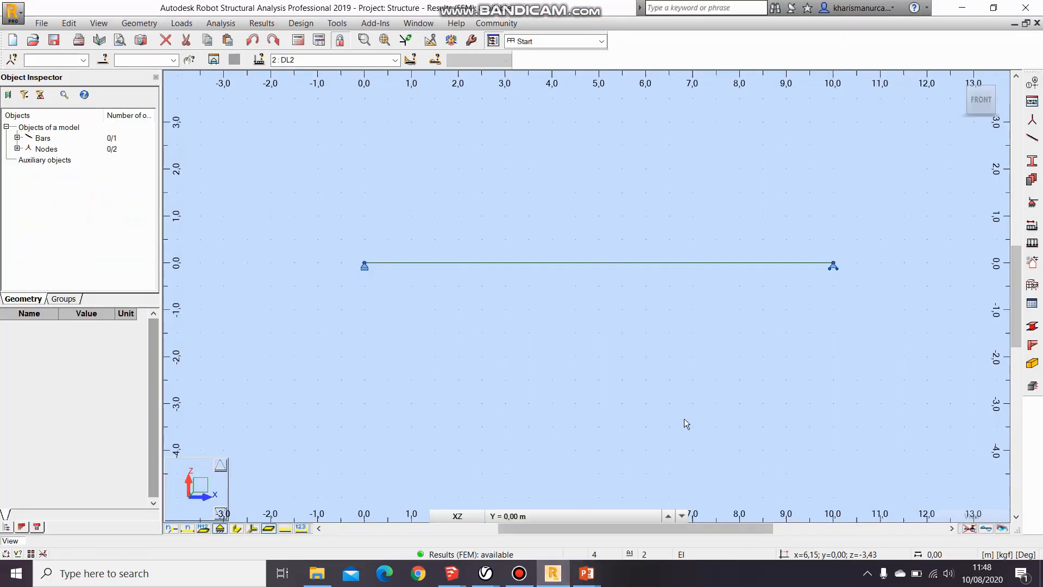
pyautogui.moveTo(587, 573)
pyautogui.click(494, 508)
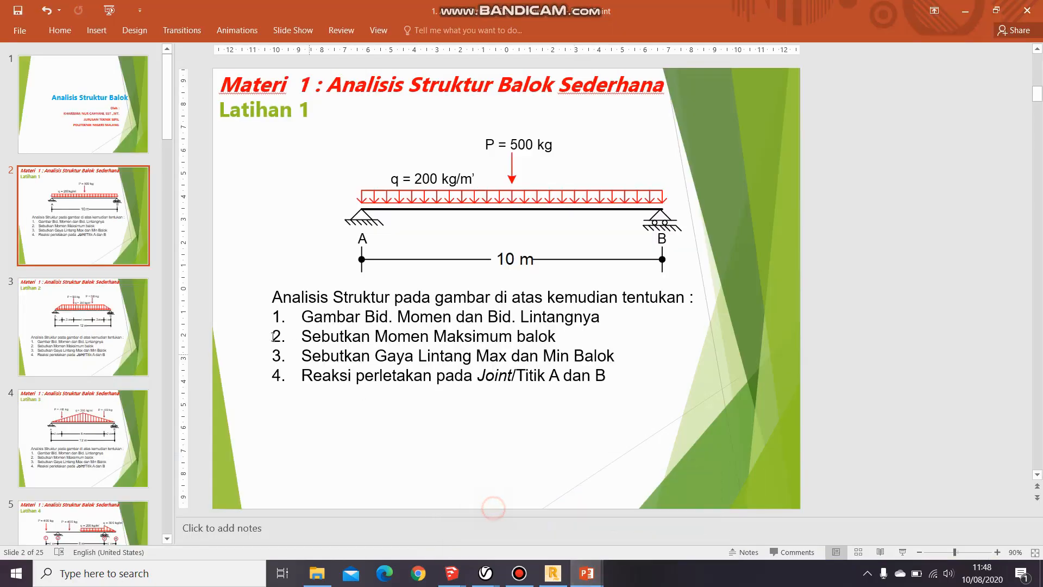
pyautogui.click(113, 325)
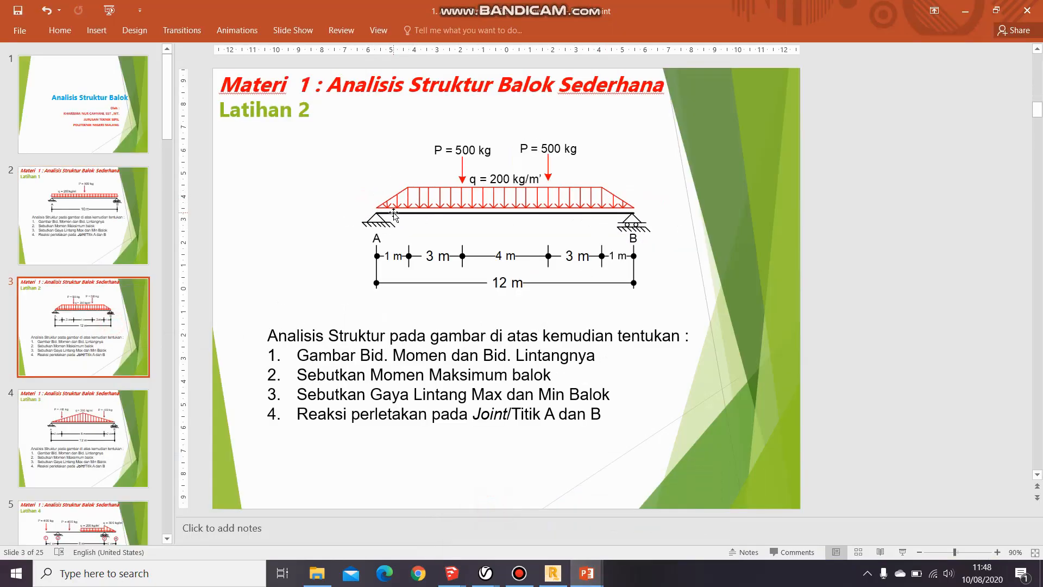
# Step: Switch to Robot, display the load symbols, and delete only the midspan point load from case DL2
pyautogui.click(552, 573)
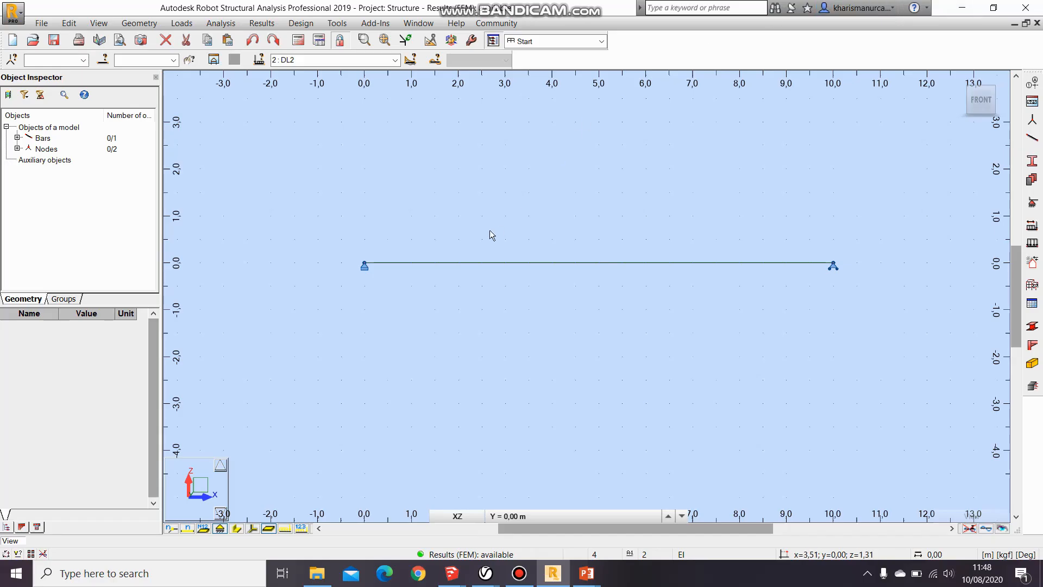
pyautogui.click(284, 527)
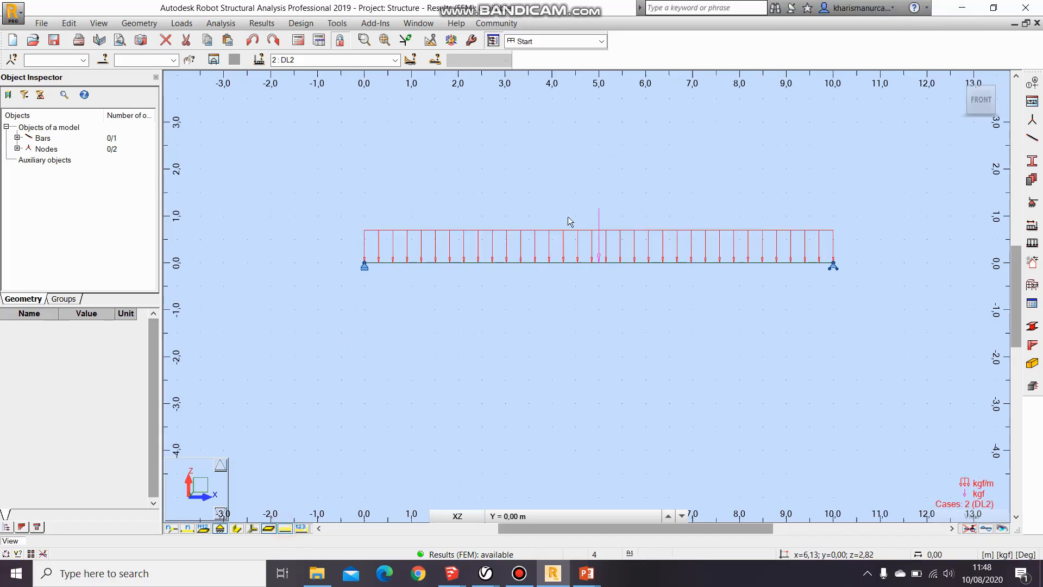
pyautogui.rightClick(600, 220)
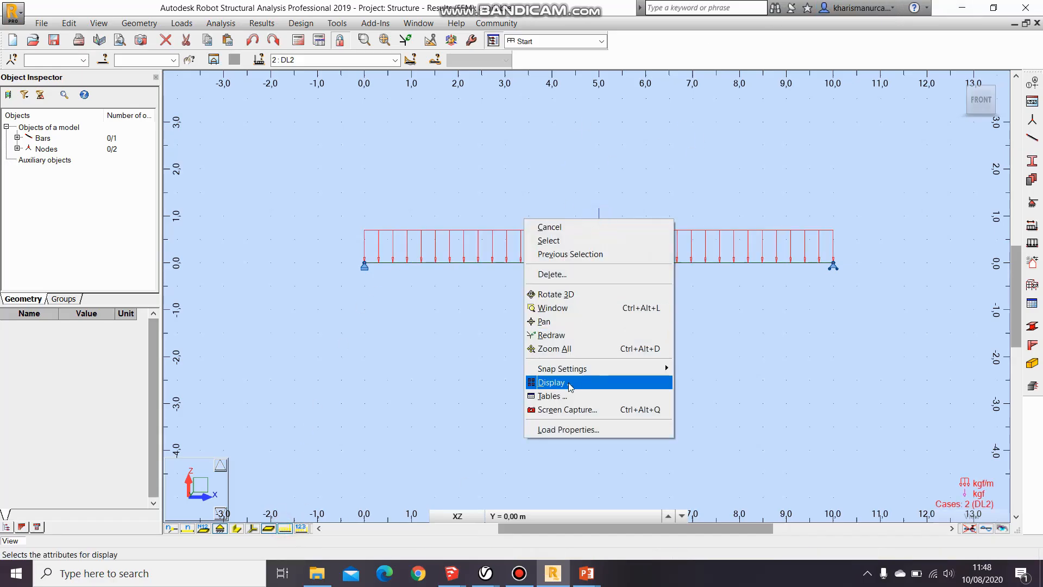
pyautogui.click(580, 282)
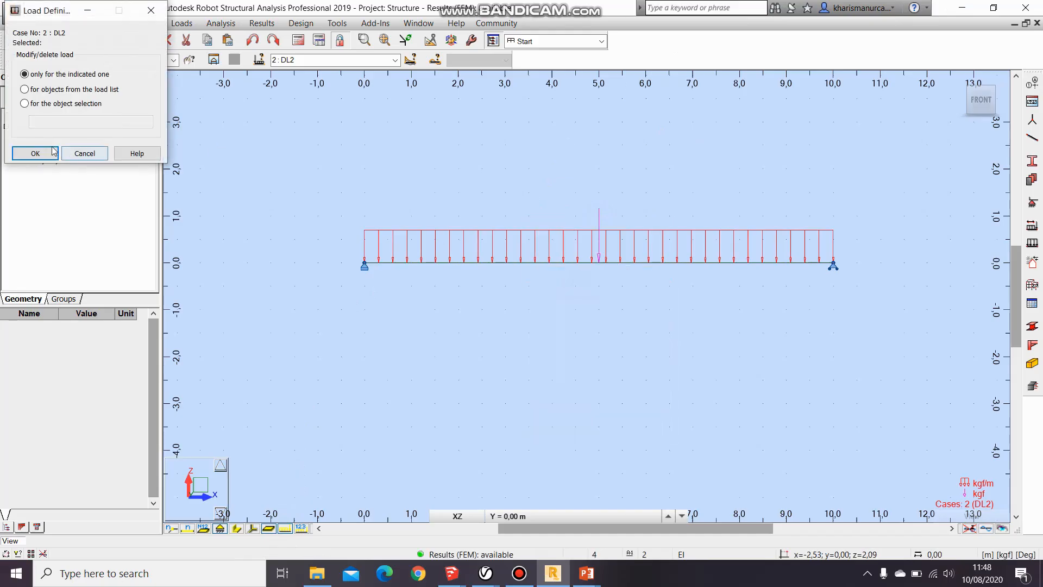
pyautogui.click(36, 154)
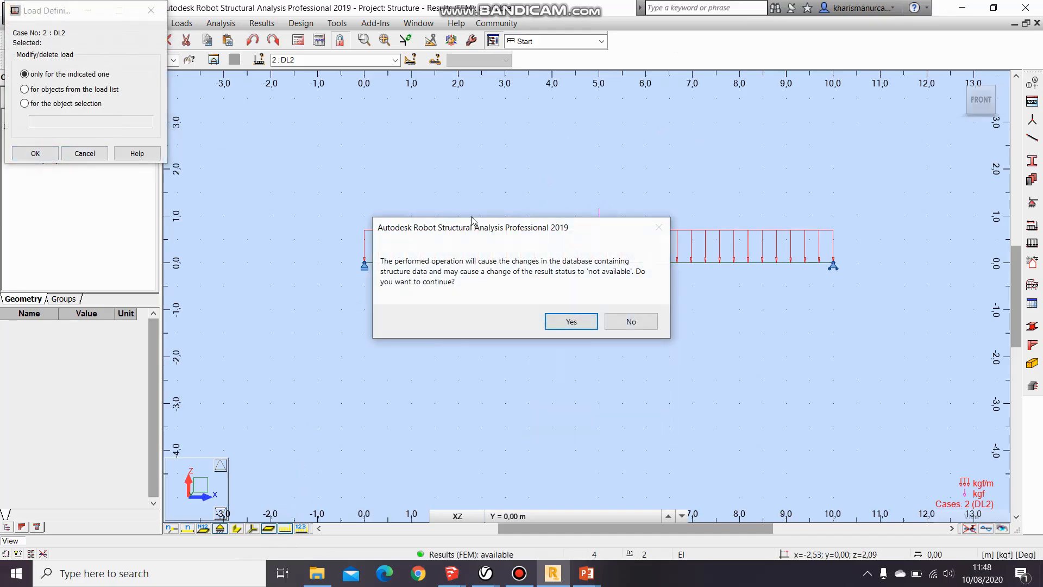
pyautogui.click(570, 322)
# Step: Delete the uniform load on the beam from case DL2, for the indicated load only
pyautogui.rightClick(534, 233)
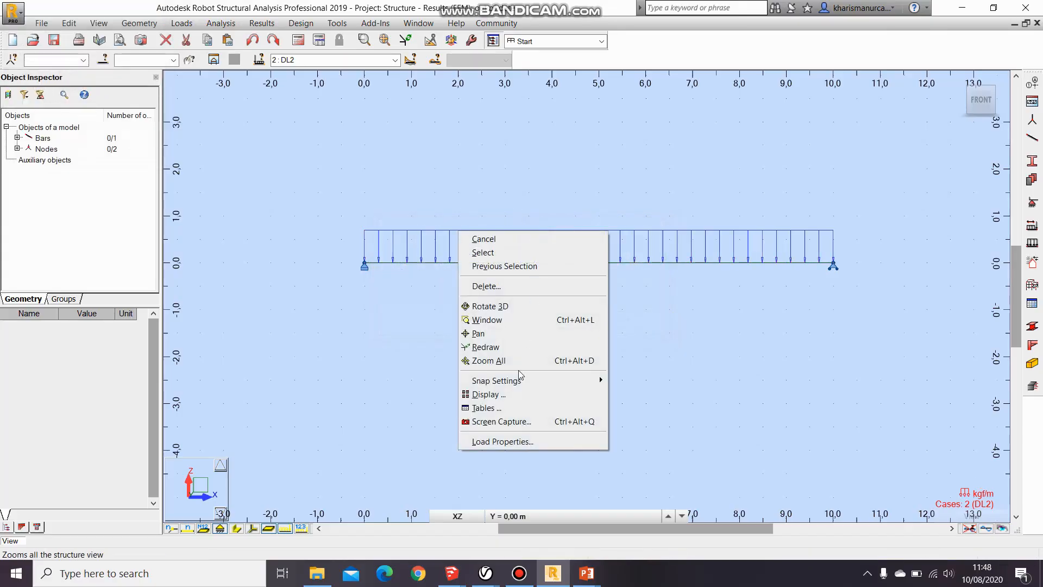
pyautogui.click(497, 286)
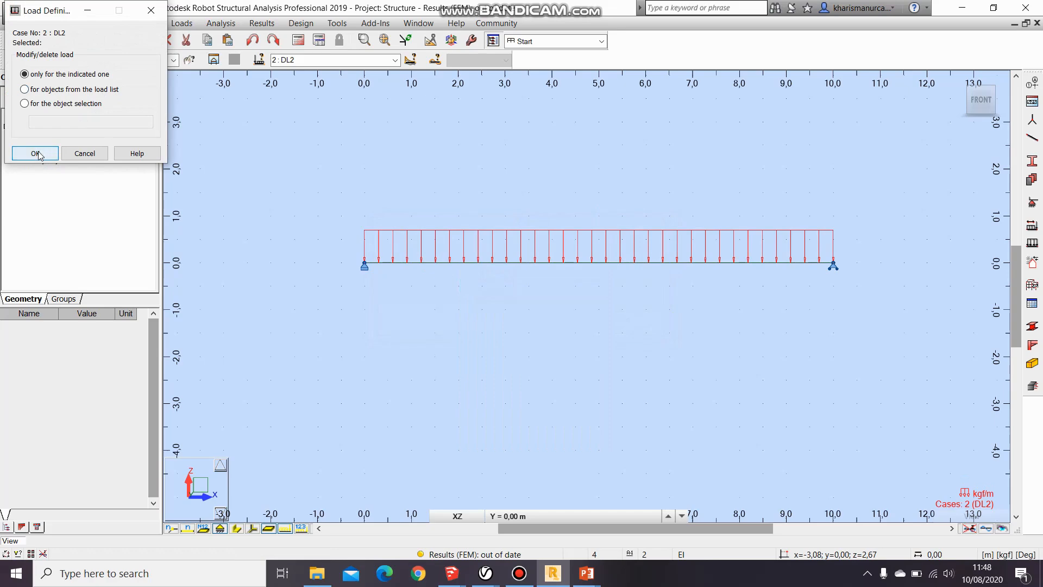
pyautogui.click(36, 153)
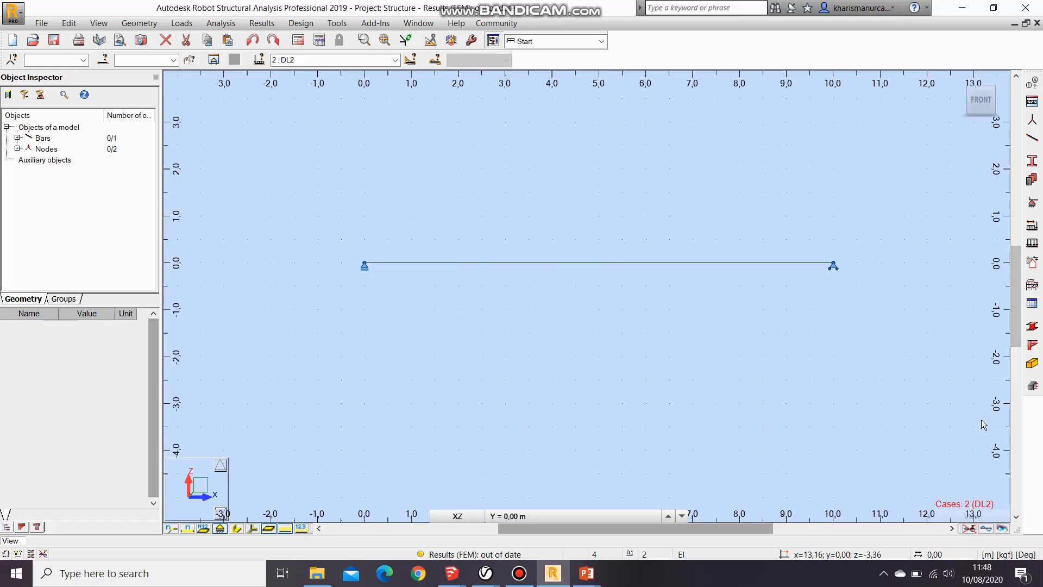
# Step: Open the bar load types of Load Definition for DL2, move the dialog clear of the beam, and check the Latihan 2 slide in PowerPoint
pyautogui.click(1033, 244)
pyautogui.click(172, 203)
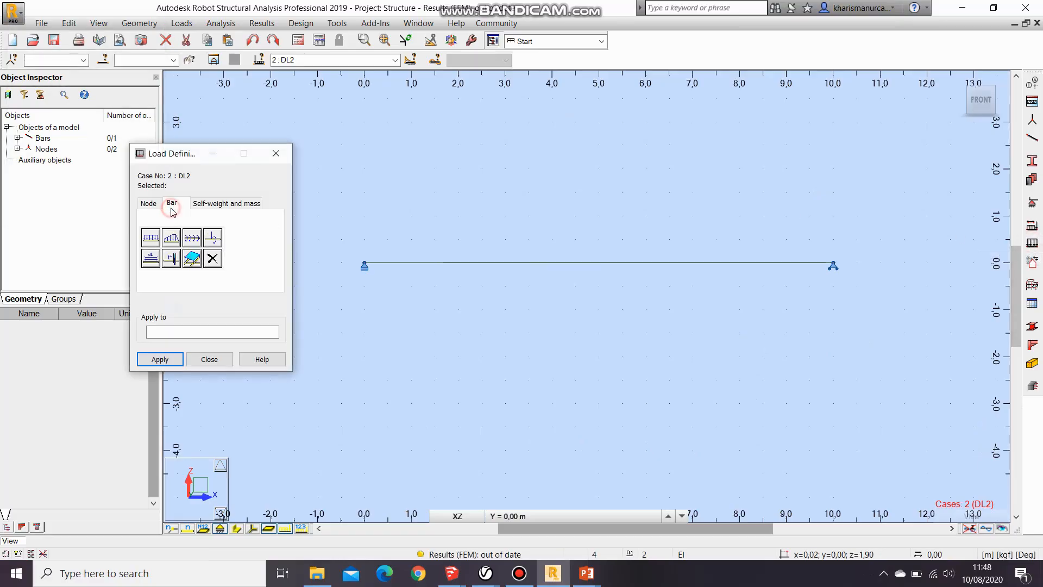
pyautogui.moveTo(168, 153); pyautogui.dragTo(102, 124)
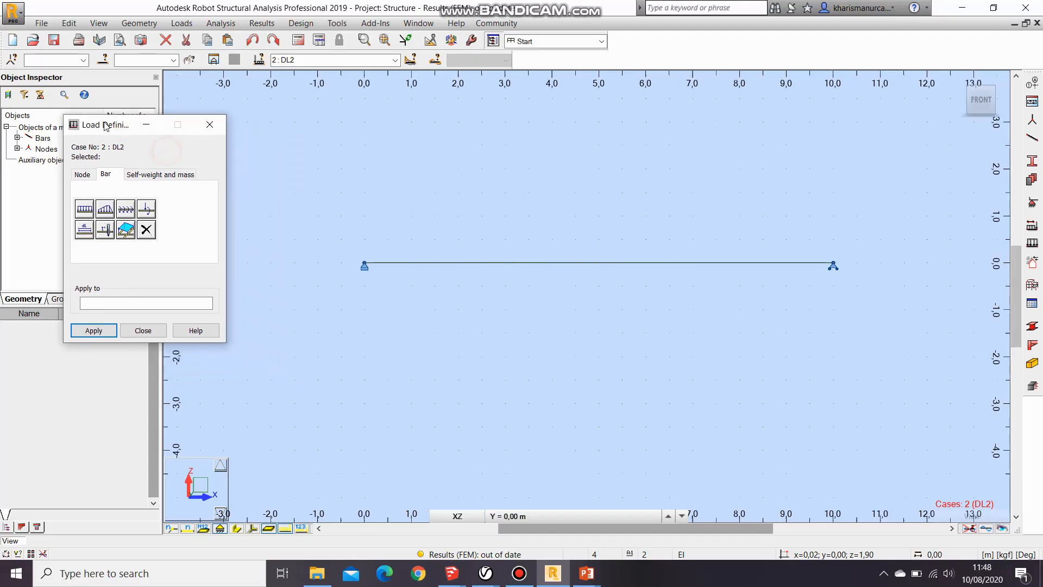
pyautogui.moveTo(586, 573)
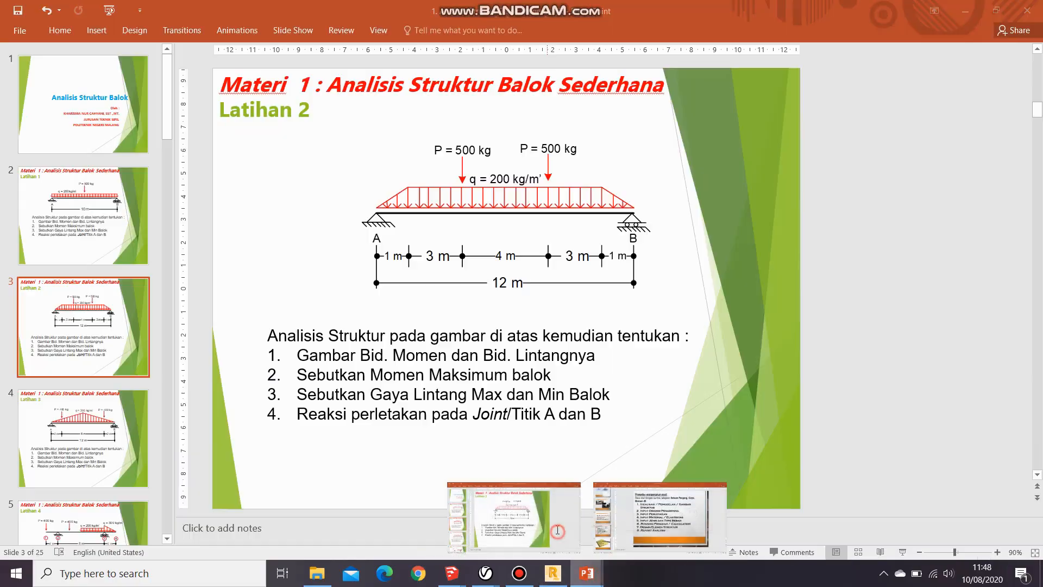